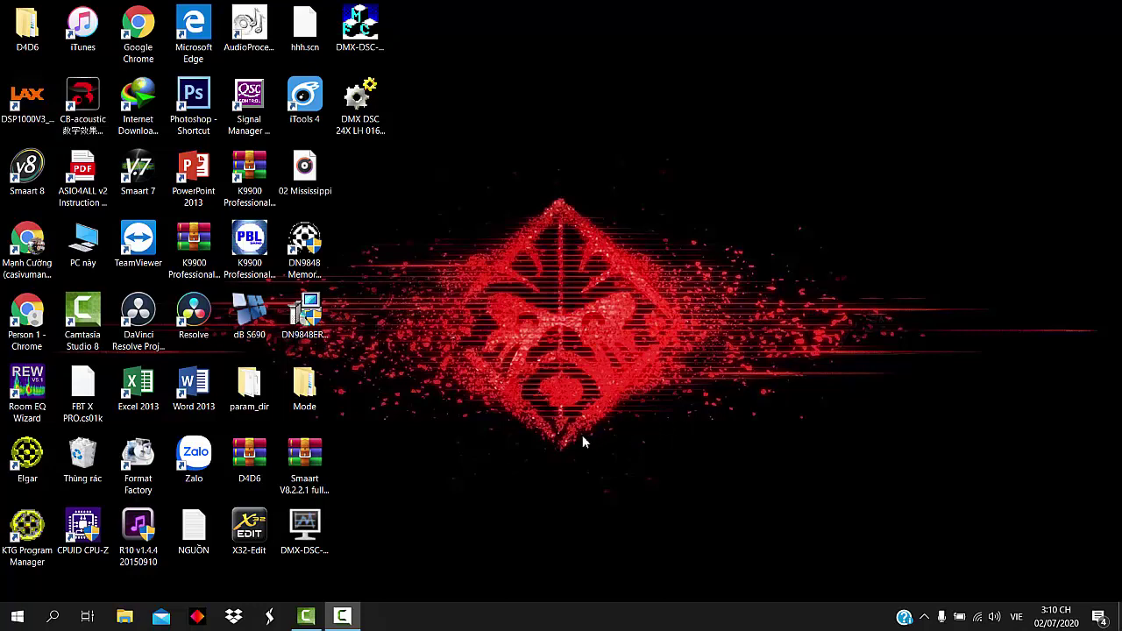
# Step: Refresh the desktop and delete the Smaart V8.2.2.1 full archive from it
pyautogui.rightClick(569, 159)
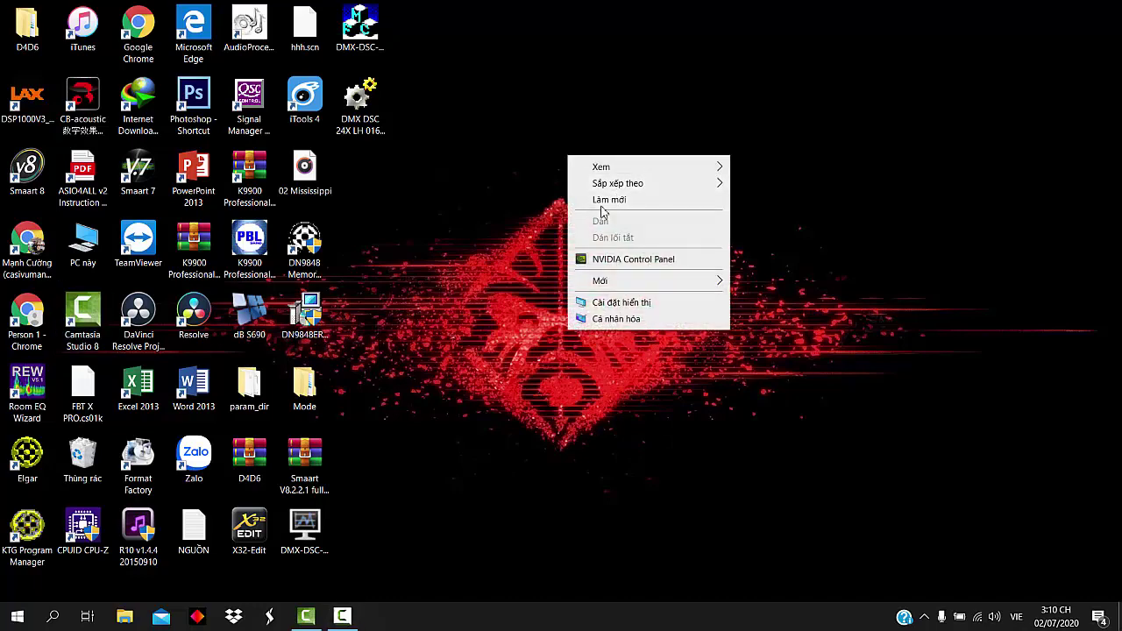
pyautogui.click(605, 200)
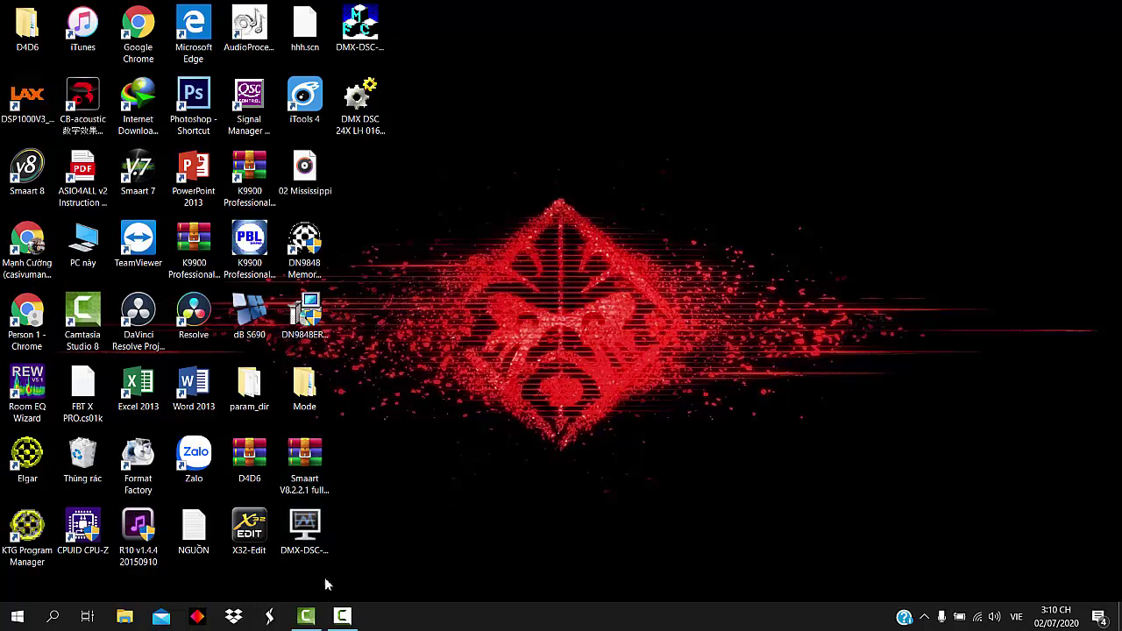
pyautogui.rightClick(320, 469)
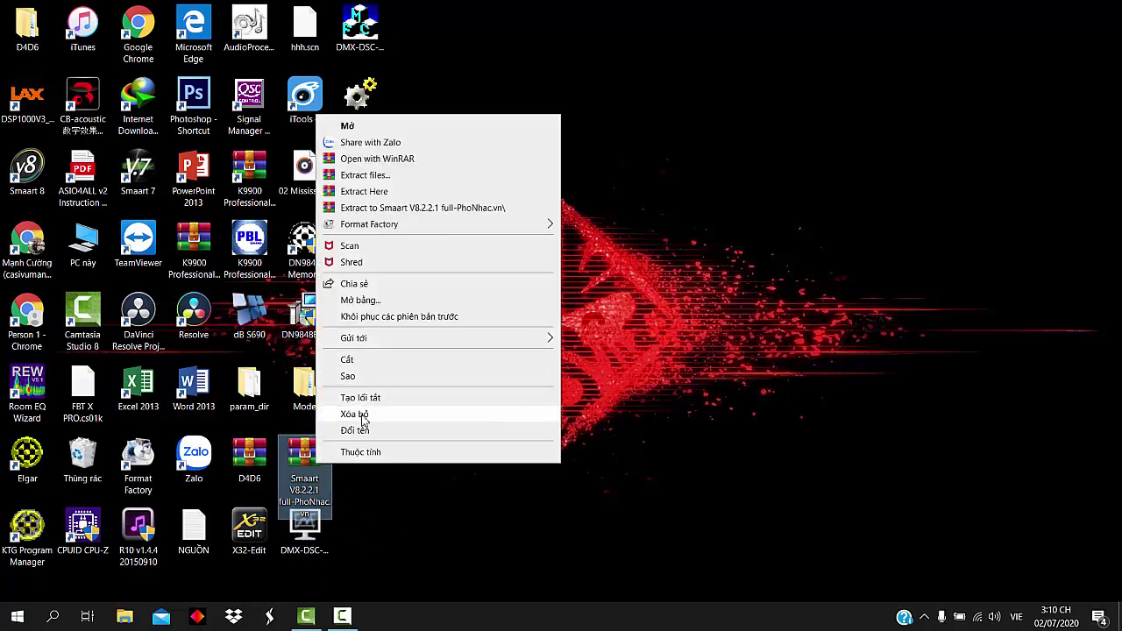
pyautogui.click(361, 414)
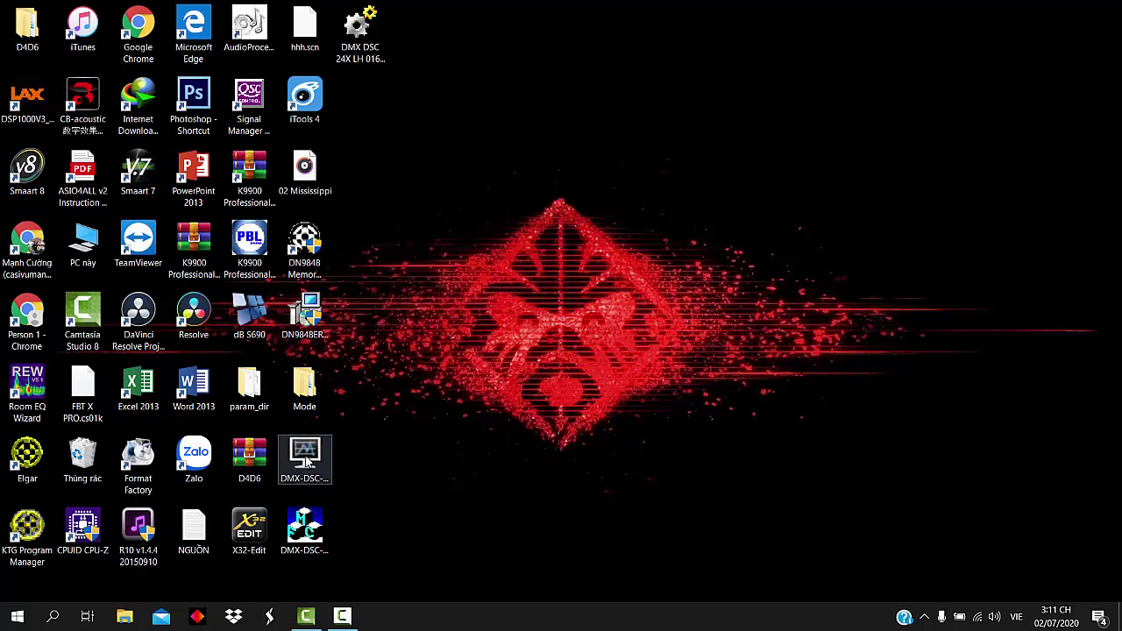
# Step: Open DMX Processor with a new DSC24X session and sync the data from the device to the PC
pyautogui.doubleClick(306, 462)
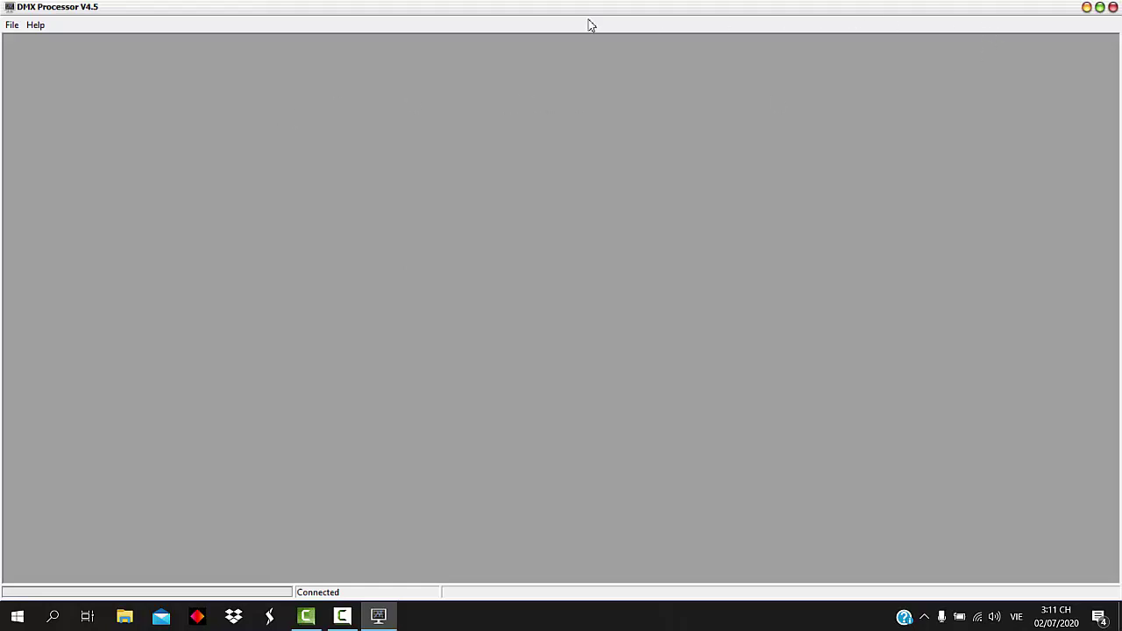
pyautogui.click(8, 26)
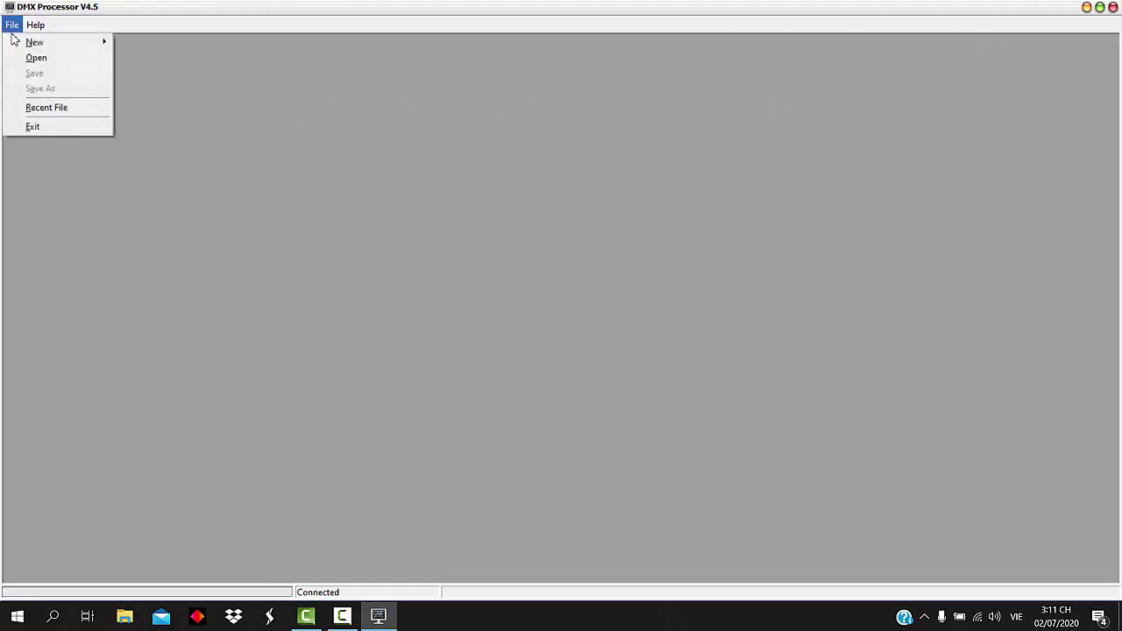
pyautogui.moveTo(21, 42)
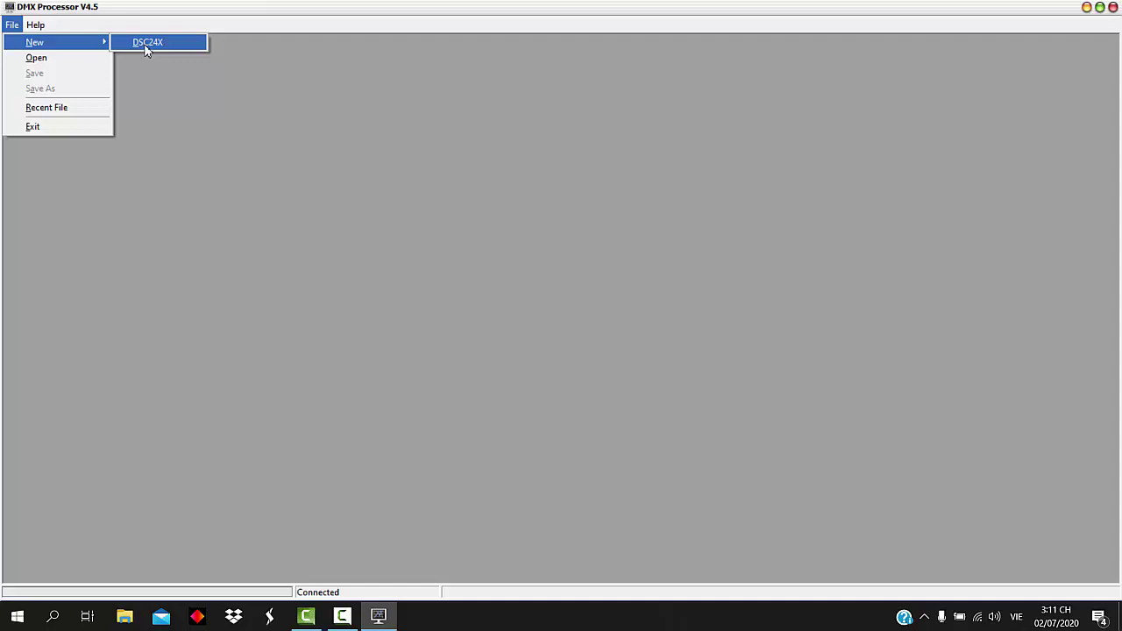
pyautogui.click(145, 47)
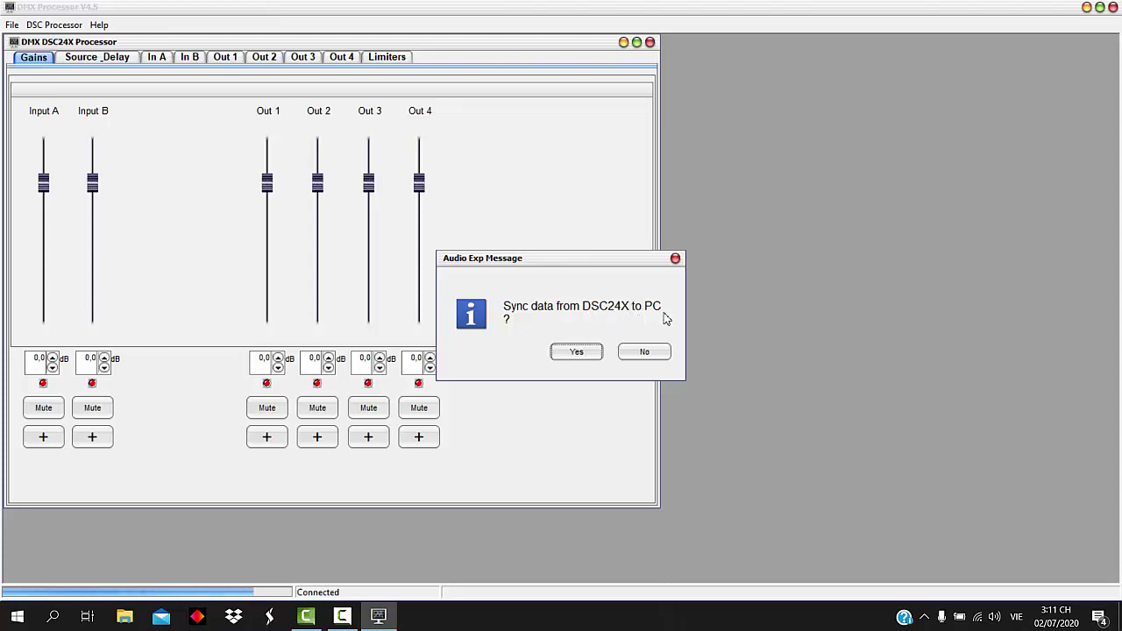
pyautogui.click(577, 353)
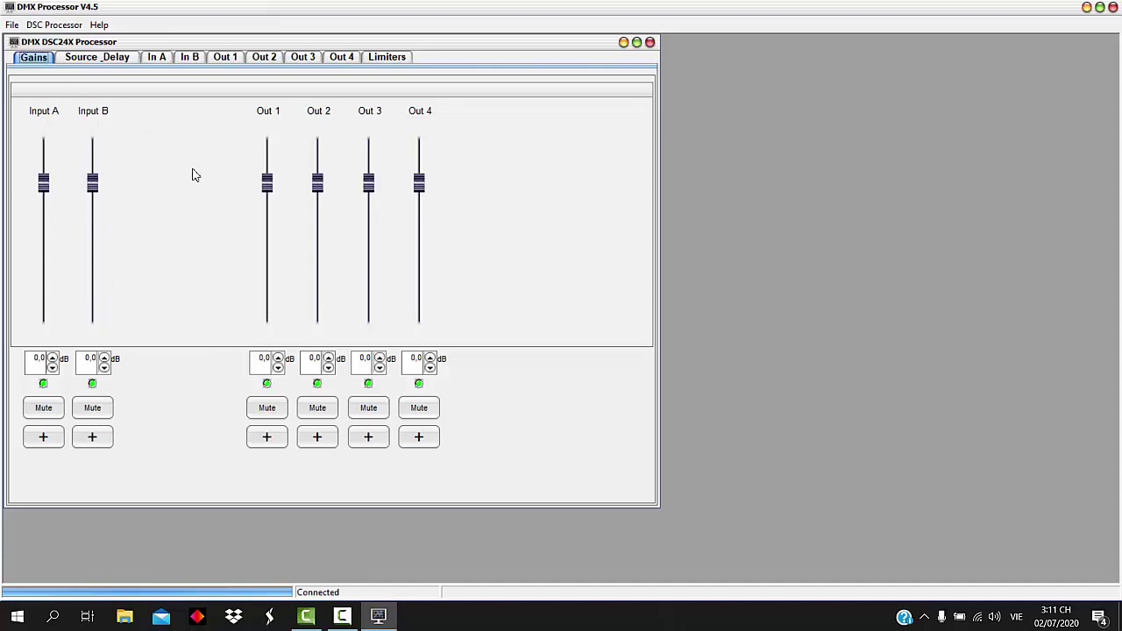
# Step: Mute Input A and Input B on the gains page, and unmute both again
pyautogui.click(44, 414)
pyautogui.click(94, 412)
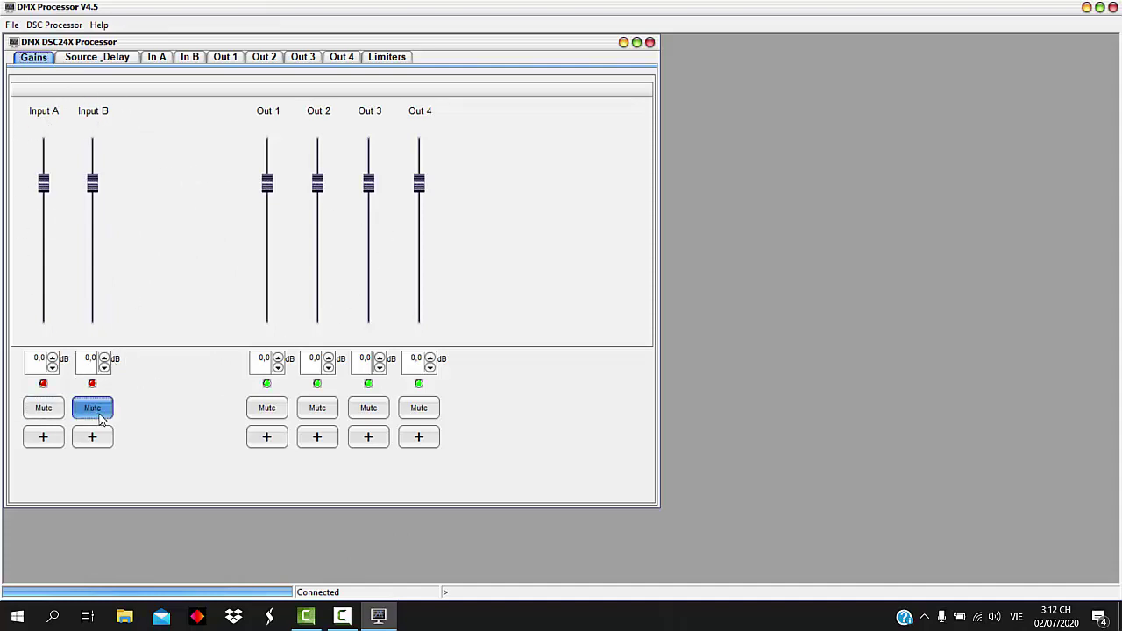
pyautogui.click(97, 414)
pyautogui.click(41, 412)
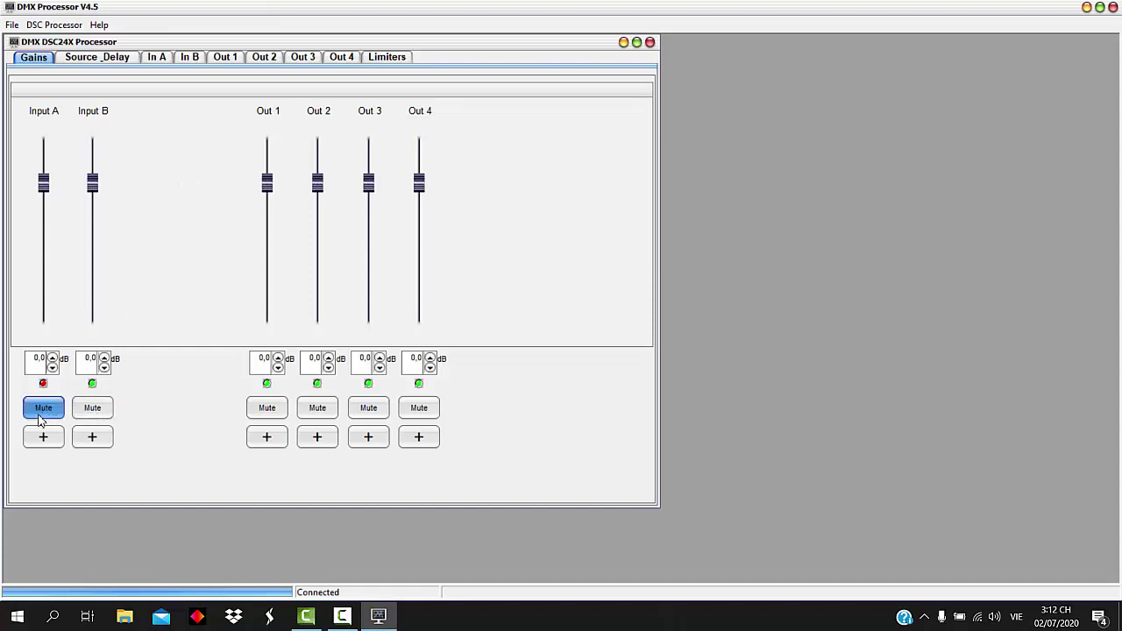
# Step: Mute outputs Out 1 to Out 4 one after another, and unmute all four again
pyautogui.click(263, 412)
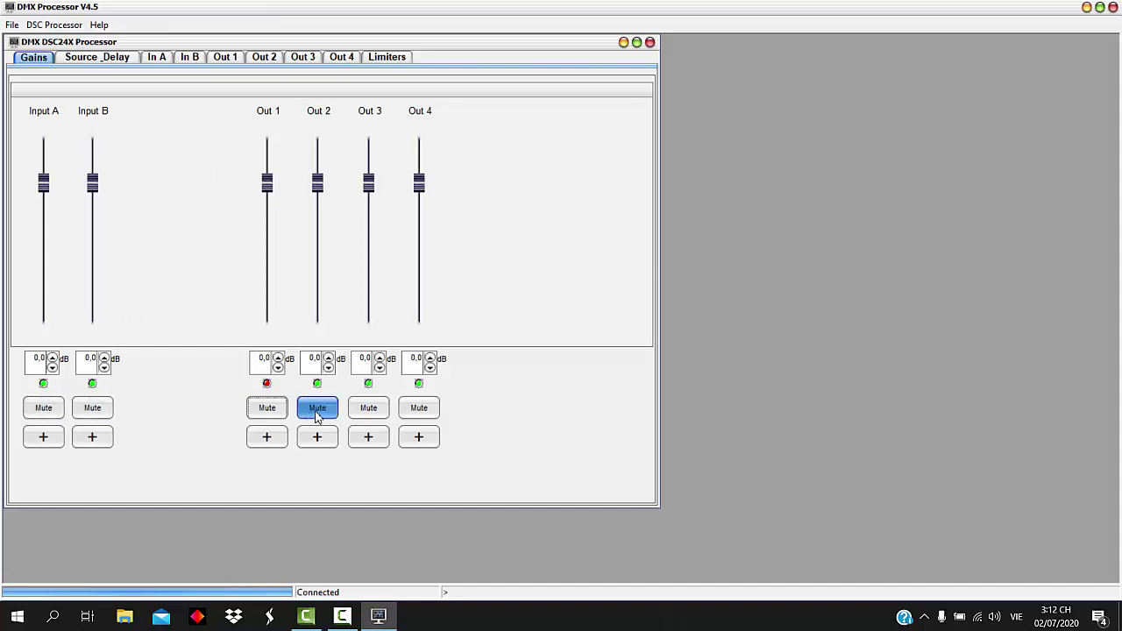
pyautogui.click(315, 412)
pyautogui.click(359, 412)
pyautogui.click(415, 419)
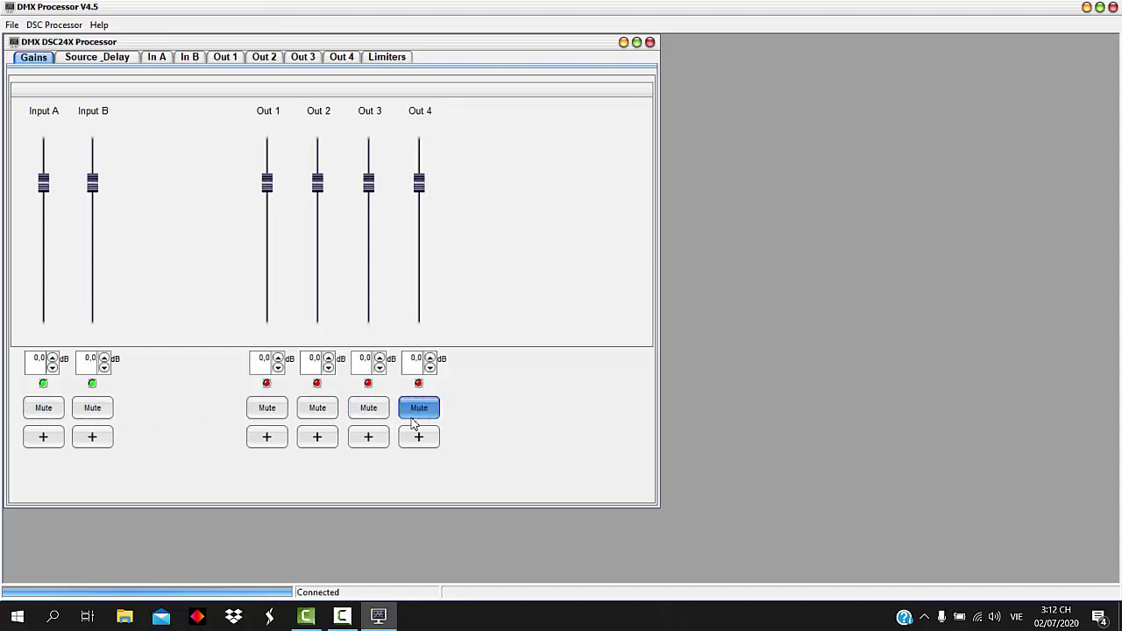
pyautogui.click(414, 417)
pyautogui.click(368, 410)
pyautogui.click(317, 410)
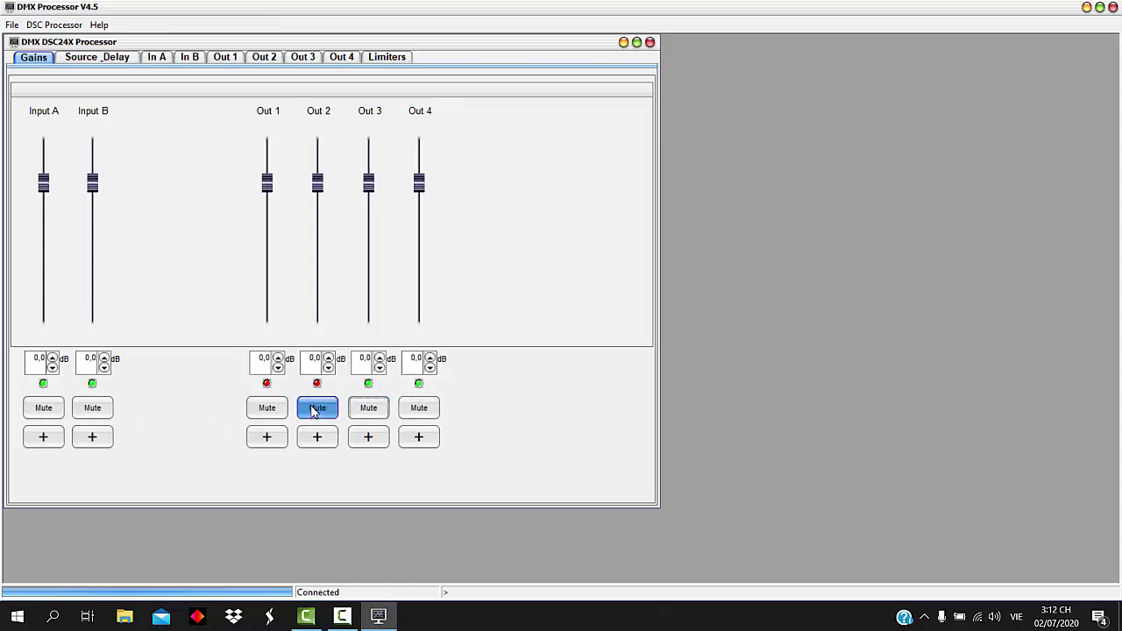
pyautogui.click(267, 410)
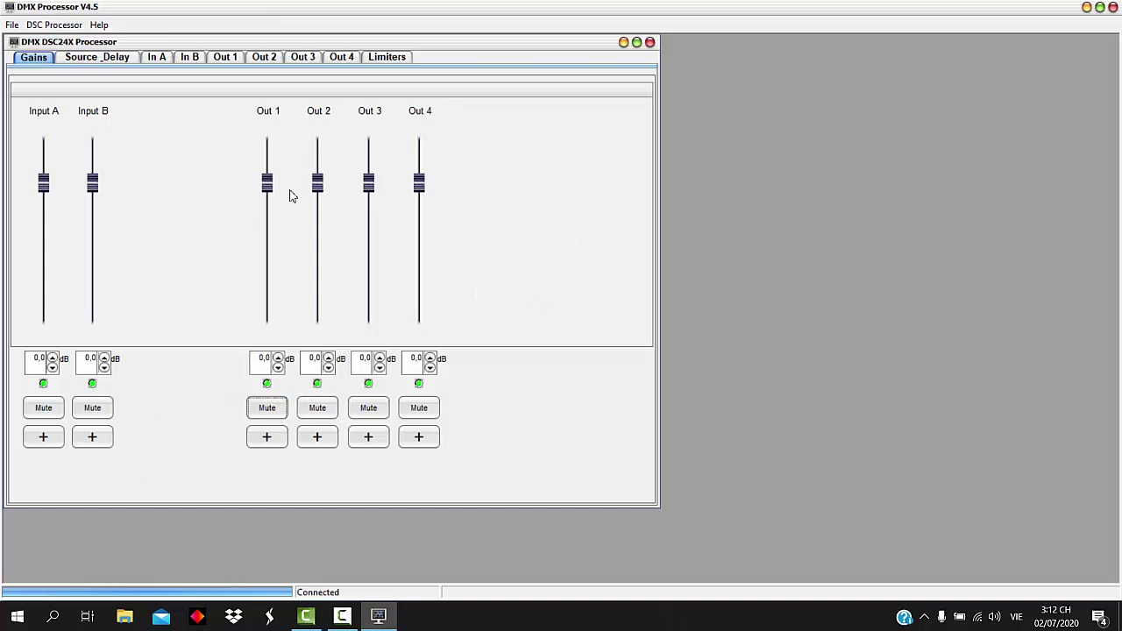
# Step: Review the limiter settings and the equalizer and filter pages of the outputs and inputs, and return to the gains overview
pyautogui.click(386, 58)
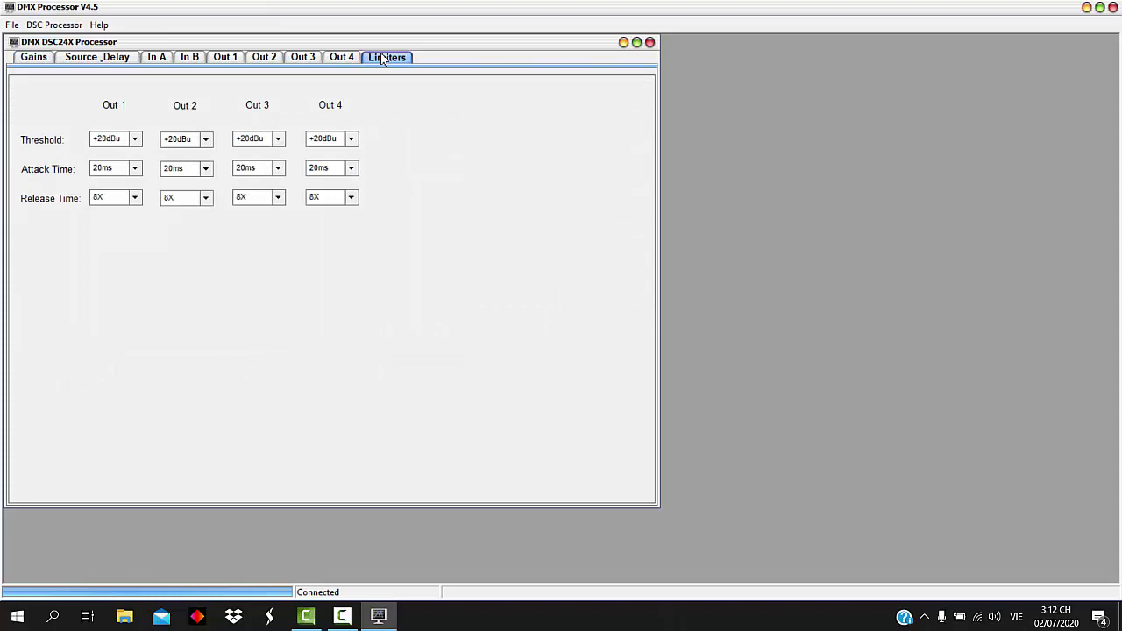
pyautogui.click(334, 58)
pyautogui.click(302, 62)
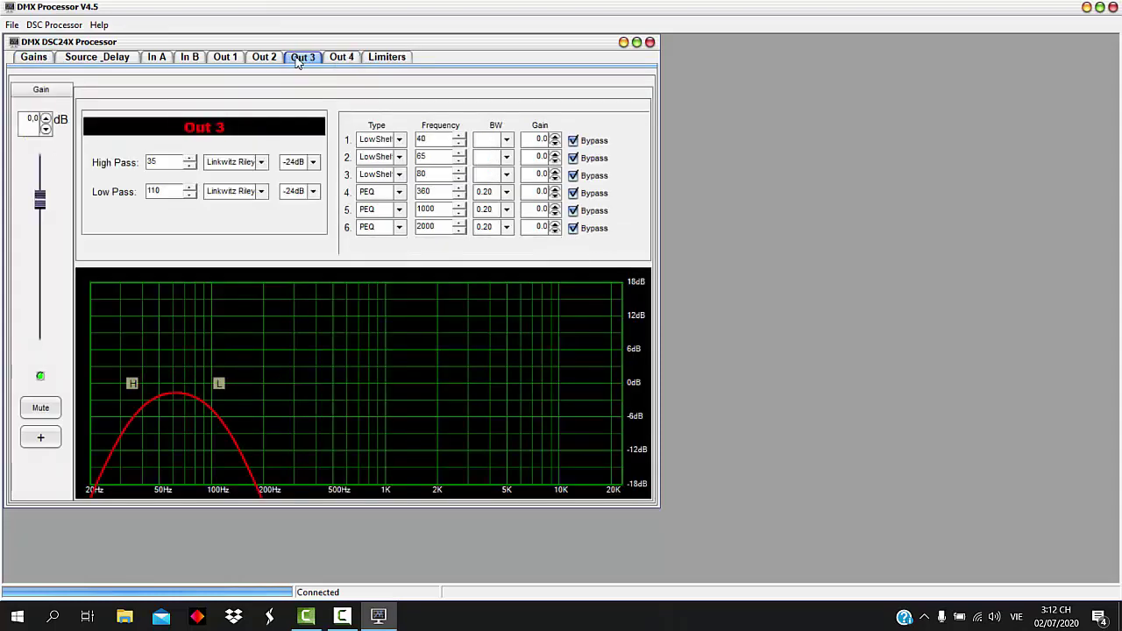
pyautogui.click(258, 61)
pyautogui.click(228, 62)
pyautogui.click(192, 64)
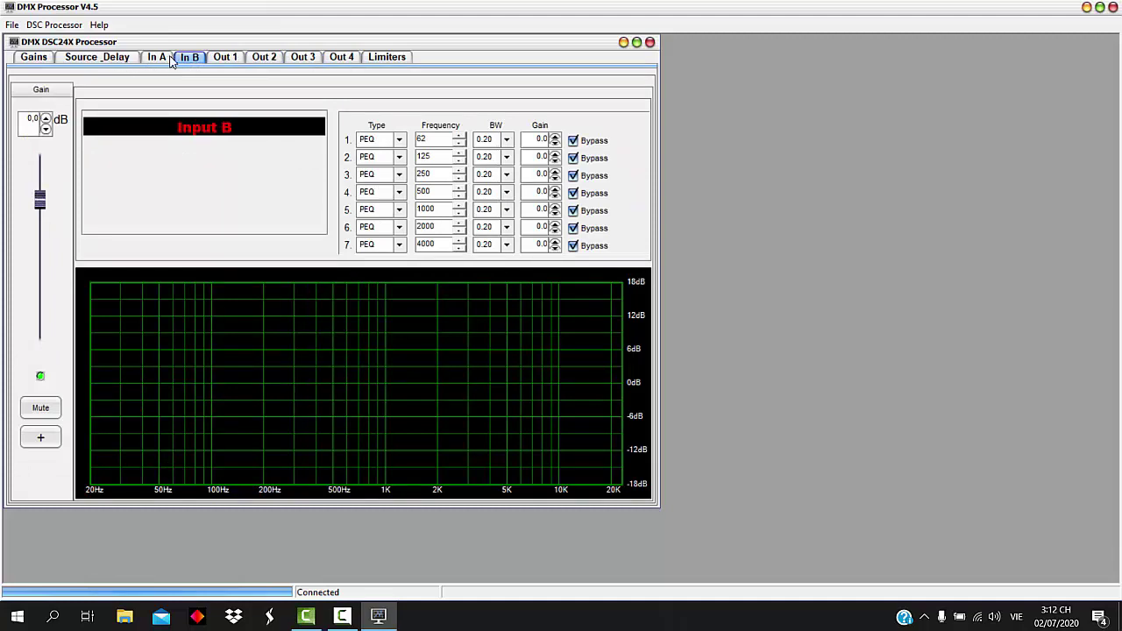
pyautogui.click(160, 61)
pyautogui.click(46, 60)
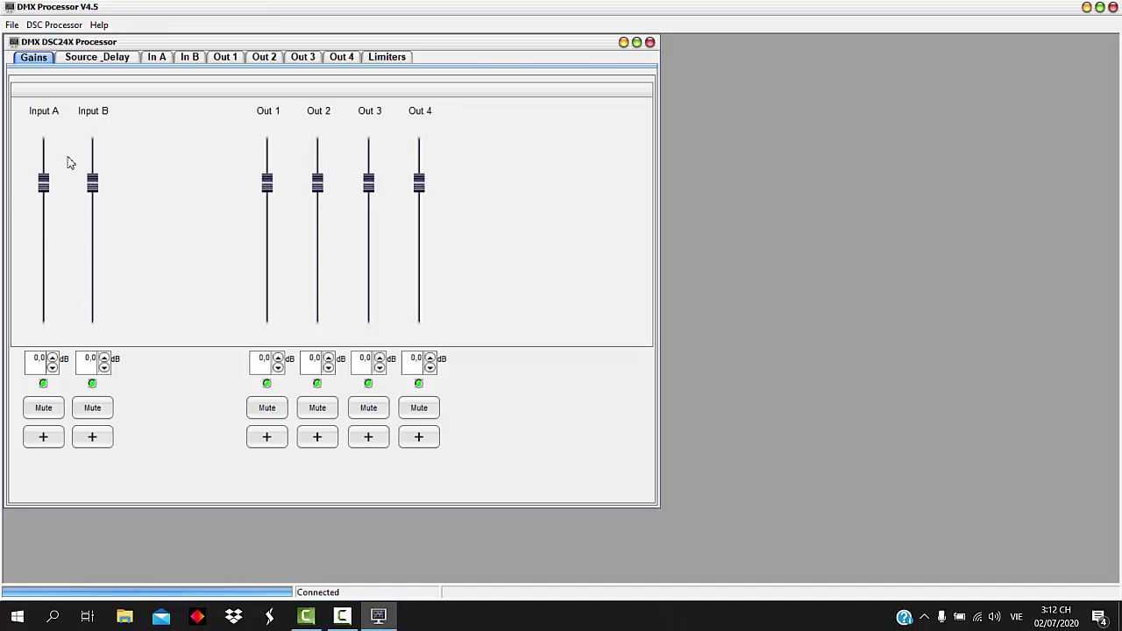
# Step: Try out the gain controls of Input A and Out 1, keeping both gains at 0.0 dB
pyautogui.click(52, 367)
pyautogui.moveTo(46, 186)
pyautogui.mouseDown()
pyautogui.moveTo(47, 225)
pyautogui.moveTo(52, 185)
pyautogui.mouseUp()
pyautogui.click(52, 367)
pyautogui.click(317, 409)
pyautogui.moveTo(268, 183)
pyautogui.mouseDown()
pyautogui.moveTo(265, 315)
pyautogui.moveTo(278, 175)
pyautogui.moveTo(268, 326)
pyautogui.moveTo(280, 192)
pyautogui.mouseUp()
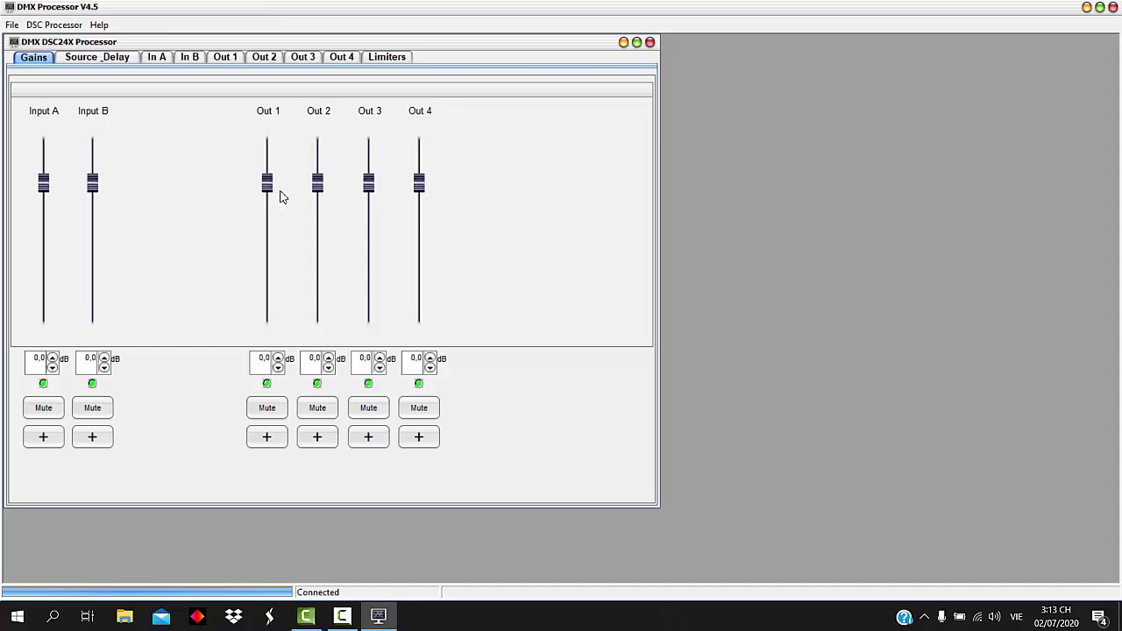
# Step: In the source routing, try adding source B to output 1 and remove it, and add source A to output 3
pyautogui.click(77, 61)
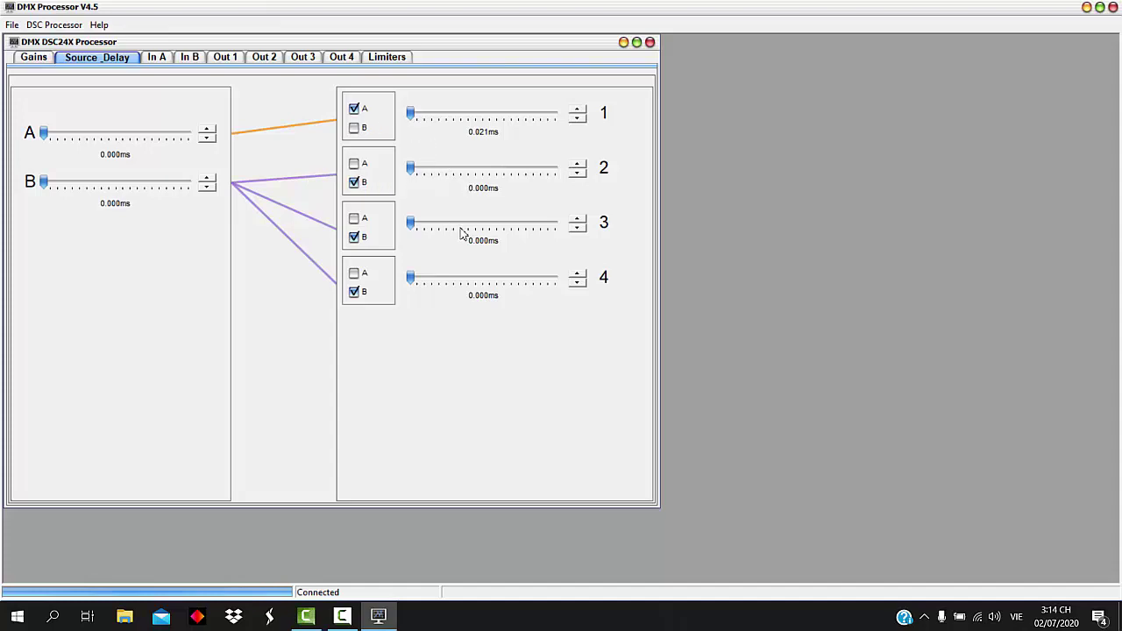
pyautogui.click(354, 128)
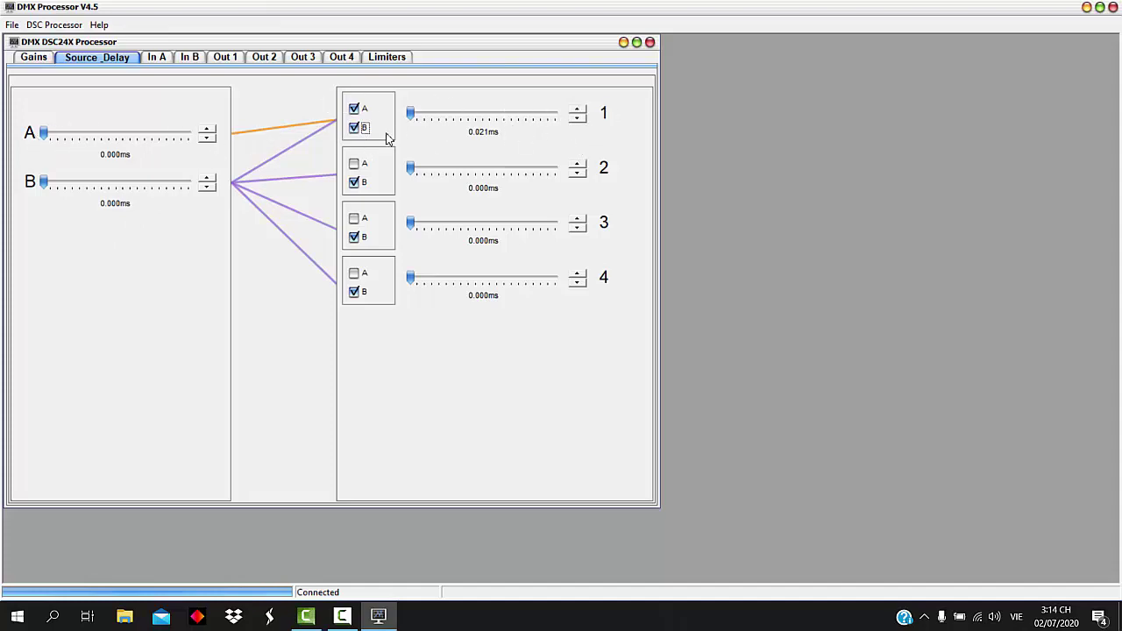
pyautogui.click(355, 129)
pyautogui.click(354, 220)
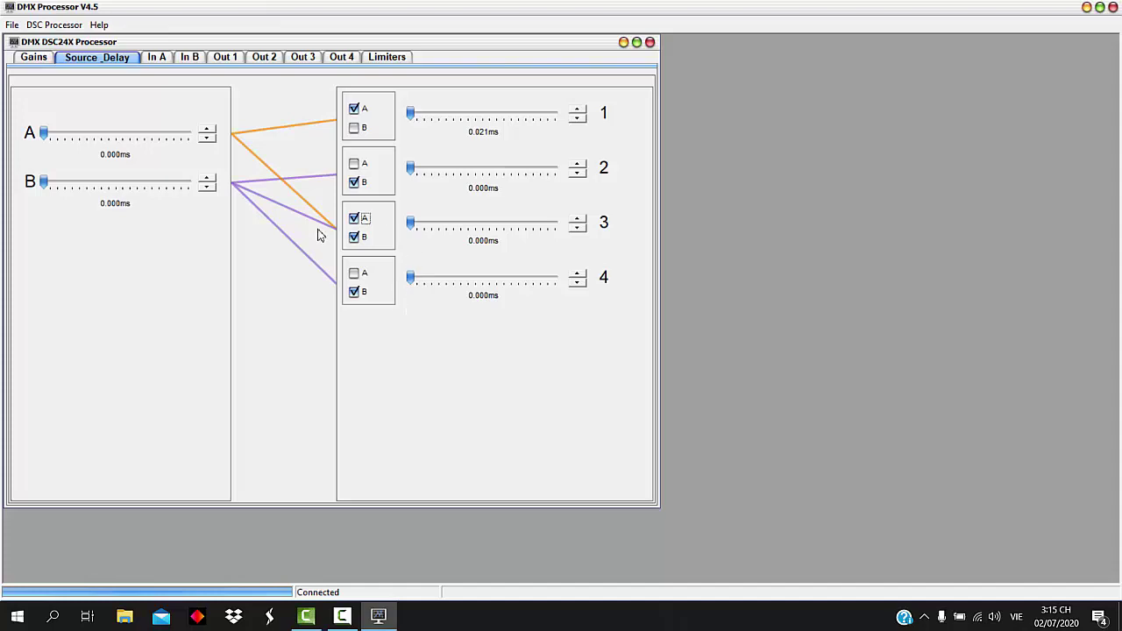
# Step: Try the mute and polarity toggles on Input A's own page, restoring the unmuted state and + polarity
pyautogui.click(156, 58)
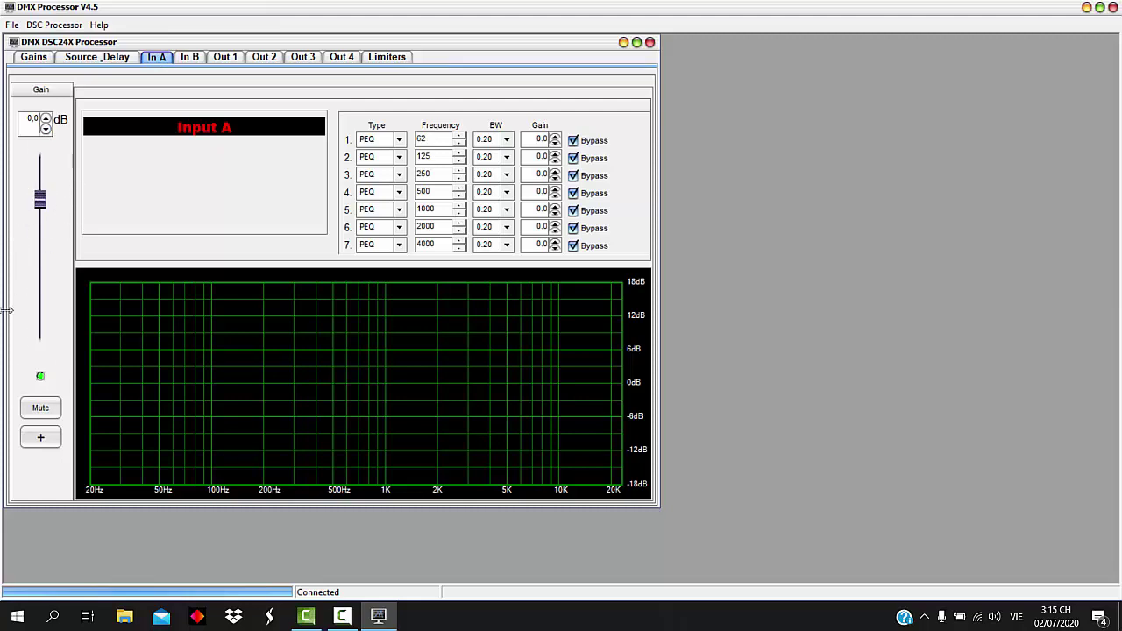
pyautogui.click(41, 409)
pyautogui.click(40, 437)
pyautogui.click(41, 410)
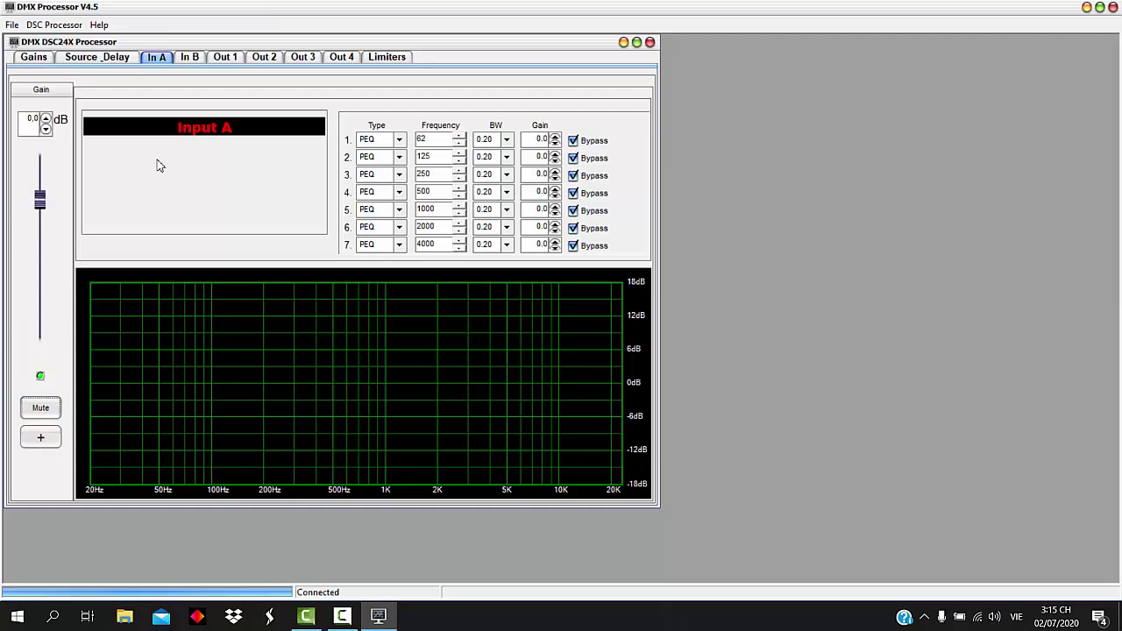
# Step: On the gains overview, flip the polarity of Input A and Input B to − and return both to +
pyautogui.click(32, 58)
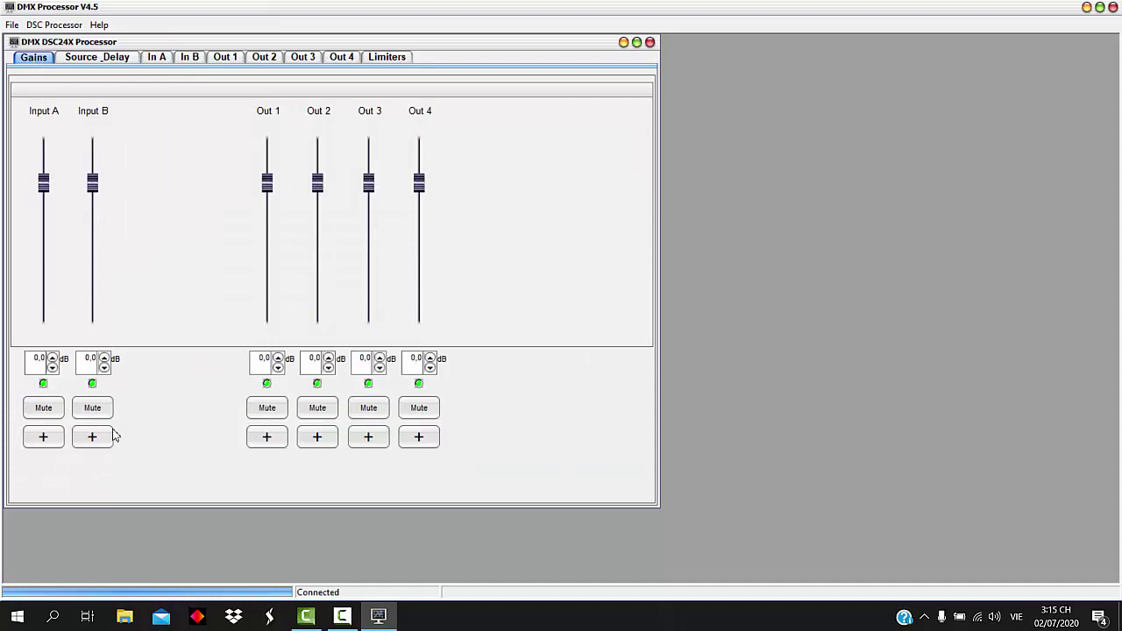
pyautogui.click(41, 442)
pyautogui.click(91, 443)
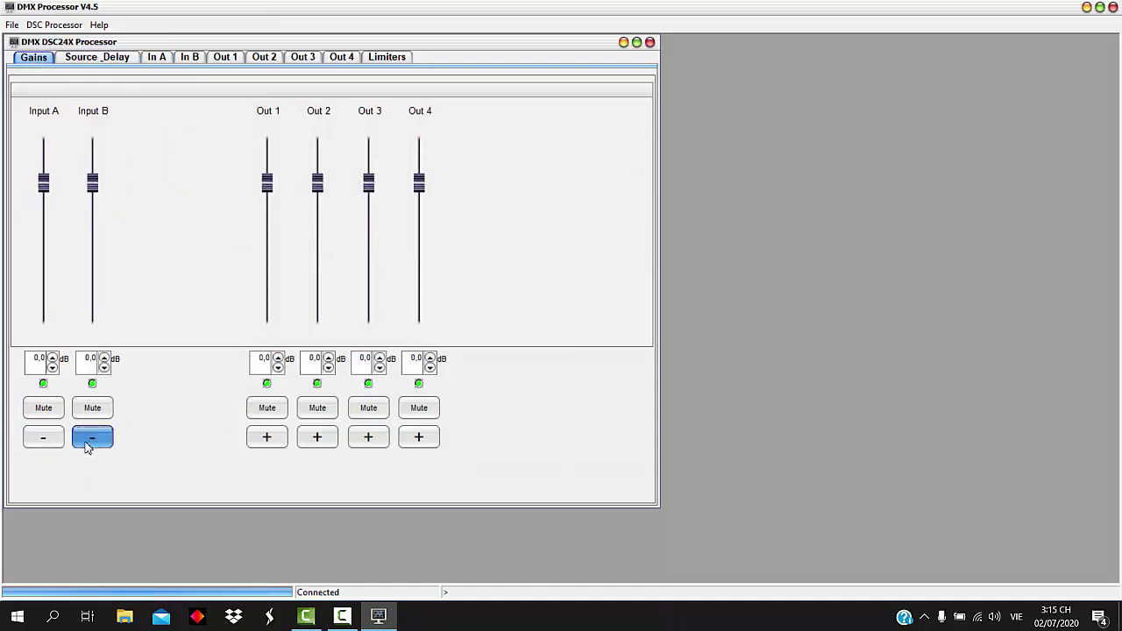
pyautogui.click(42, 442)
pyautogui.click(92, 443)
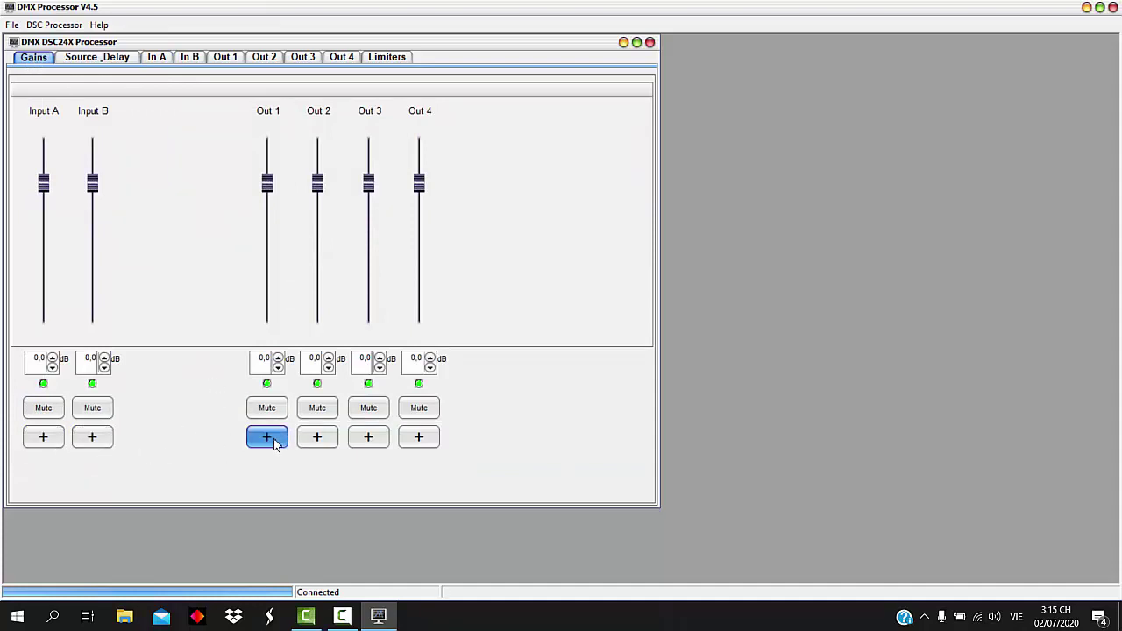
pyautogui.click(323, 441)
# Step: Try the polarity toggle on the individual pages of Input A and Input B
pyautogui.click(153, 59)
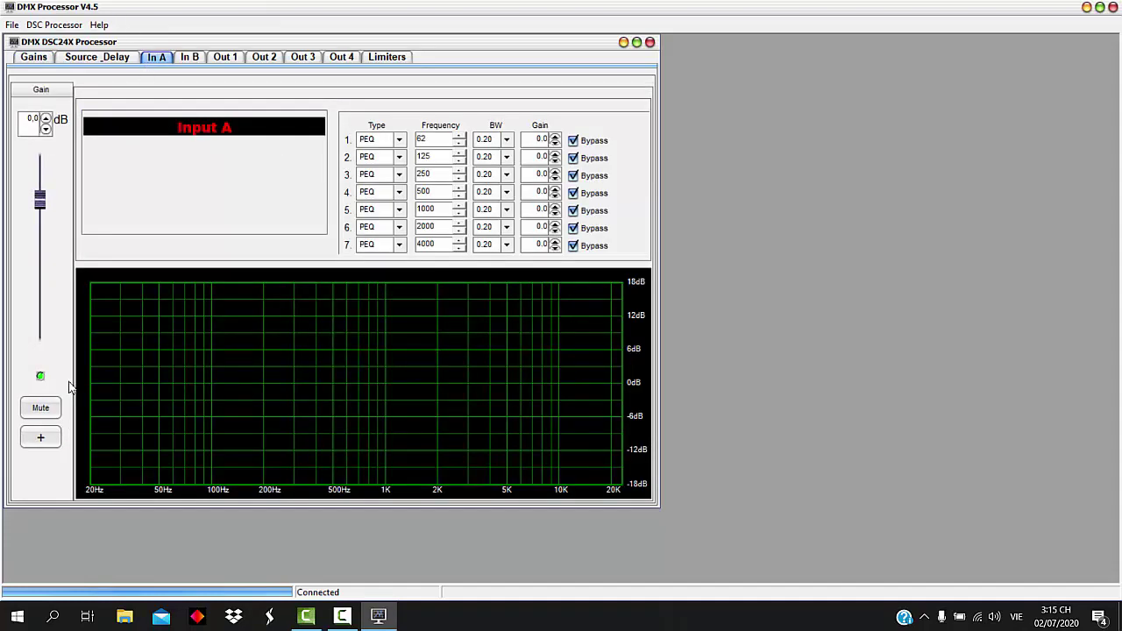
pyautogui.click(41, 438)
pyautogui.click(195, 58)
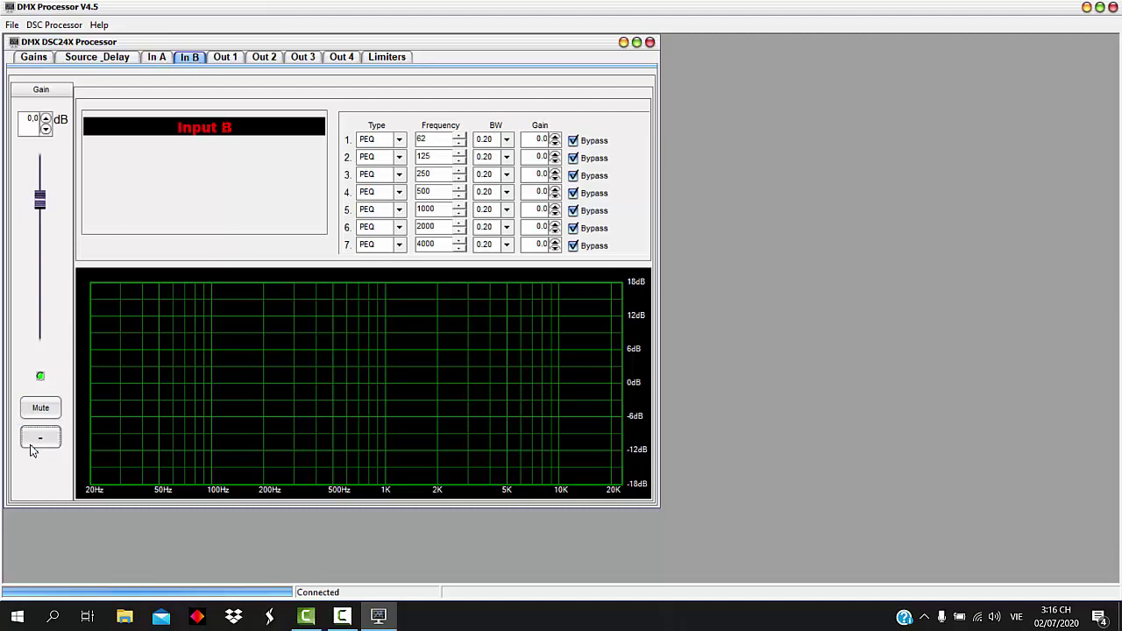
# Step: On Input A, take all seven equalizer bands out of bypass
pyautogui.click(158, 59)
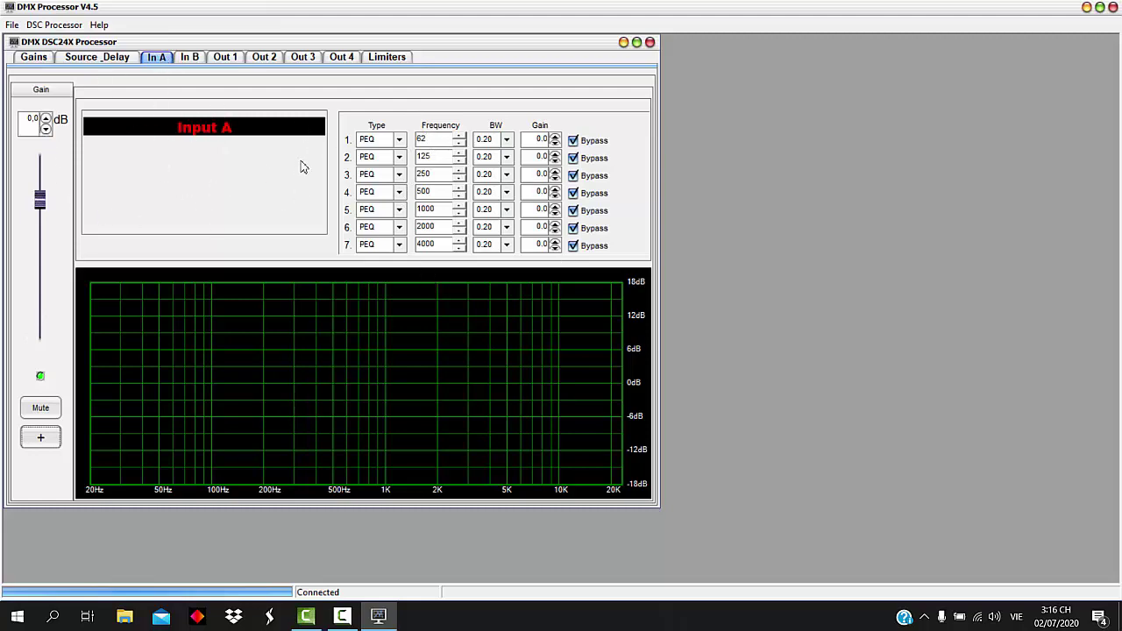
pyautogui.click(574, 141)
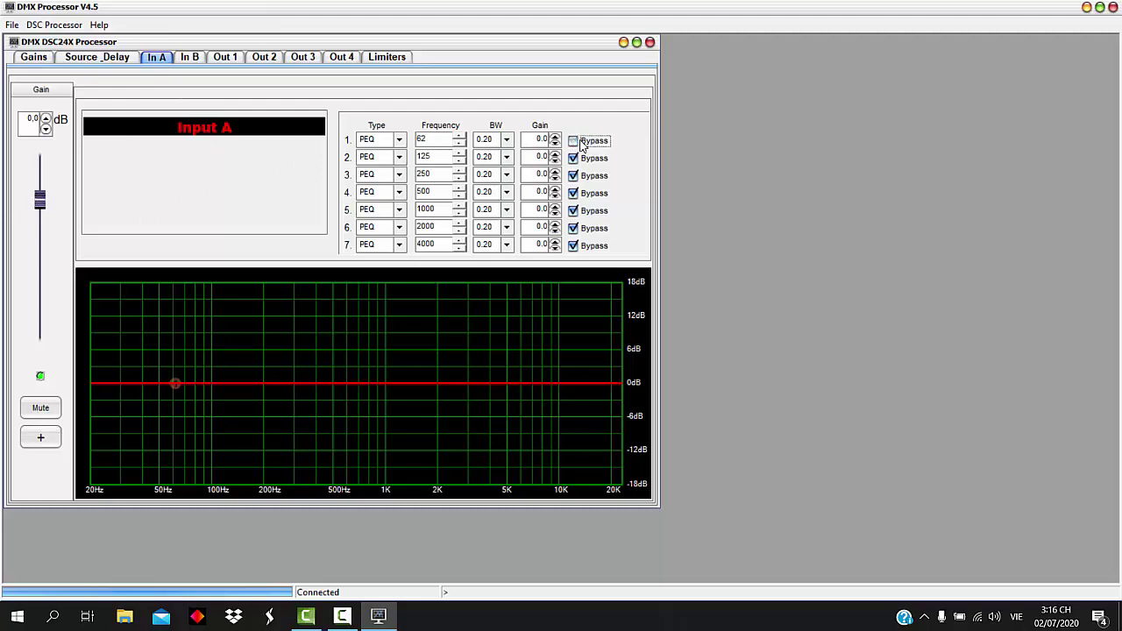
pyautogui.click(574, 141)
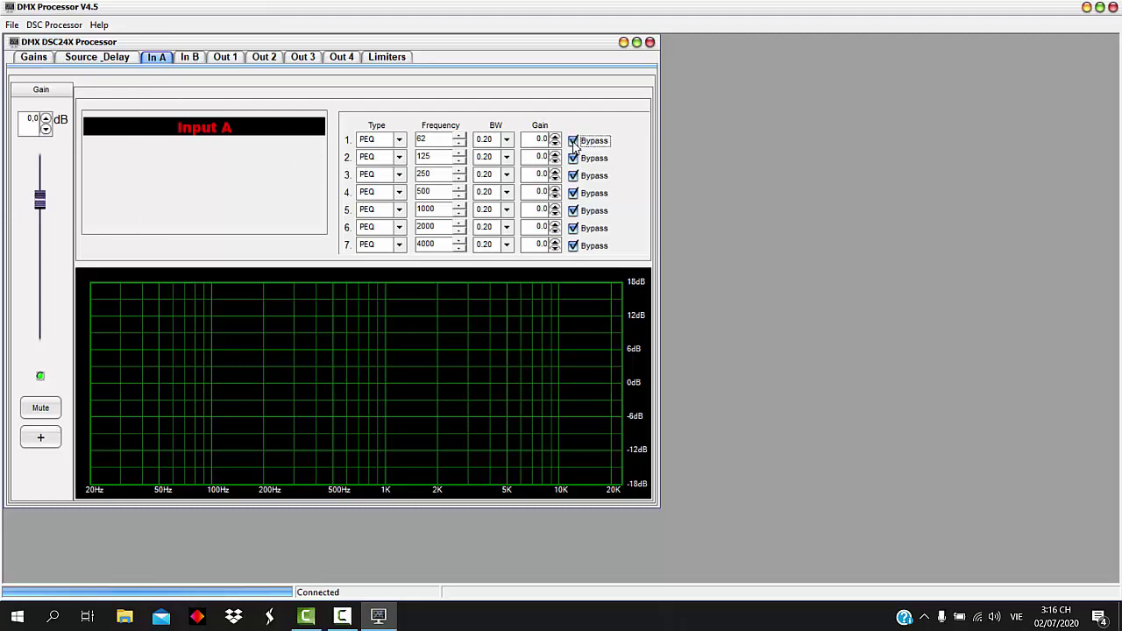
pyautogui.click(574, 142)
pyautogui.click(575, 158)
pyautogui.click(574, 176)
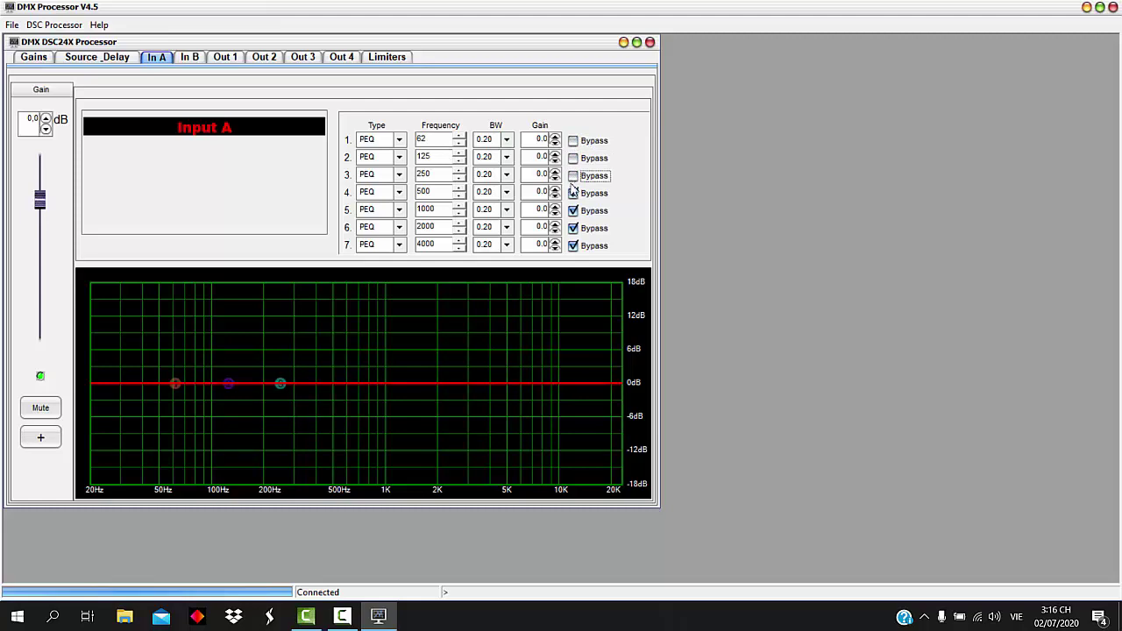
pyautogui.click(574, 194)
pyautogui.click(574, 211)
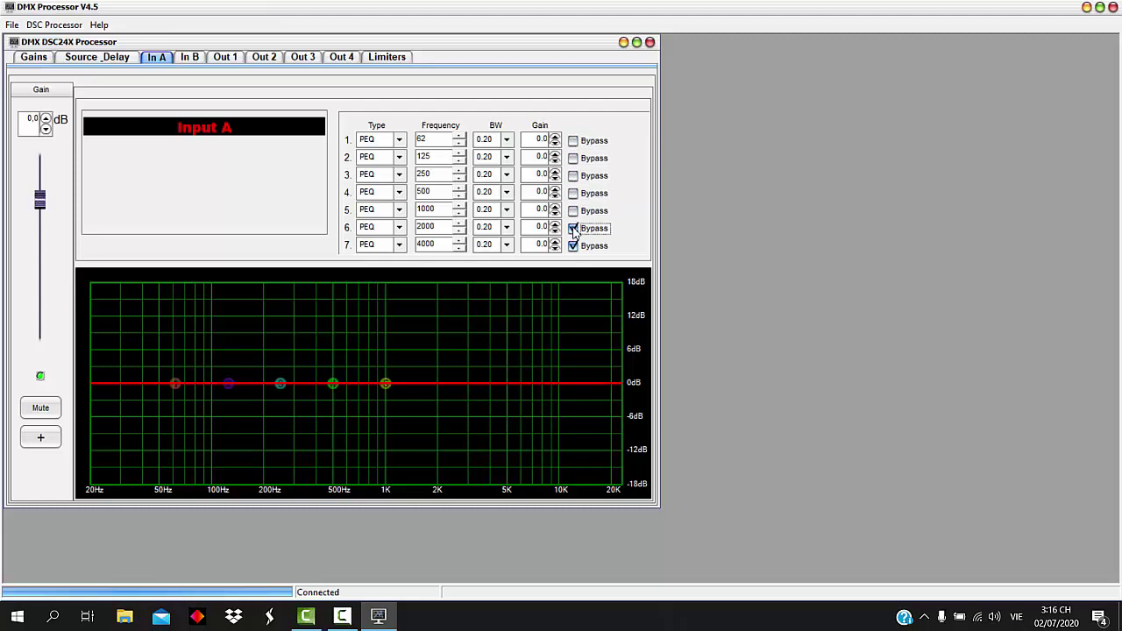
pyautogui.click(575, 229)
pyautogui.click(573, 248)
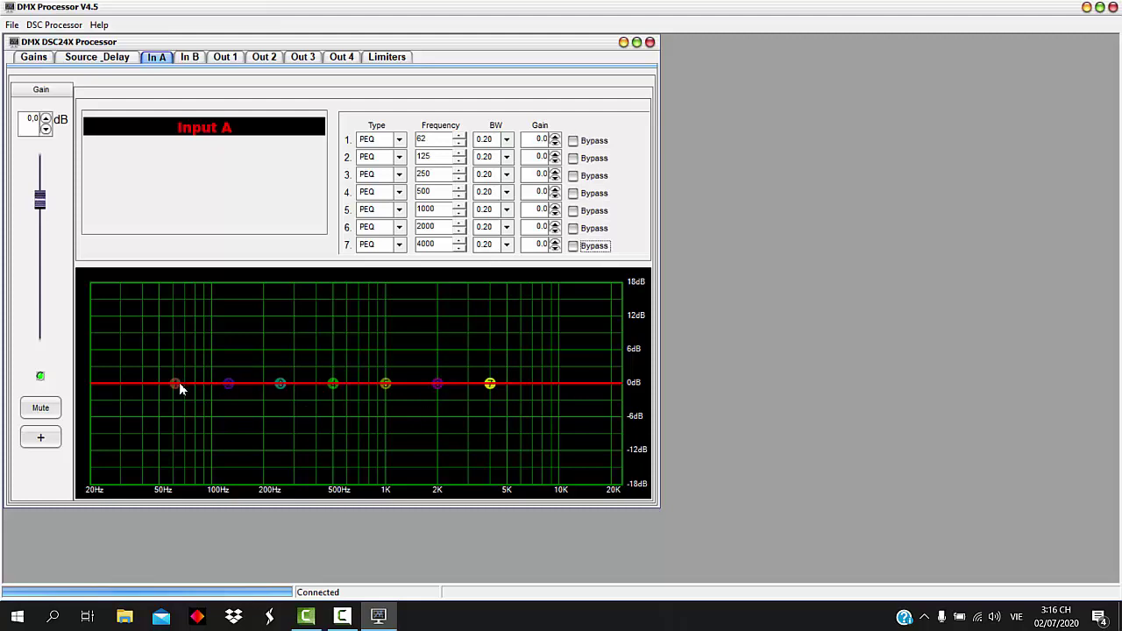
# Step: Raise Input A's band 1 to 15 dB near 74 Hz, and try its LowShelf and HighShelf types before returning to PEQ
pyautogui.moveTo(175, 384); pyautogui.dragTo(204, 301)
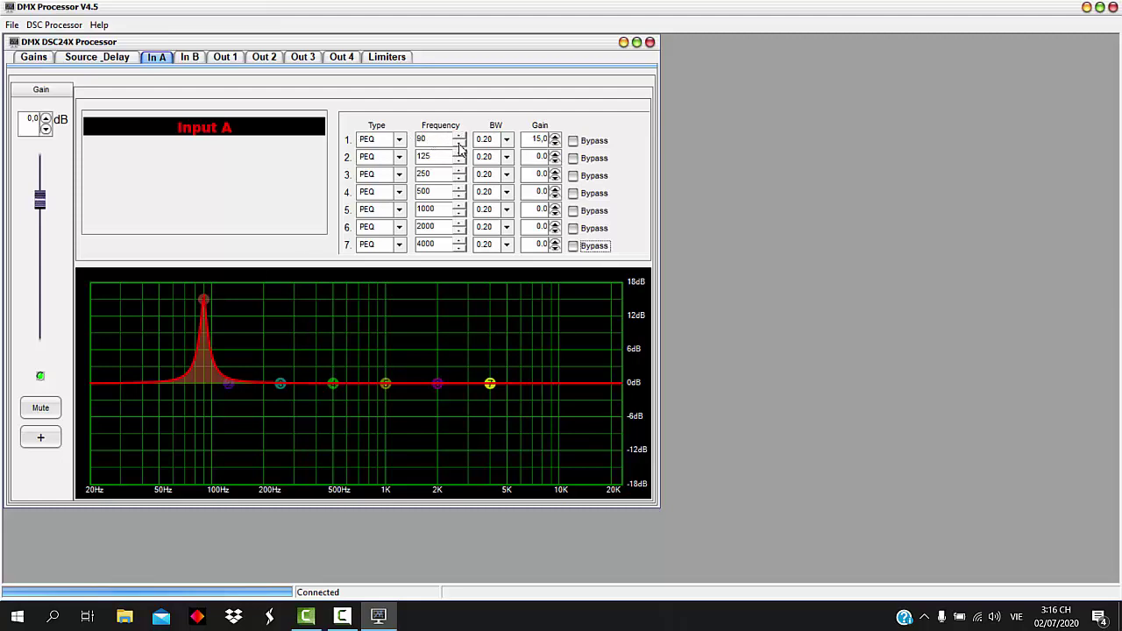
pyautogui.moveTo(461, 147); pyautogui.dragTo(460, 147)
pyautogui.click(399, 141)
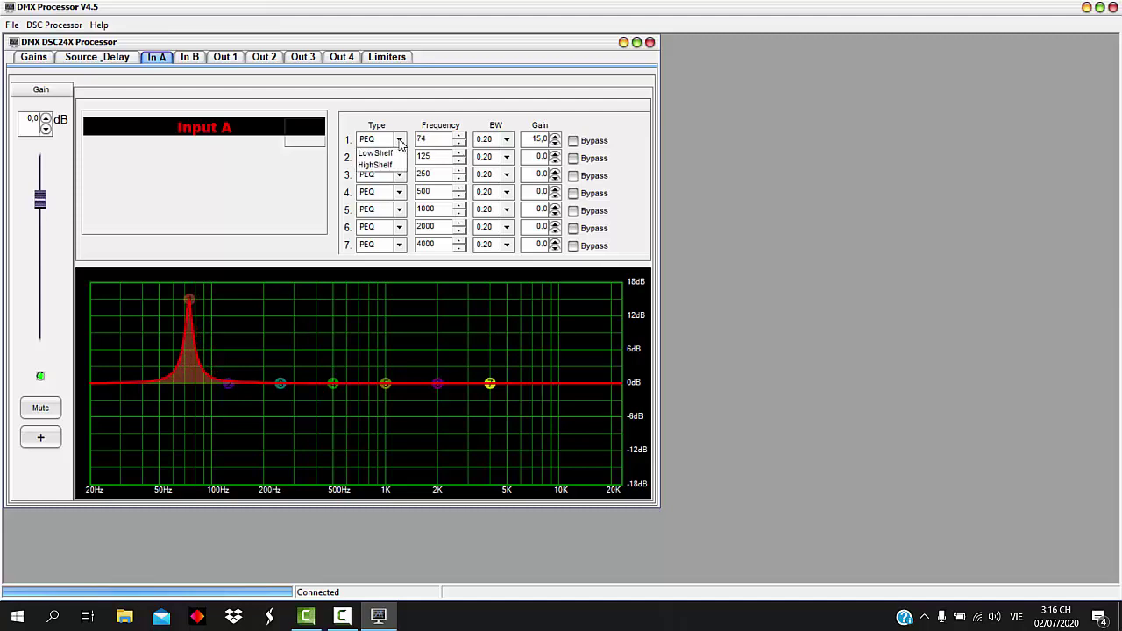
pyautogui.click(378, 161)
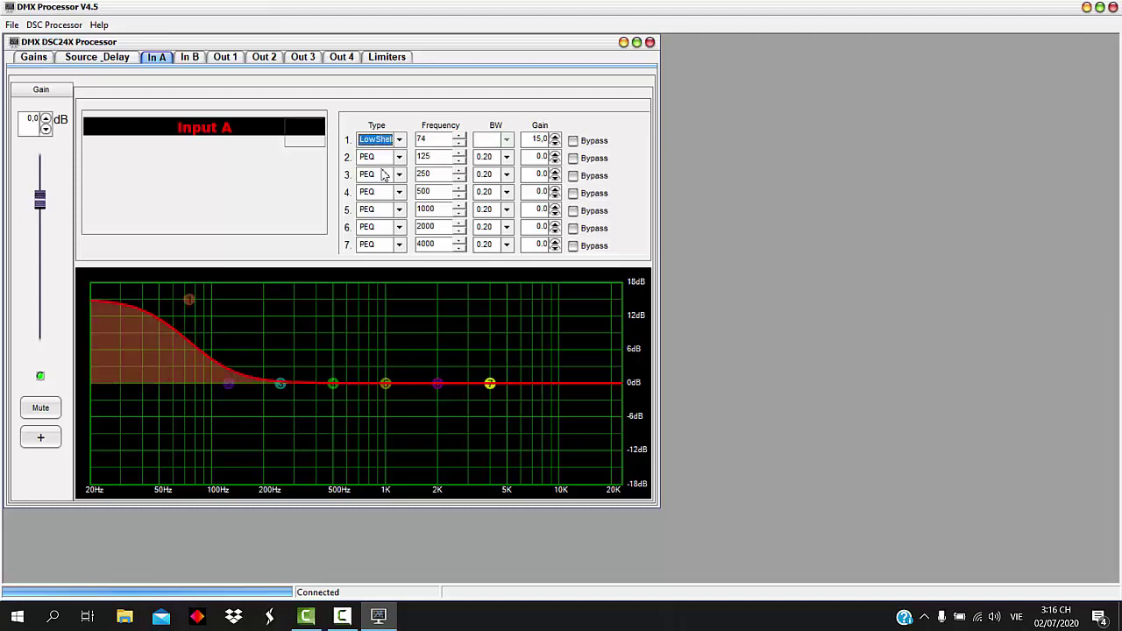
pyautogui.click(399, 142)
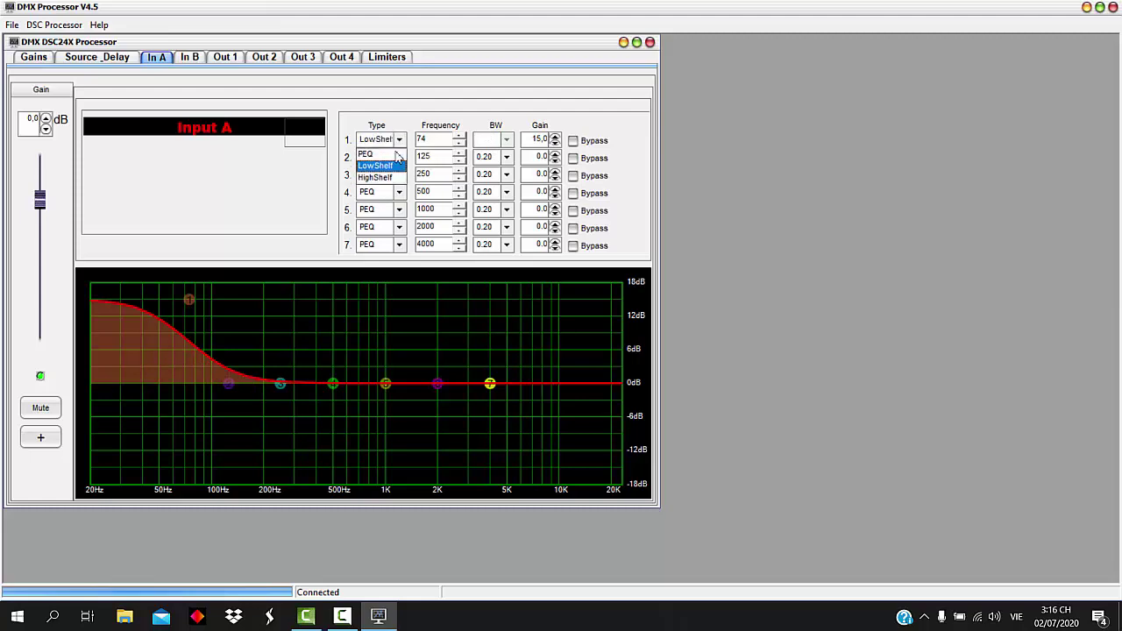
pyautogui.click(395, 175)
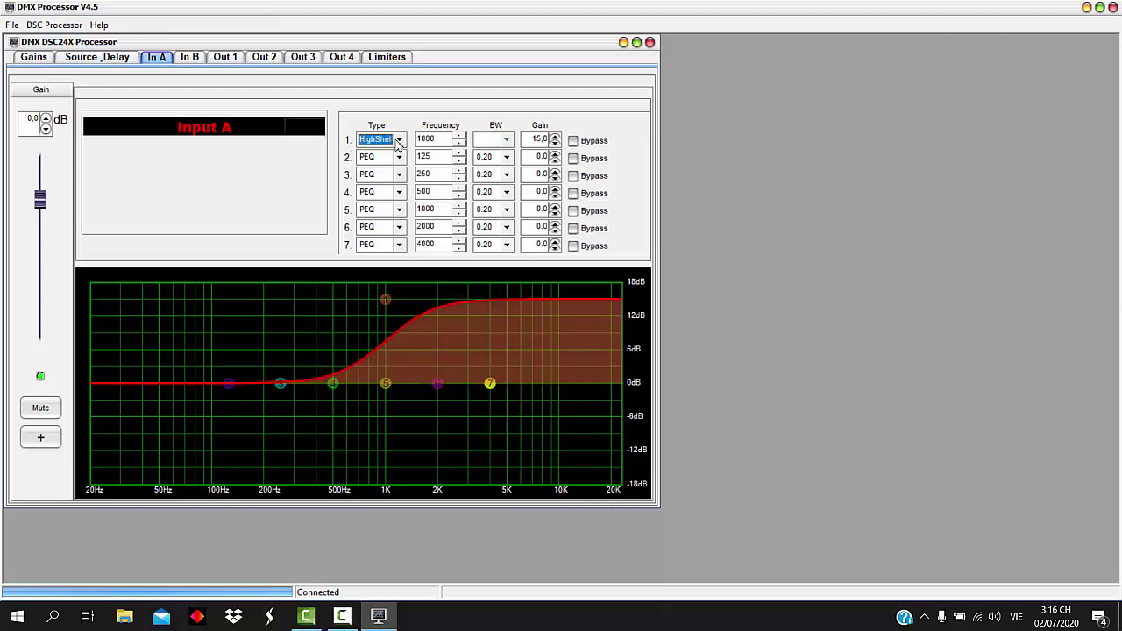
pyautogui.click(397, 157)
pyautogui.click(373, 155)
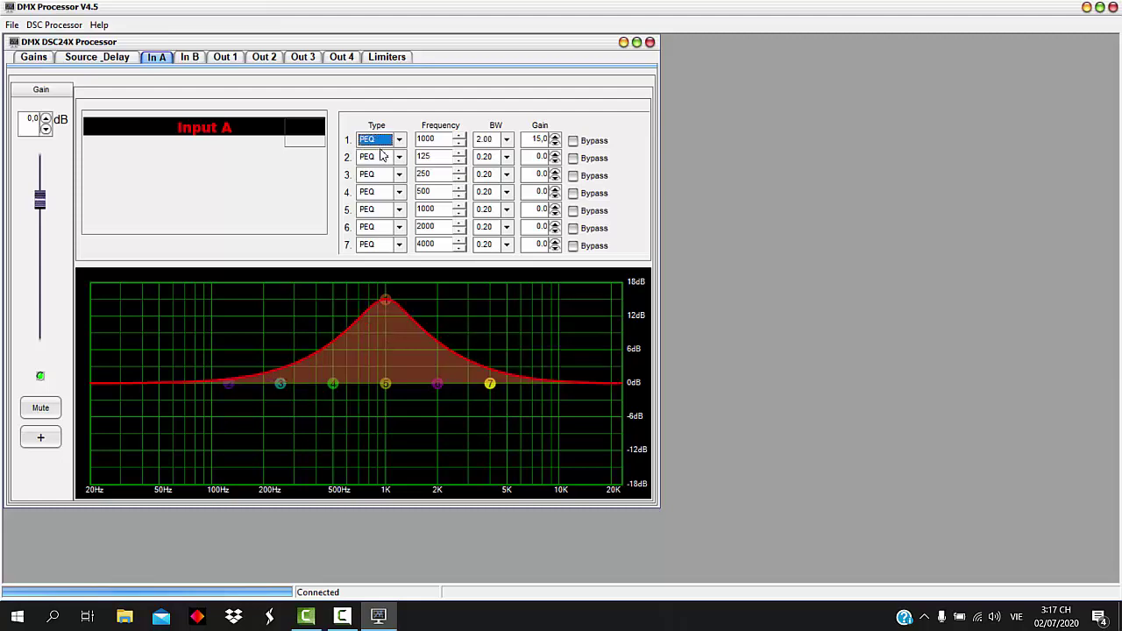
# Step: Narrow the bandwidth of Input A's band 1 to 0.05
pyautogui.click(508, 144)
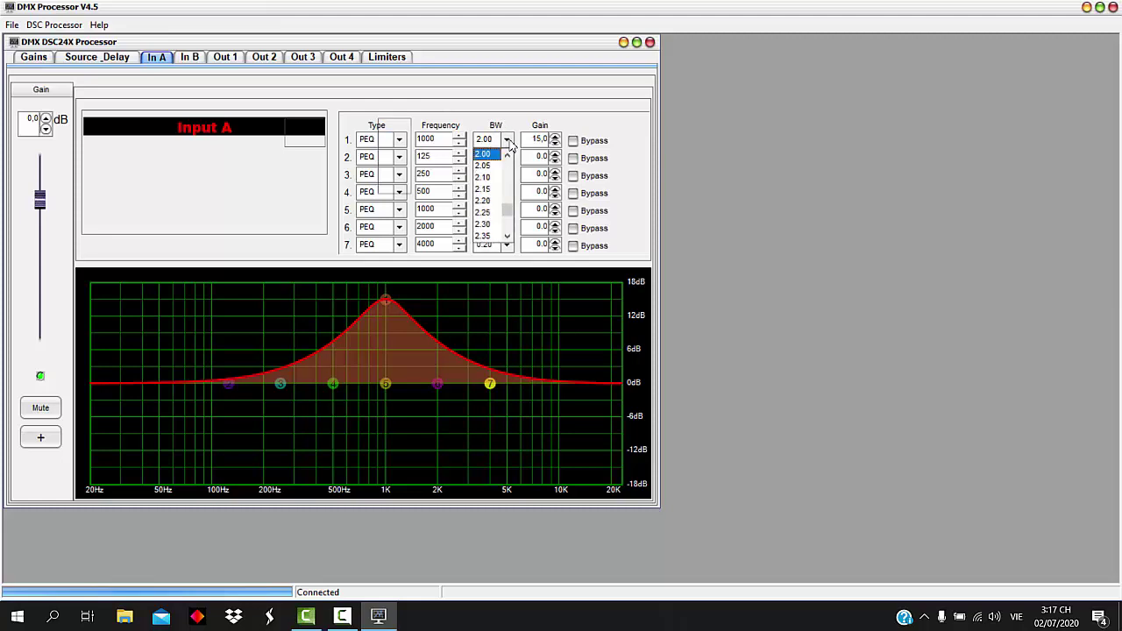
pyautogui.scroll(2, 507, 178)
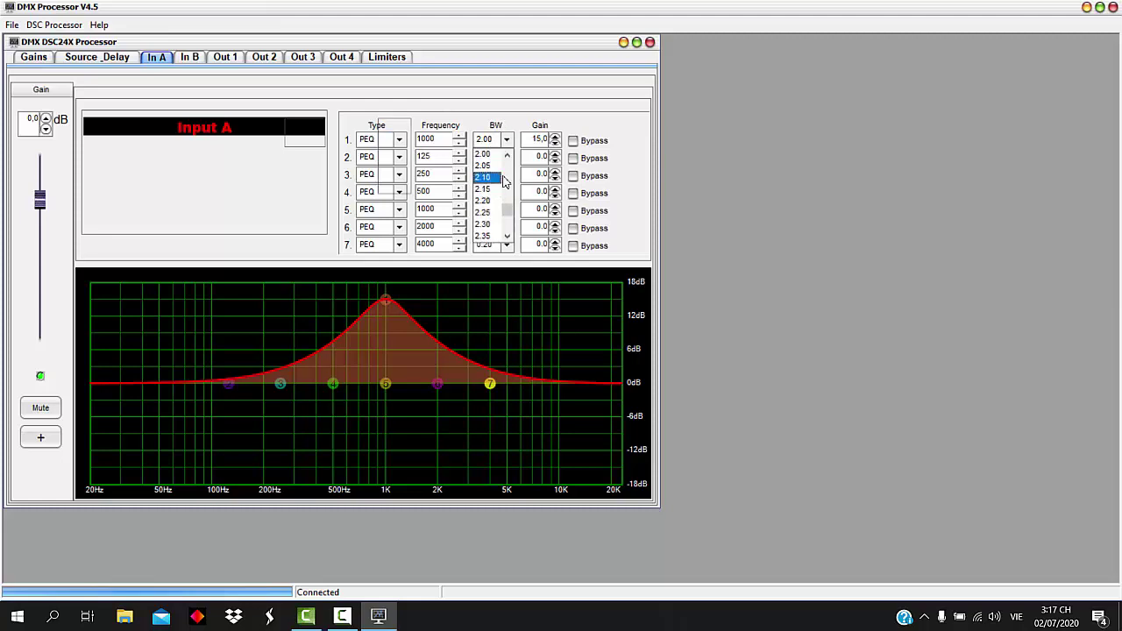
pyautogui.scroll(10, 505, 175)
pyautogui.click(495, 158)
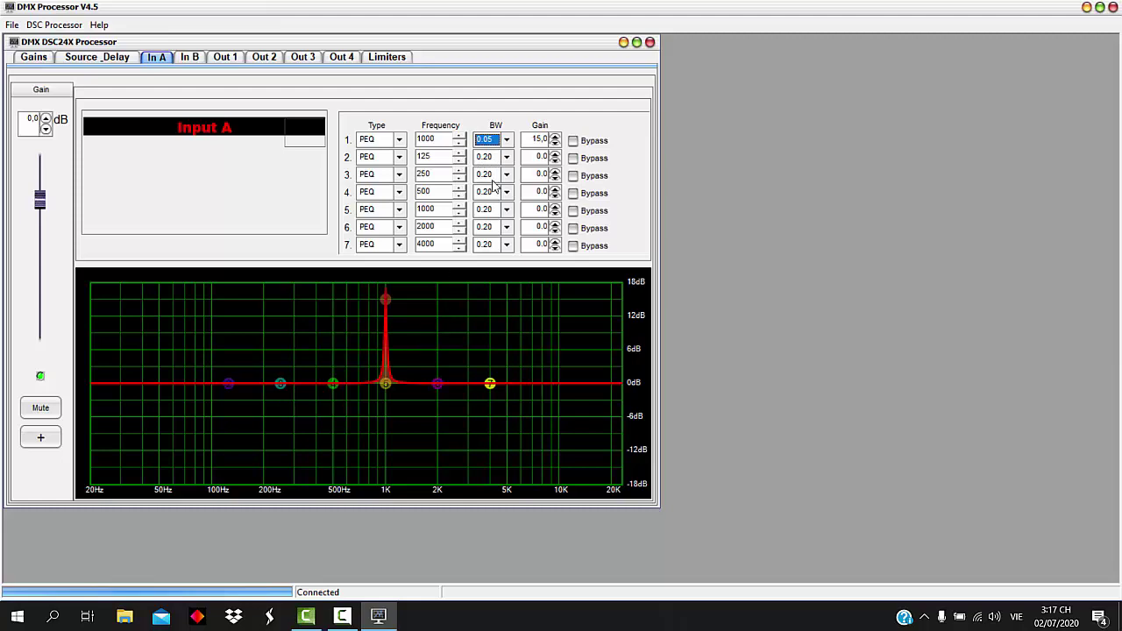
# Step: Widen Input A's band 1 to a bandwidth of 3.00, and move it to 0 dB at about 68 Hz
pyautogui.click(505, 140)
pyautogui.scroll(-10, 485, 214)
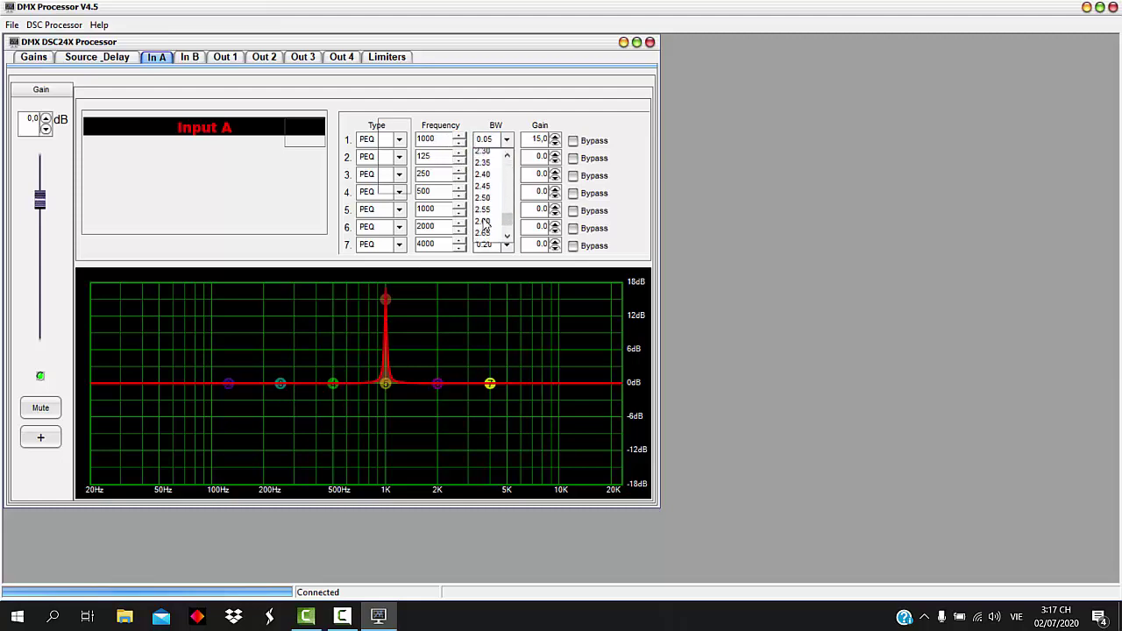
pyautogui.scroll(-2, 485, 224)
pyautogui.click(485, 225)
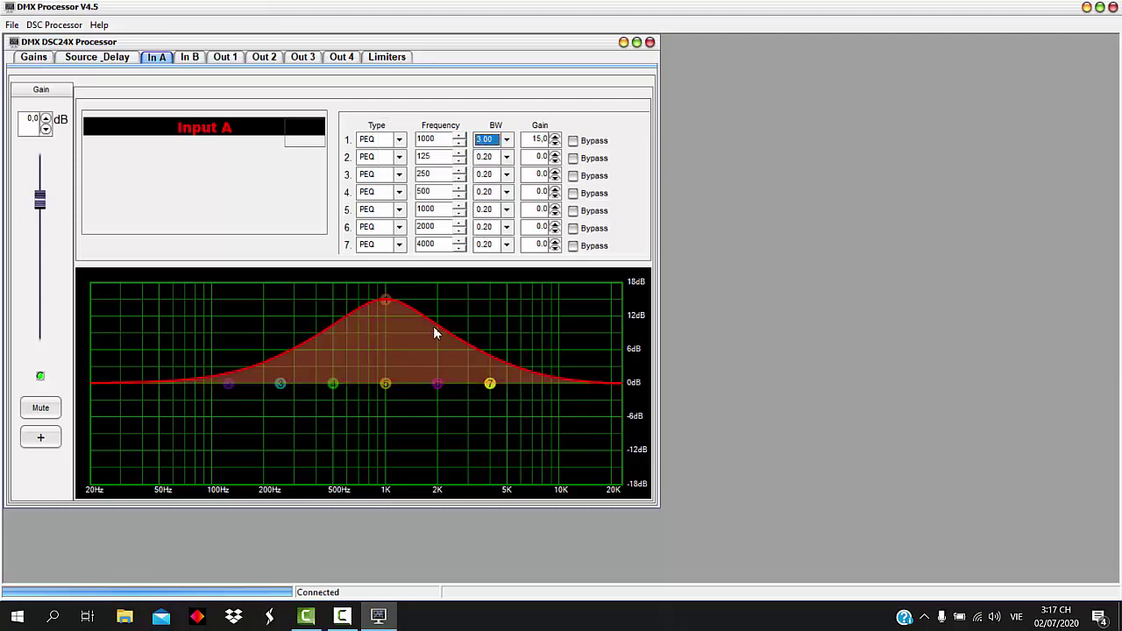
pyautogui.moveTo(387, 307); pyautogui.dragTo(183, 385)
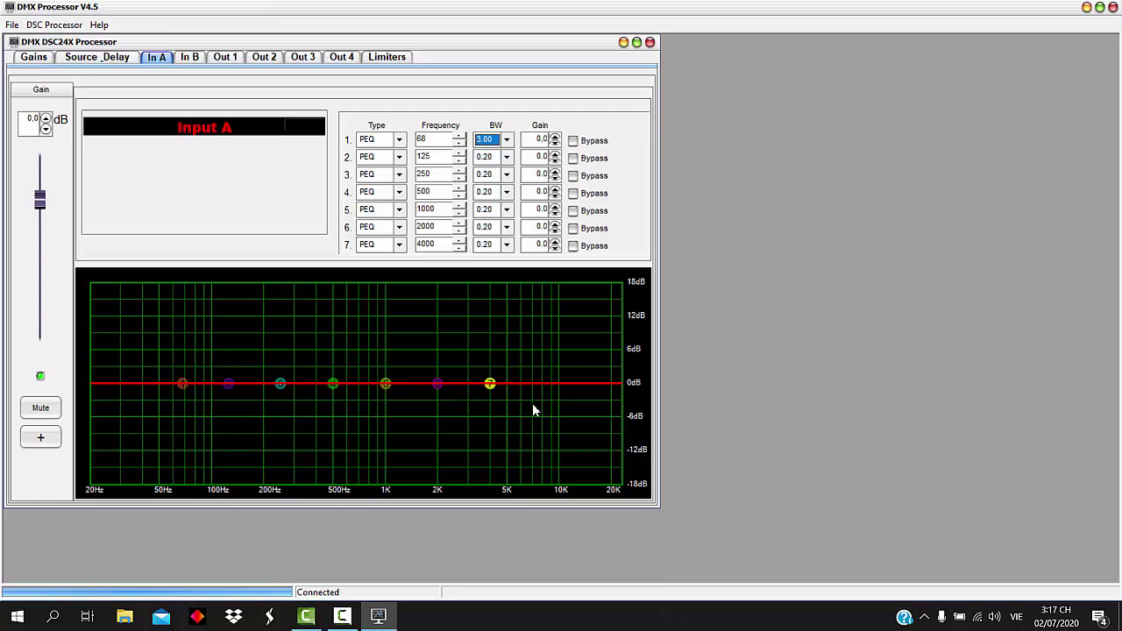
# Step: Cut Input A's band 7 to −15 dB at about 4105 Hz, and toggle its bypass on and off
pyautogui.moveTo(490, 385)
pyautogui.mouseDown()
pyautogui.moveTo(503, 332)
pyautogui.moveTo(494, 359)
pyautogui.moveTo(465, 365)
pyautogui.moveTo(491, 371)
pyautogui.moveTo(490, 320)
pyautogui.moveTo(493, 416)
pyautogui.moveTo(494, 386)
pyautogui.mouseUp()
pyautogui.click(555, 249)
pyautogui.click(555, 244)
pyautogui.click(555, 244)
pyautogui.moveTo(494, 387); pyautogui.dragTo(491, 473)
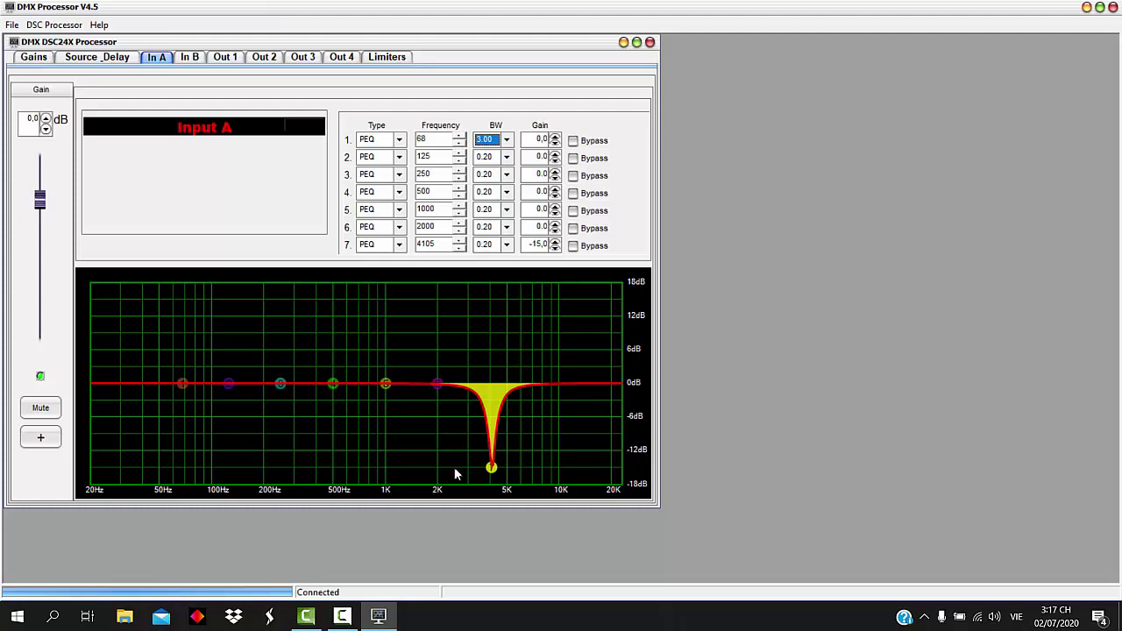
pyautogui.click(573, 246)
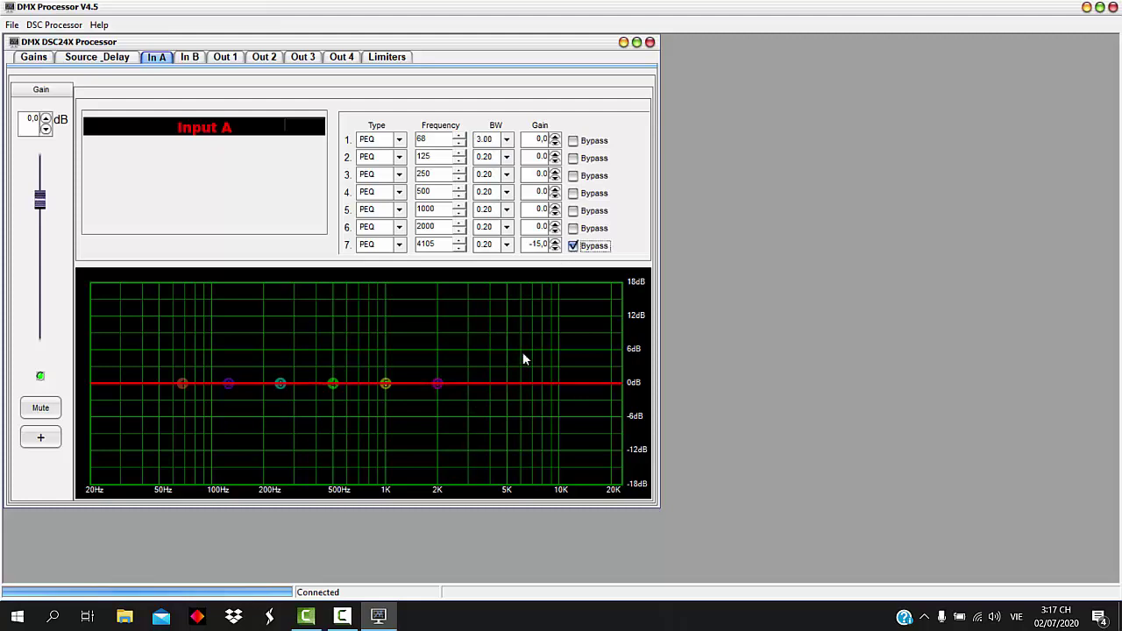
pyautogui.click(572, 246)
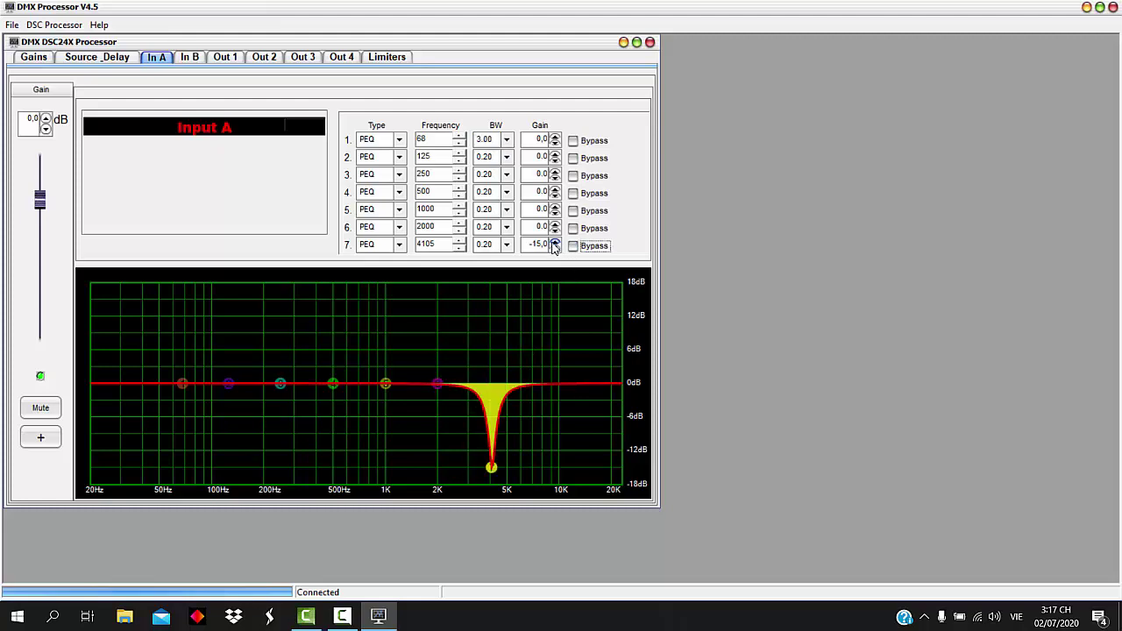
# Step: Bring Input A's band 7 back to 0 dB at about 3988 Hz
pyautogui.click(553, 242)
pyautogui.moveTo(490, 466); pyautogui.dragTo(491, 391)
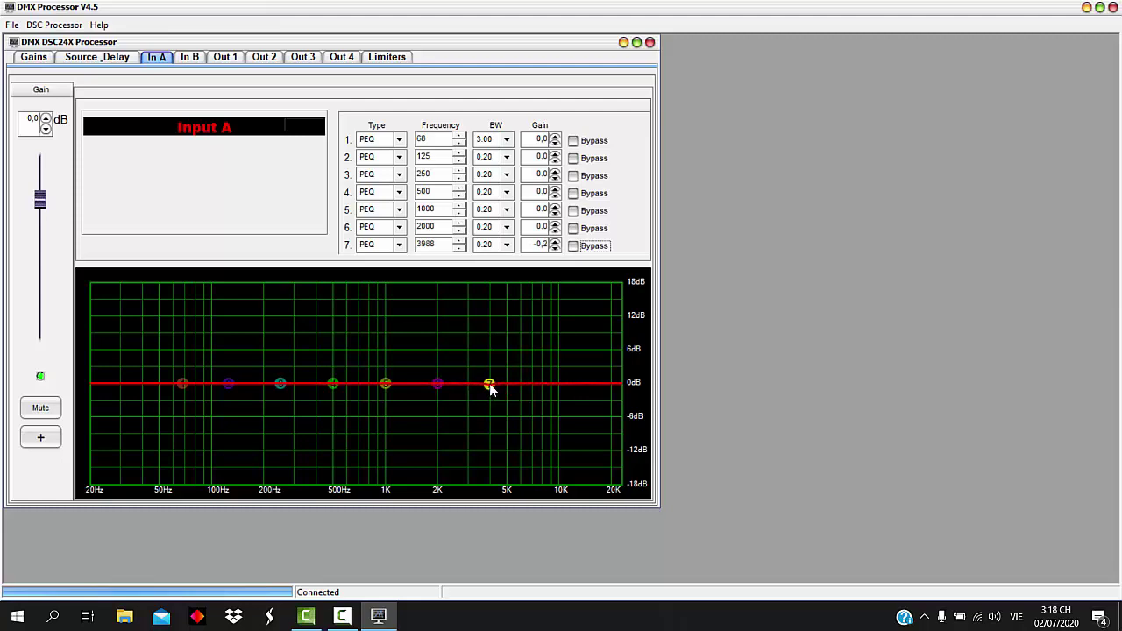
pyautogui.click(554, 241)
pyautogui.click(554, 241)
# Step: On Input B, take all seven equalizer bands out of bypass
pyautogui.click(190, 57)
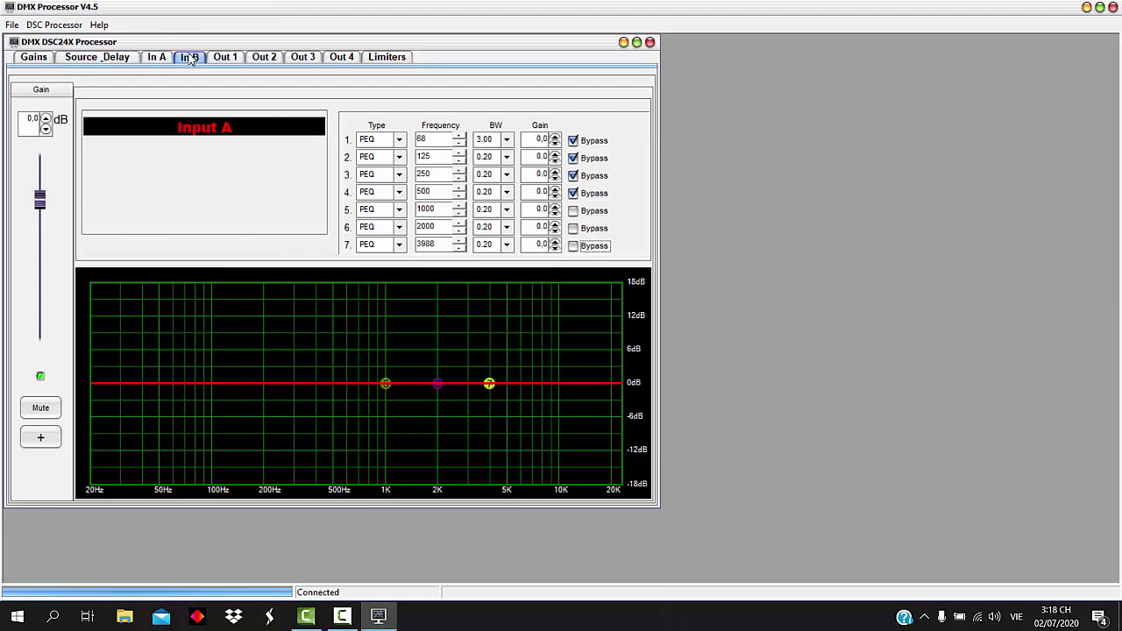
pyautogui.click(574, 140)
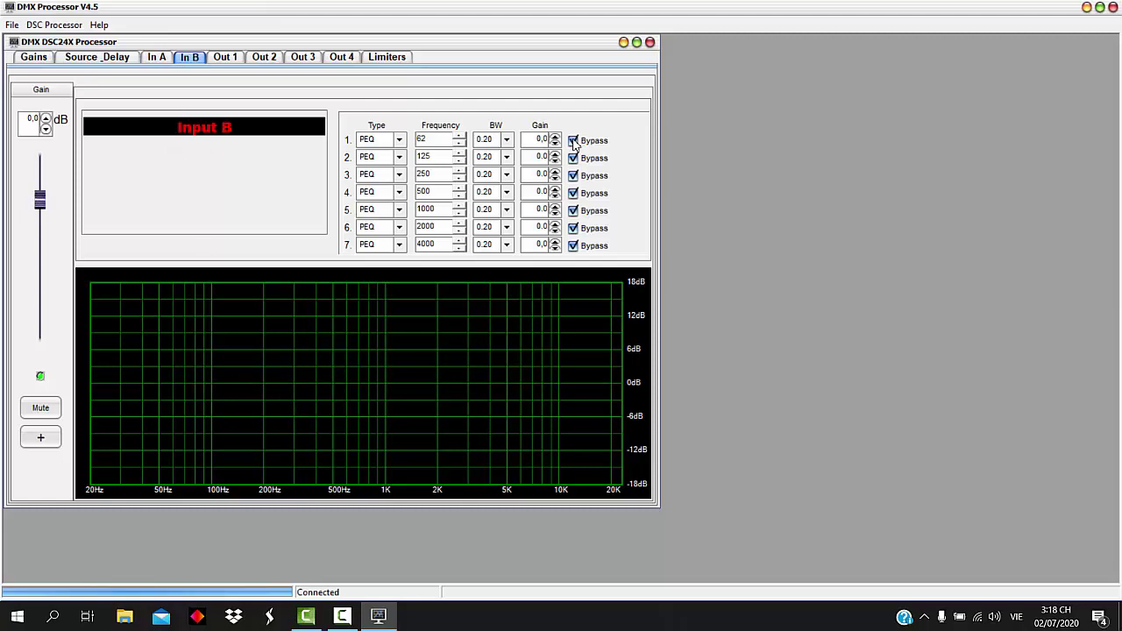
pyautogui.click(573, 157)
pyautogui.click(573, 176)
pyautogui.click(573, 193)
pyautogui.click(573, 211)
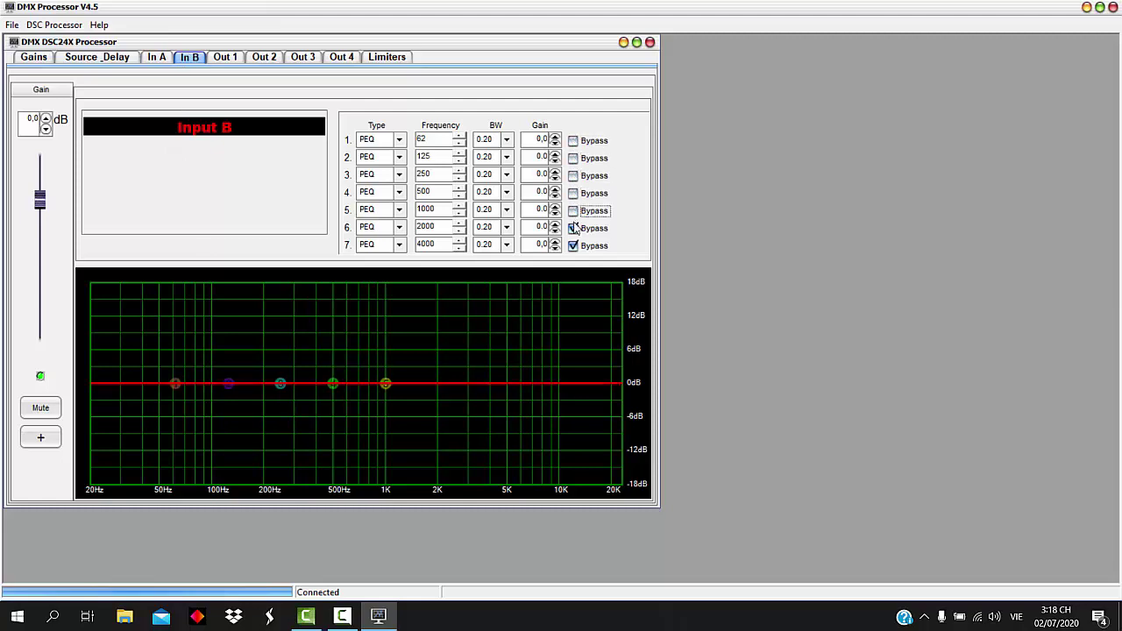
pyautogui.click(573, 228)
pyautogui.click(573, 245)
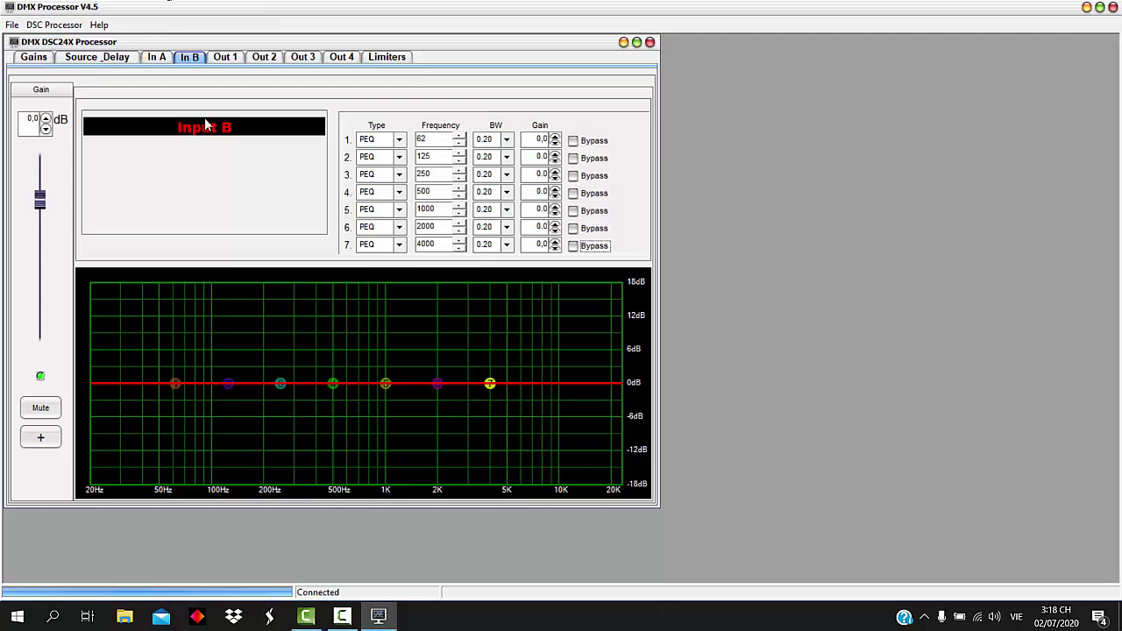
# Step: On Out 1, lower the high-pass frequency to about 58 Hz and fine-tune it to 63 Hz
pyautogui.click(224, 60)
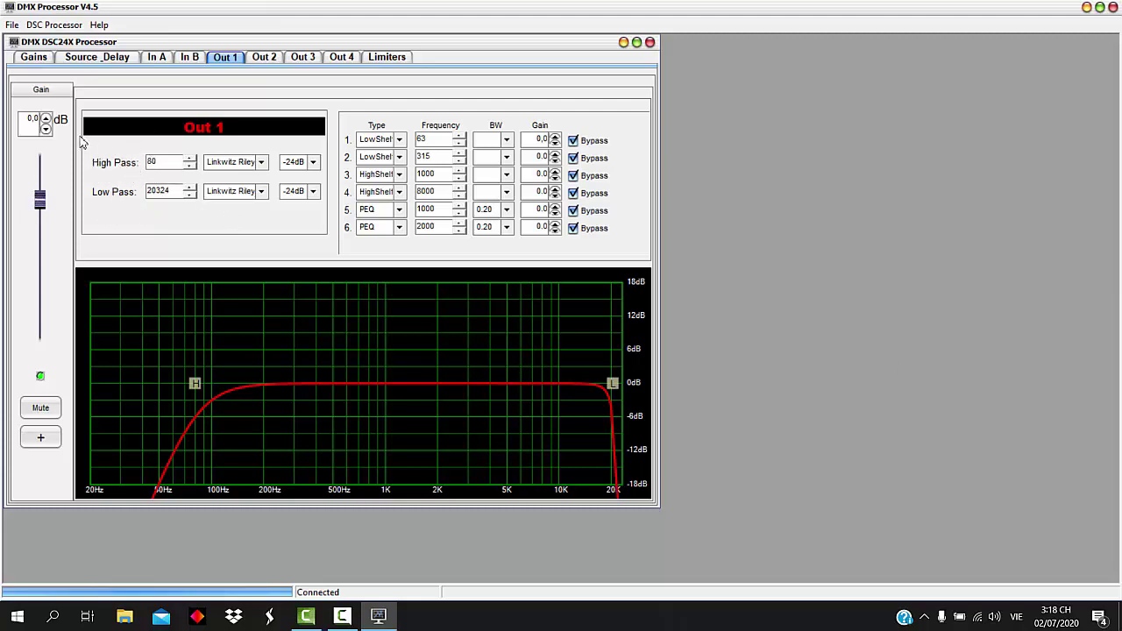
pyautogui.moveTo(195, 391); pyautogui.dragTo(172, 383)
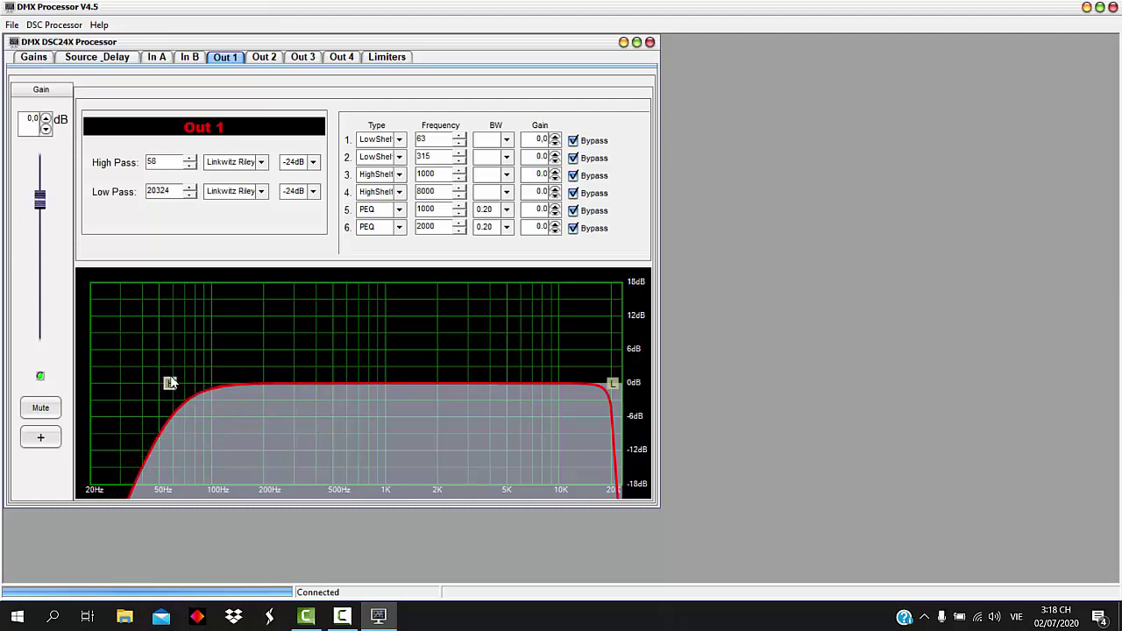
pyautogui.click(189, 161)
pyautogui.click(190, 160)
pyautogui.click(189, 160)
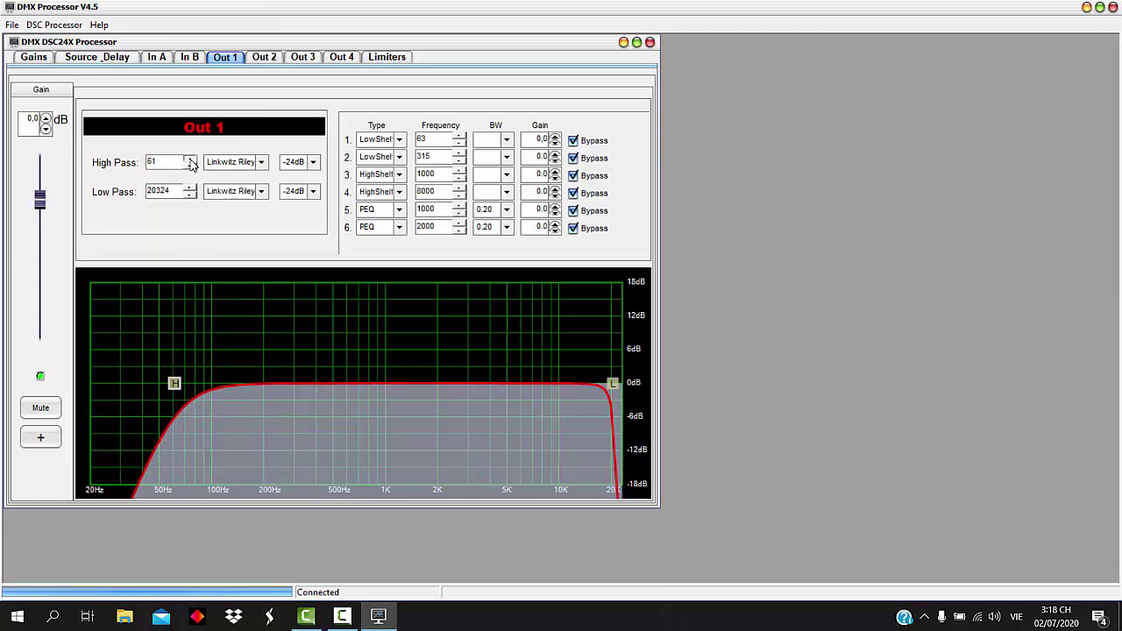
pyautogui.click(189, 160)
pyautogui.click(190, 161)
# Step: Set Out 1's high-pass frequency to 100 Hz
pyautogui.moveTo(162, 165); pyautogui.dragTo(141, 165)
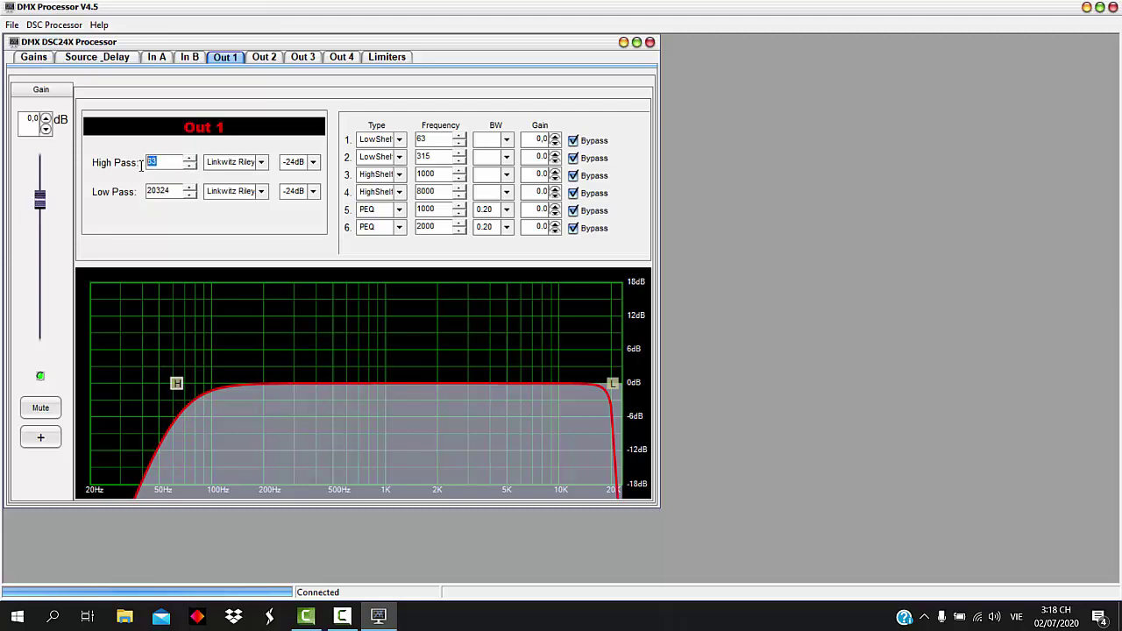
pyautogui.moveTo(175, 384); pyautogui.dragTo(213, 399)
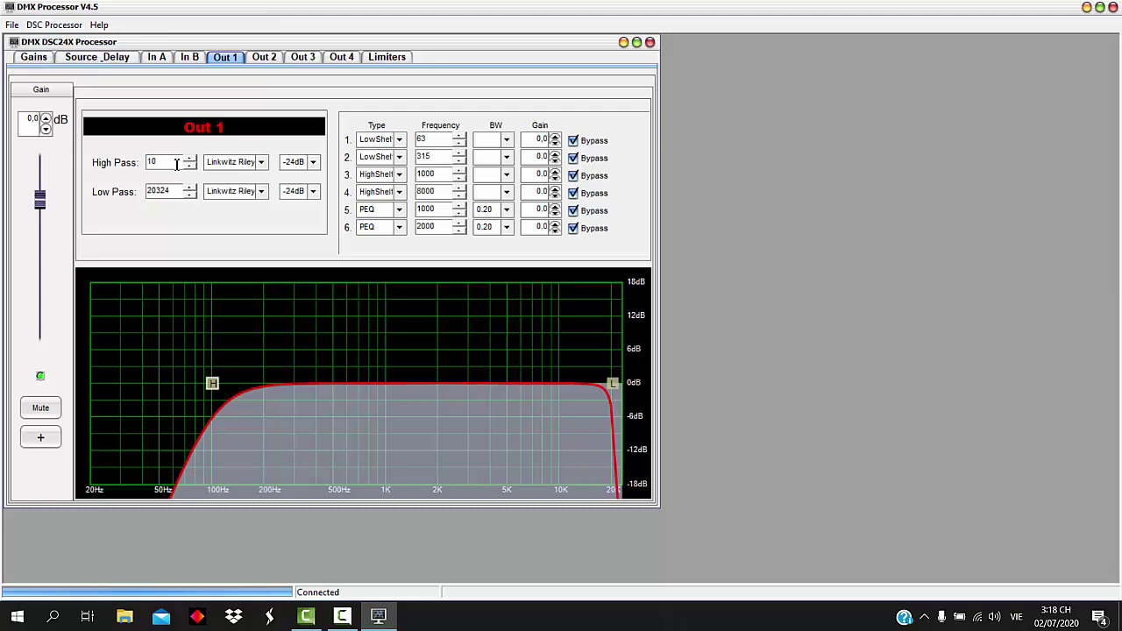
pyautogui.press('Return')
# Step: Reselect Linkwitz Riley for Out 1's high-pass filter, and switch the filter type to Bessel
pyautogui.click(262, 163)
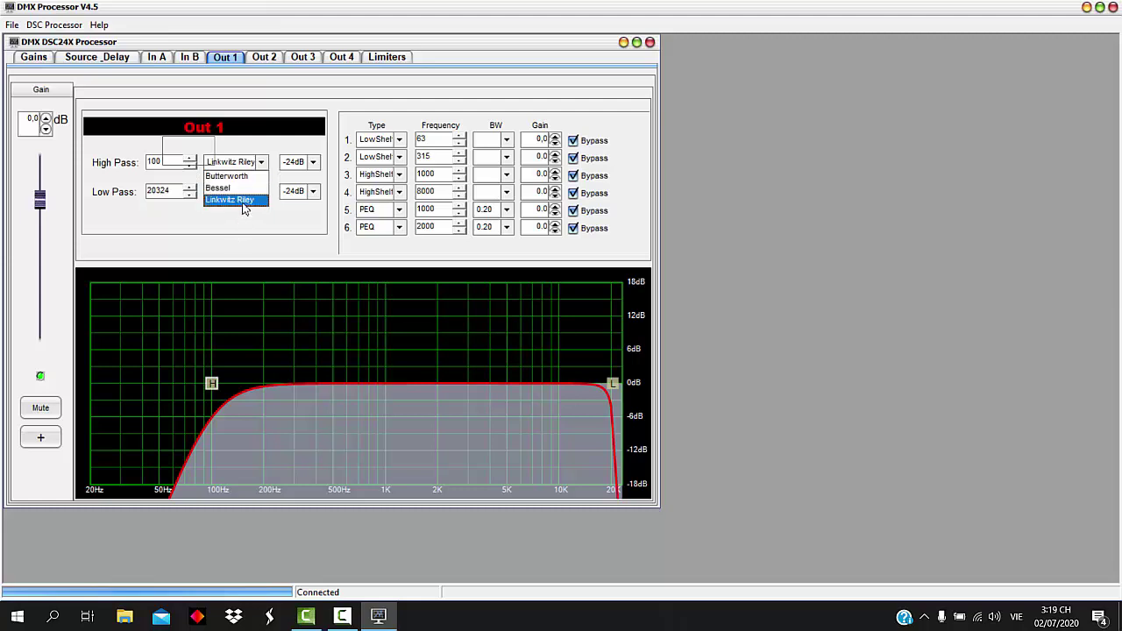
pyautogui.click(226, 204)
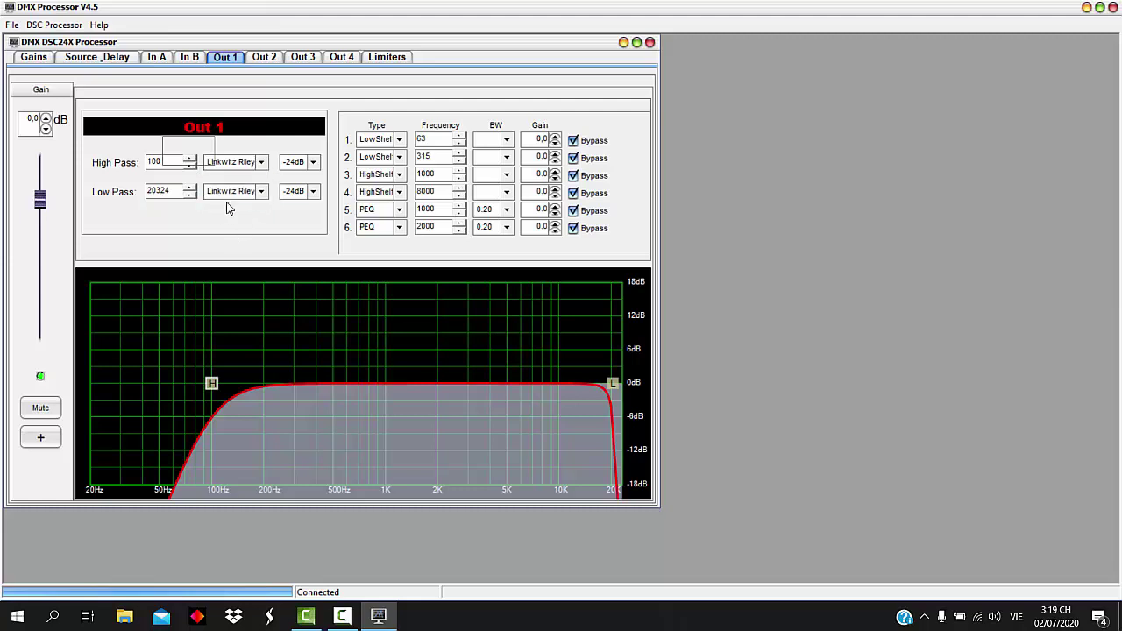
pyautogui.click(261, 162)
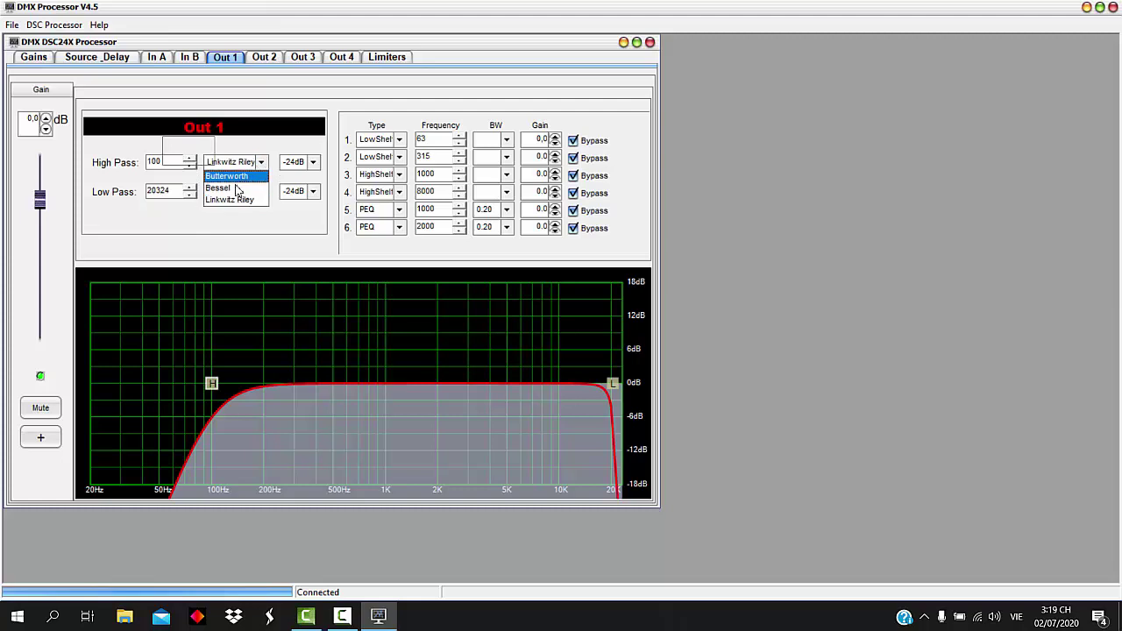
pyautogui.click(238, 189)
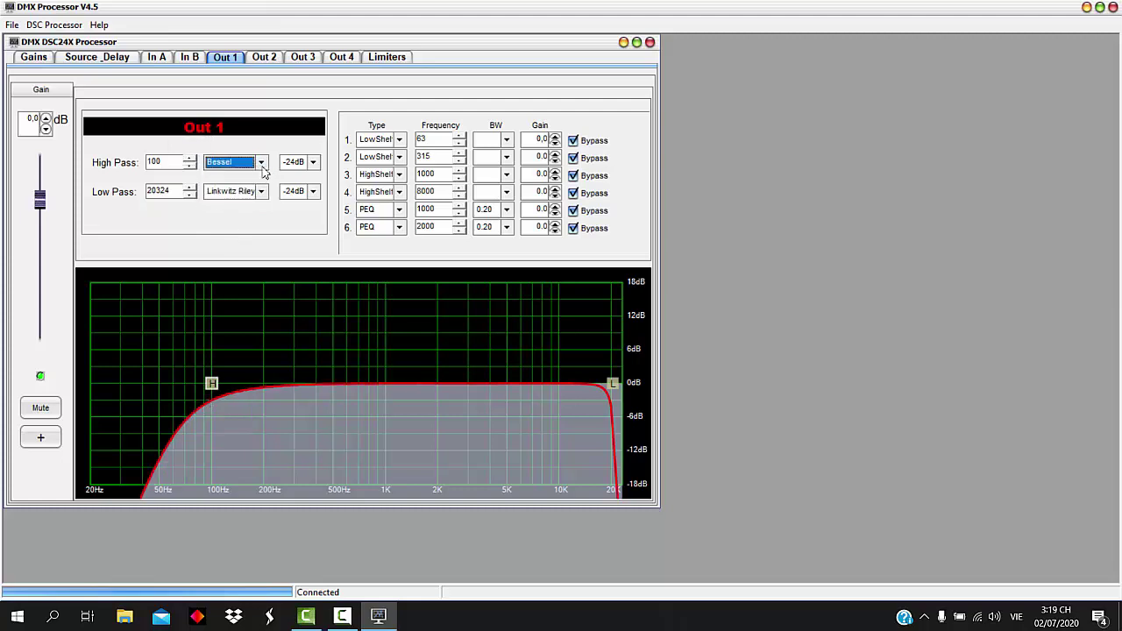
# Step: Switch Out 1's high-pass filter type to Butterworth, and change it to Linkwitz Riley
pyautogui.click(263, 165)
pyautogui.click(235, 175)
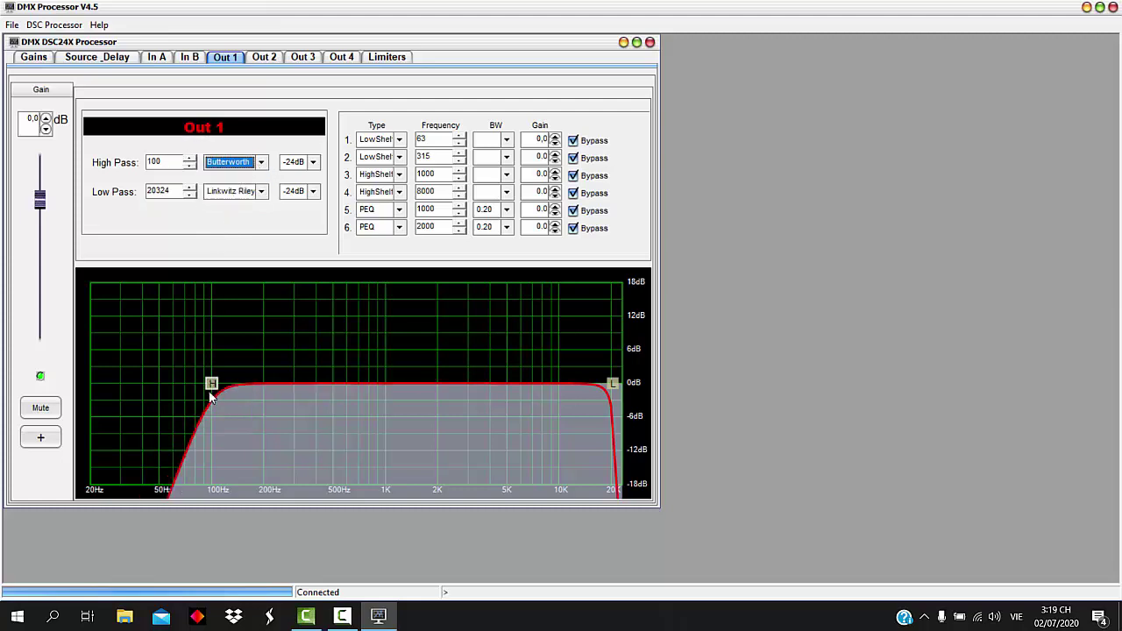
pyautogui.click(260, 162)
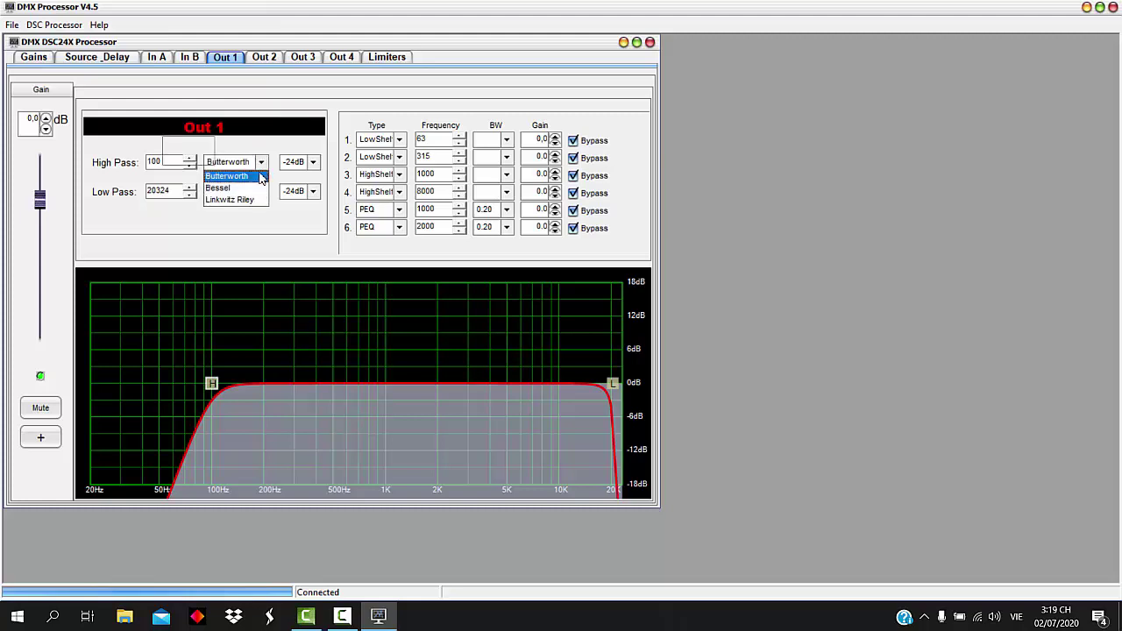
pyautogui.click(237, 201)
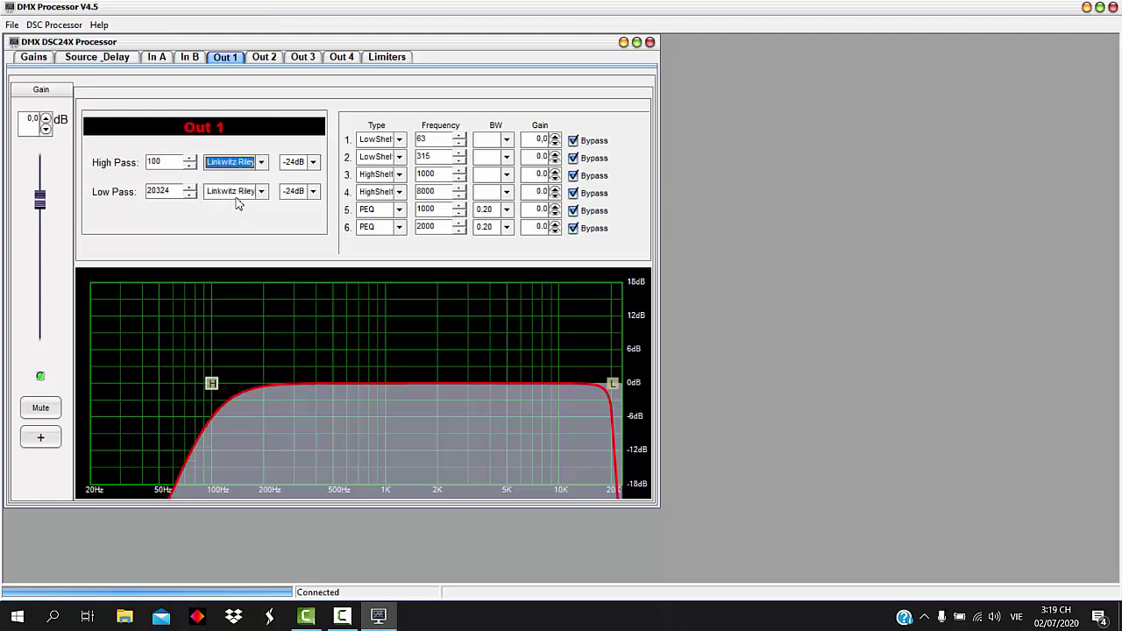
# Step: Try the -48dB slope for Out 1's high-pass filter, and set the slope back to -24dB
pyautogui.click(312, 163)
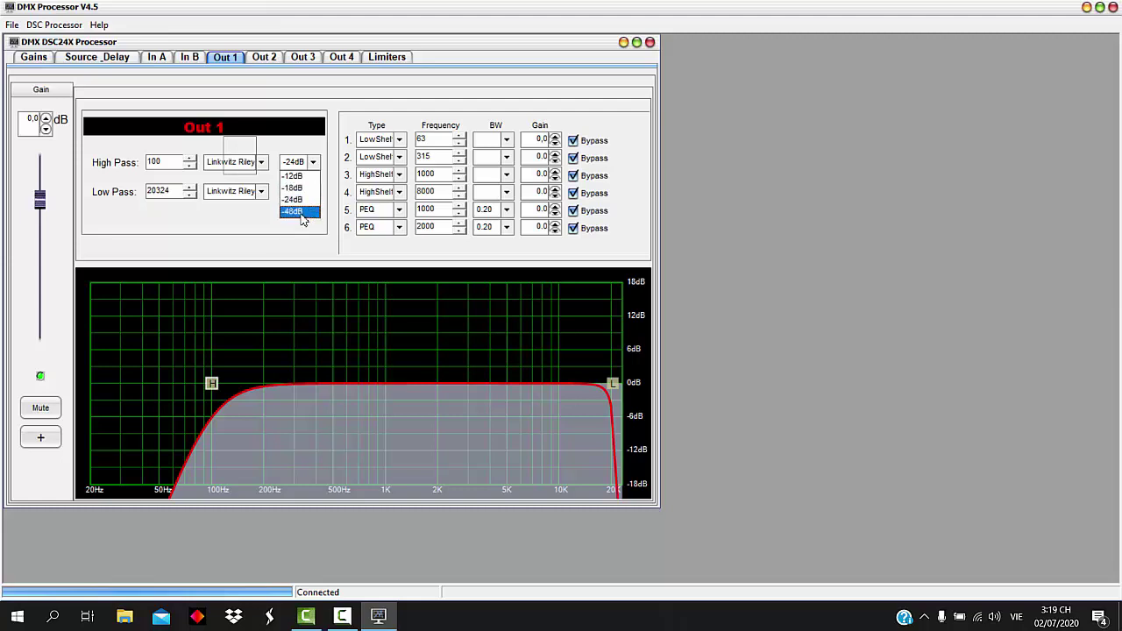
pyautogui.click(302, 211)
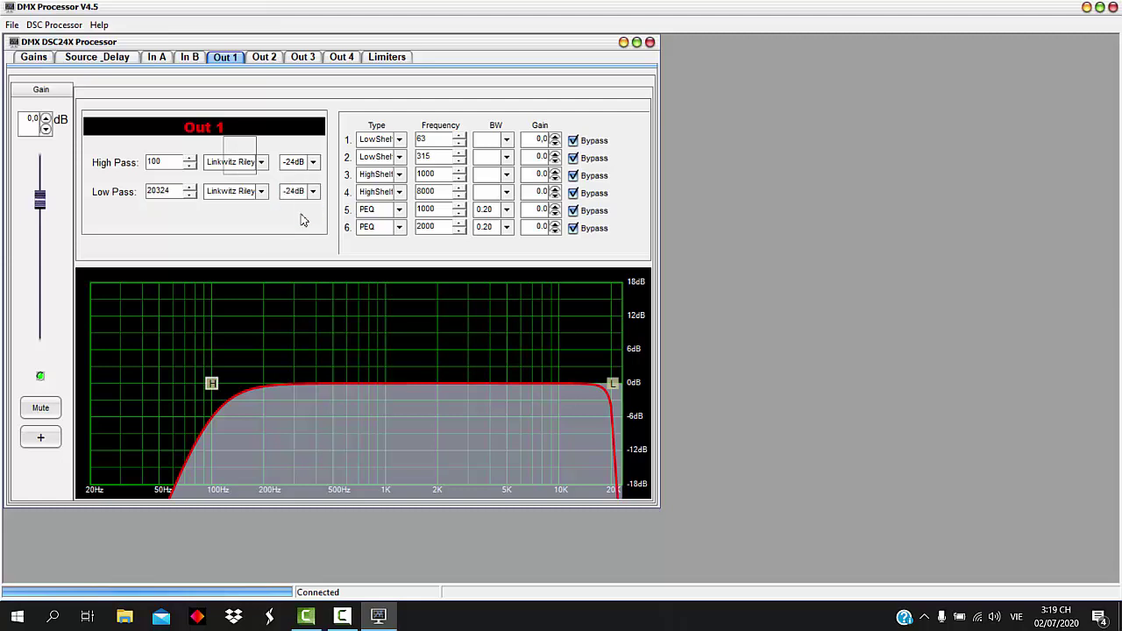
pyautogui.click(313, 162)
pyautogui.click(308, 201)
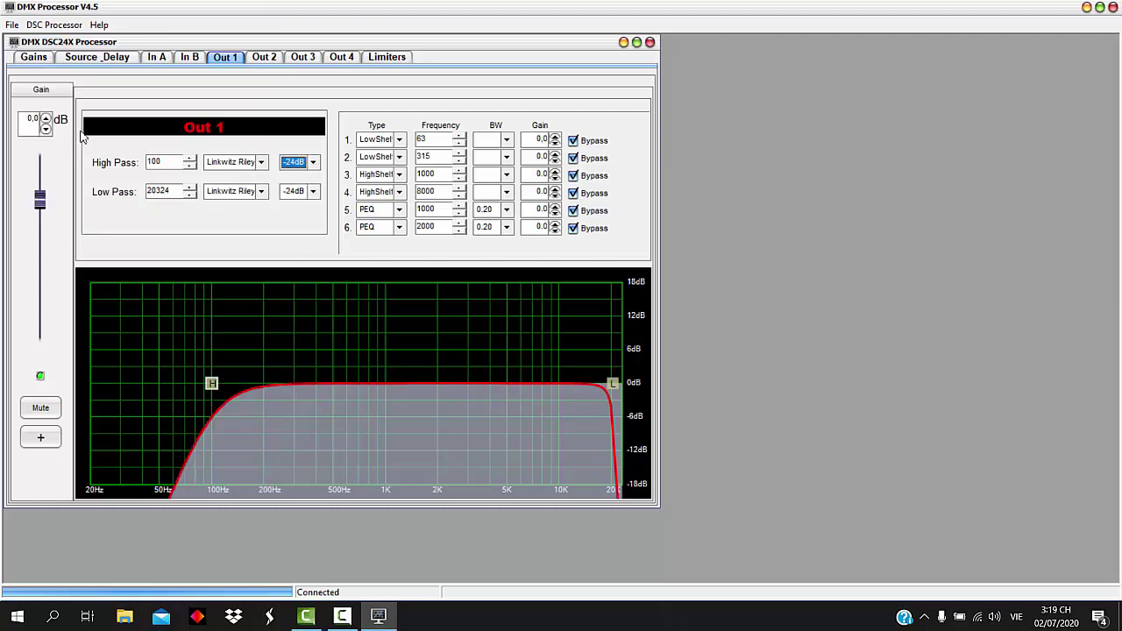
# Step: Review the filter type and slope options available for Out 1's low-pass filter
pyautogui.click(261, 197)
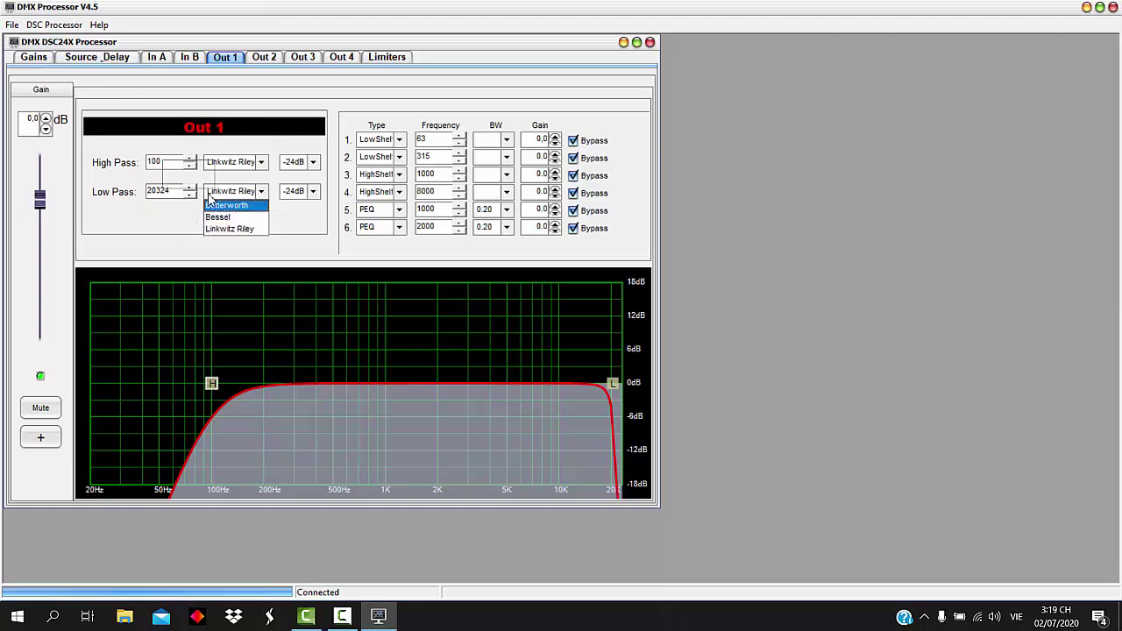
pyautogui.click(317, 200)
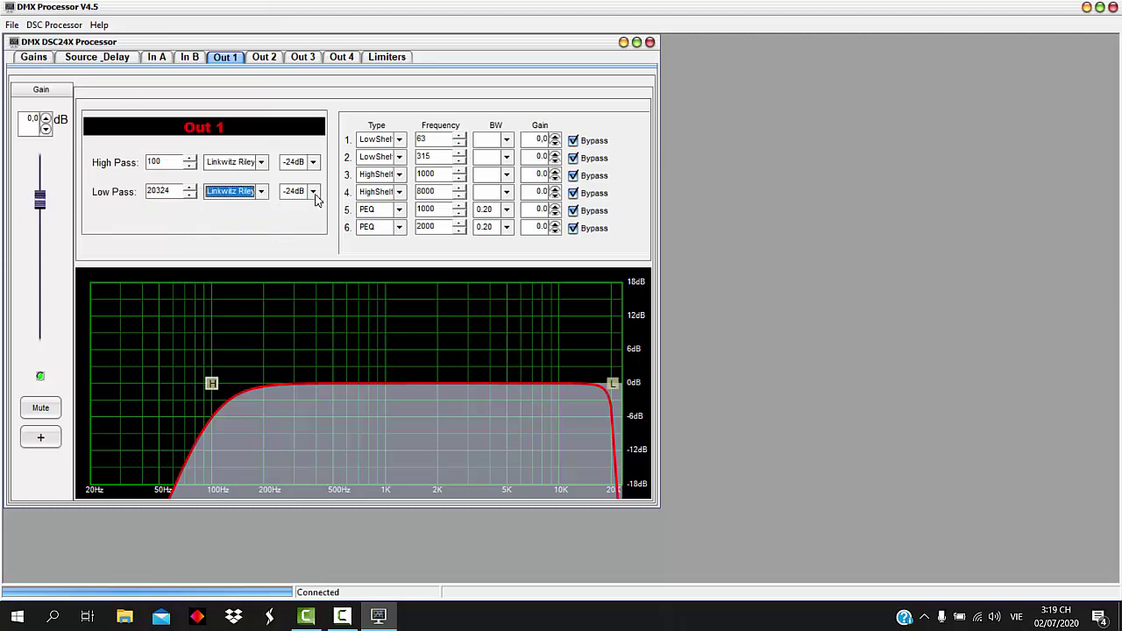
pyautogui.click(312, 191)
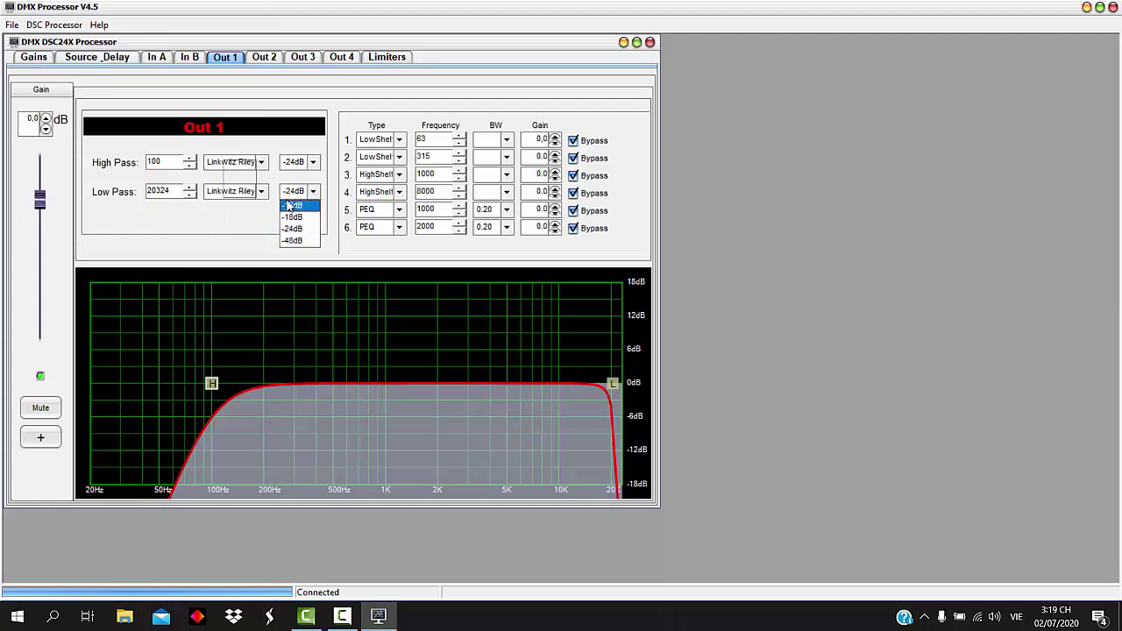
# Step: Raise Out 1's low-pass frequency to 21000 Hz
pyautogui.click(616, 386)
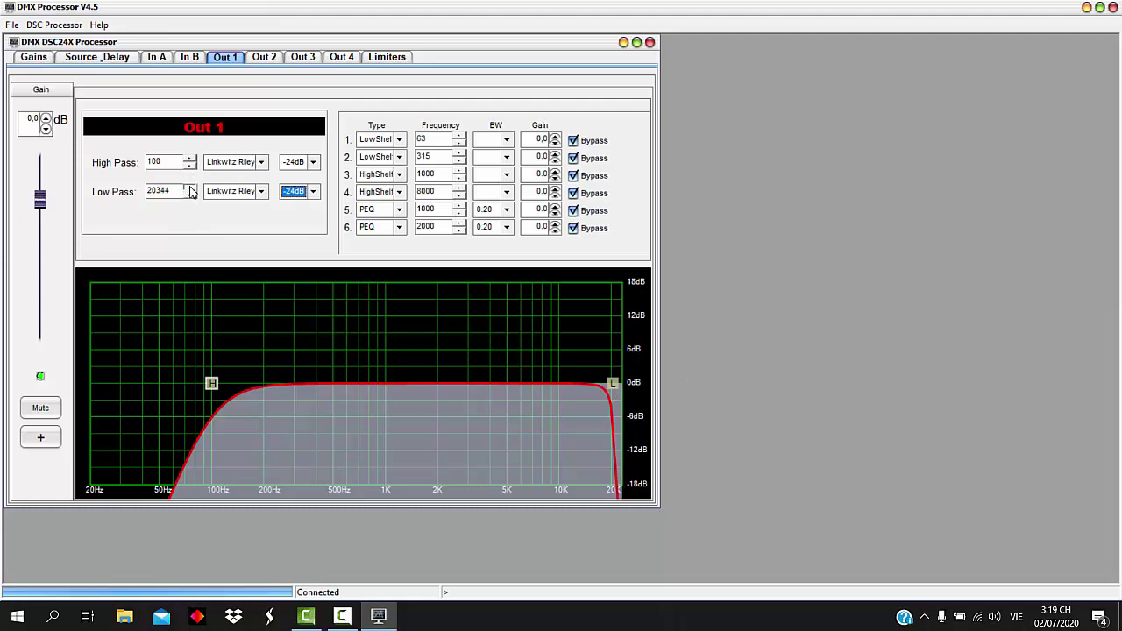
pyautogui.click(191, 189)
pyautogui.moveTo(613, 383); pyautogui.dragTo(675, 370)
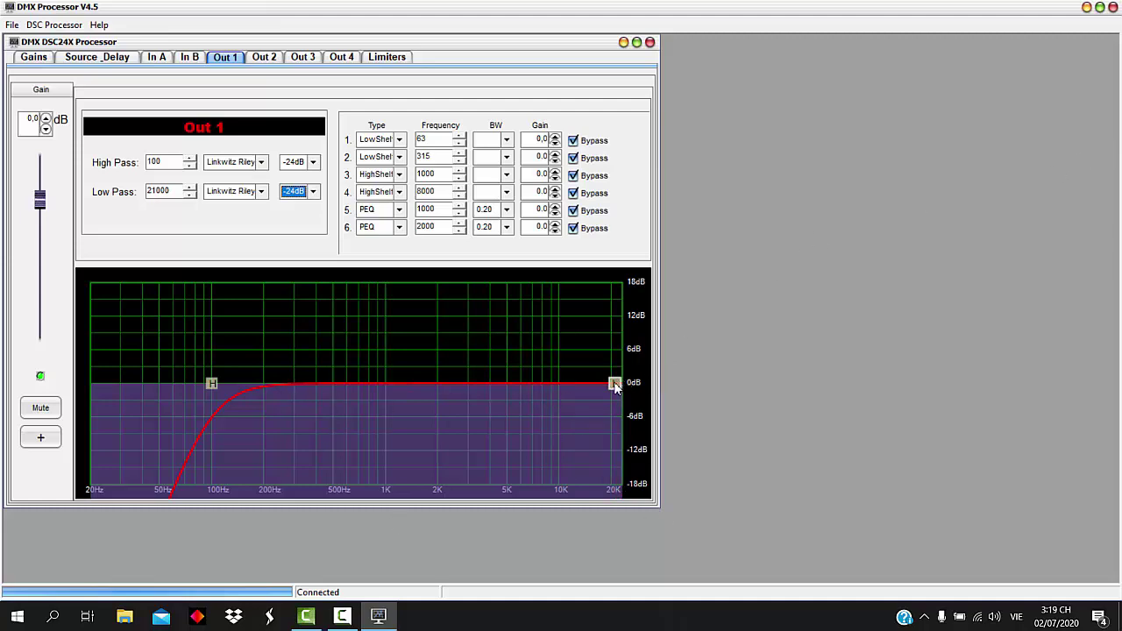
pyautogui.moveTo(617, 385); pyautogui.dragTo(722, 375)
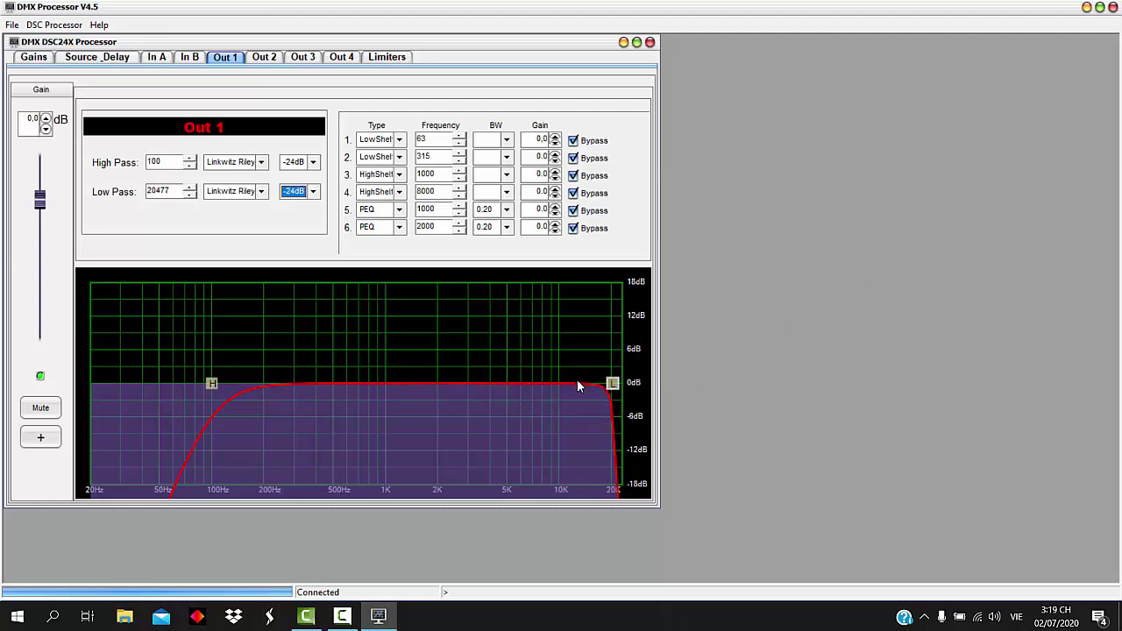
pyautogui.moveTo(614, 389); pyautogui.dragTo(693, 331)
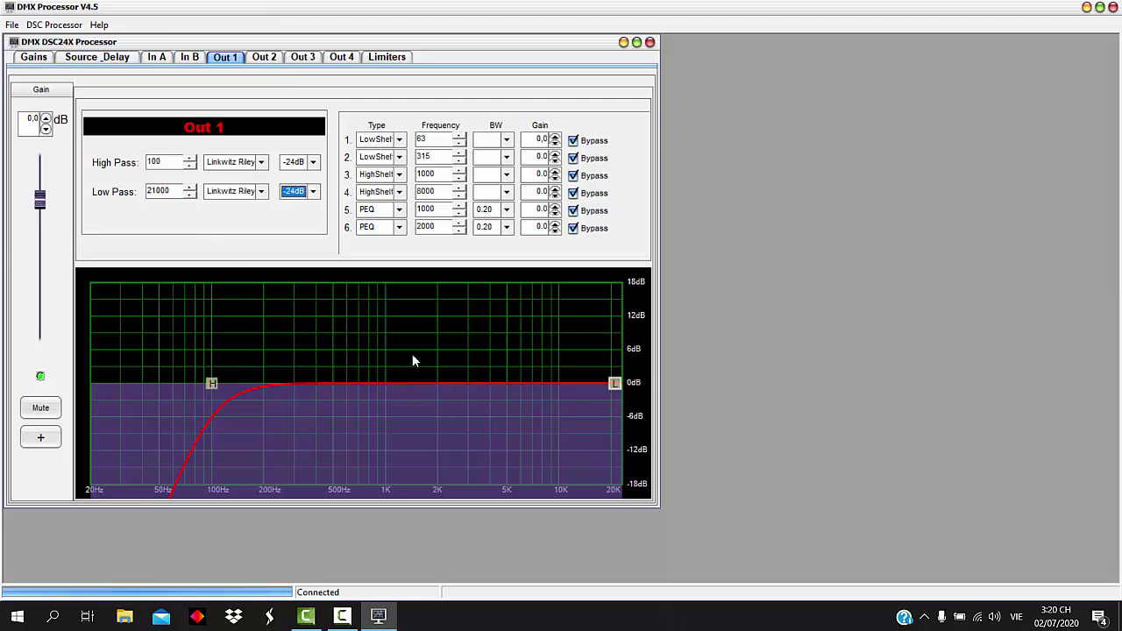
# Step: On Out 1, take all six equalizer bands out of bypass
pyautogui.click(573, 141)
pyautogui.click(574, 158)
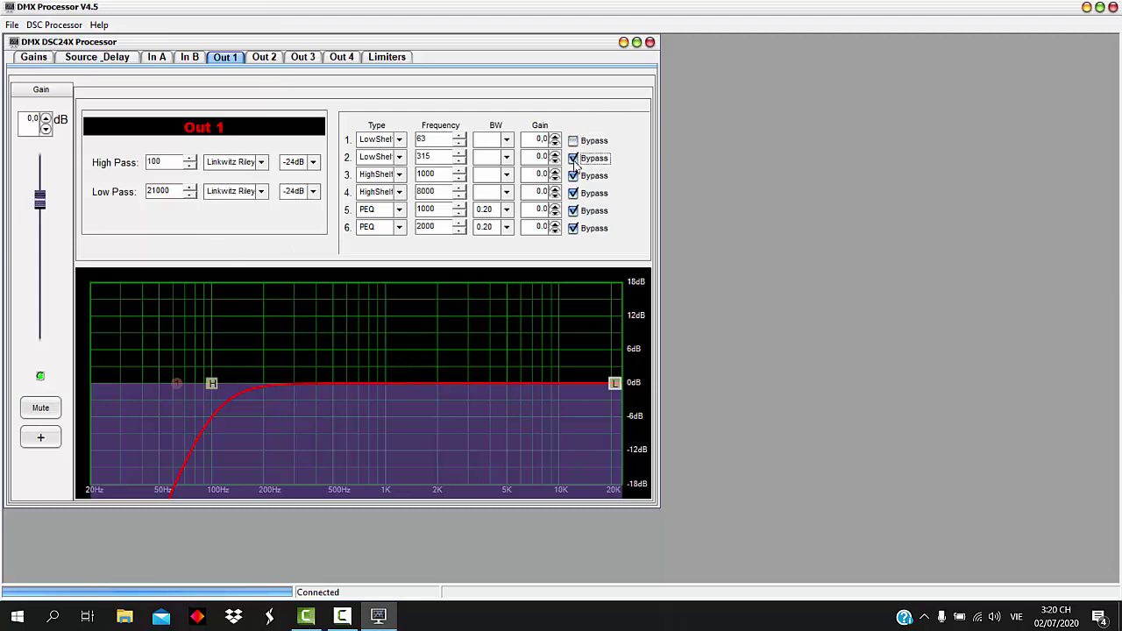
pyautogui.click(574, 176)
pyautogui.click(573, 193)
pyautogui.click(574, 212)
pyautogui.click(573, 229)
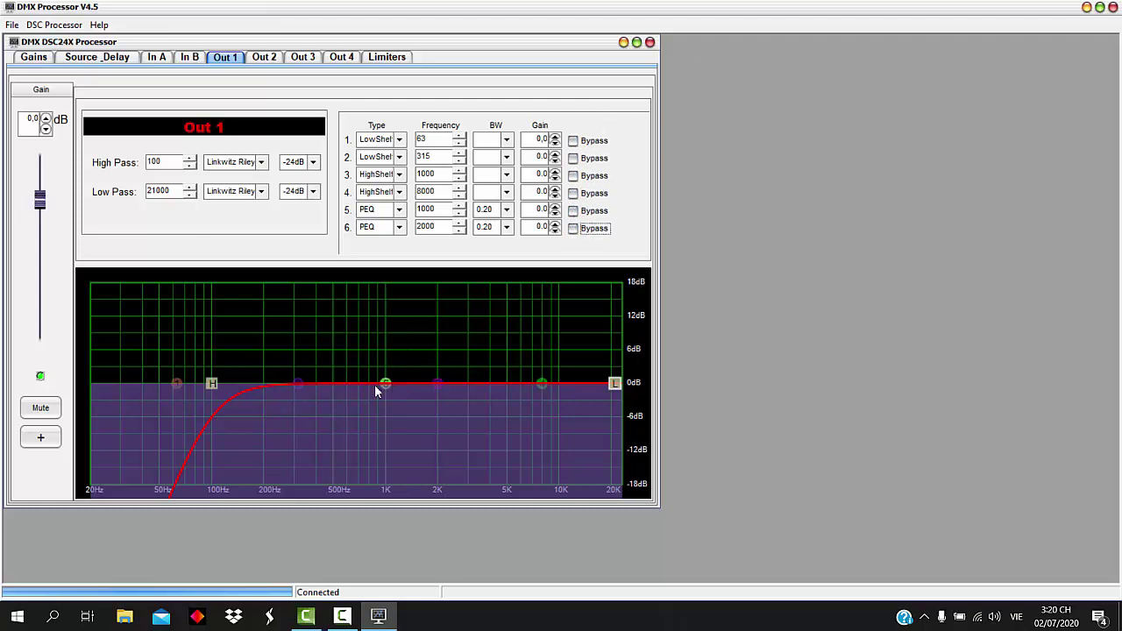
# Step: Boost Out 1's equalizer band 1, change its type from LowShelf to PEQ, and move it to about 3449 Hz at 14 dB
pyautogui.moveTo(176, 386); pyautogui.dragTo(497, 321)
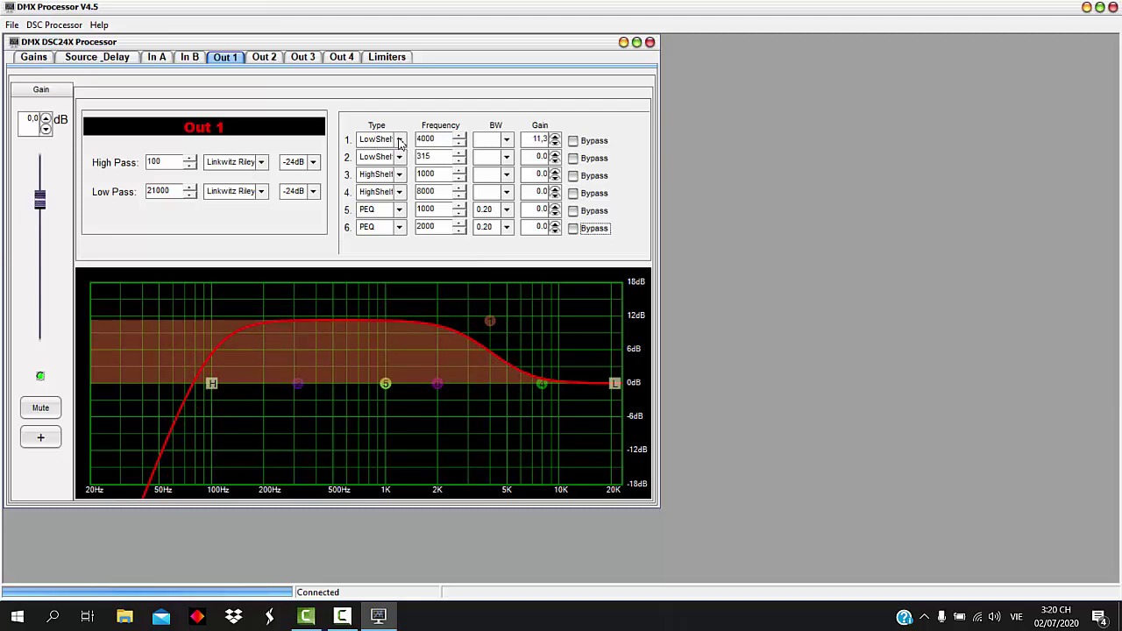
pyautogui.click(400, 140)
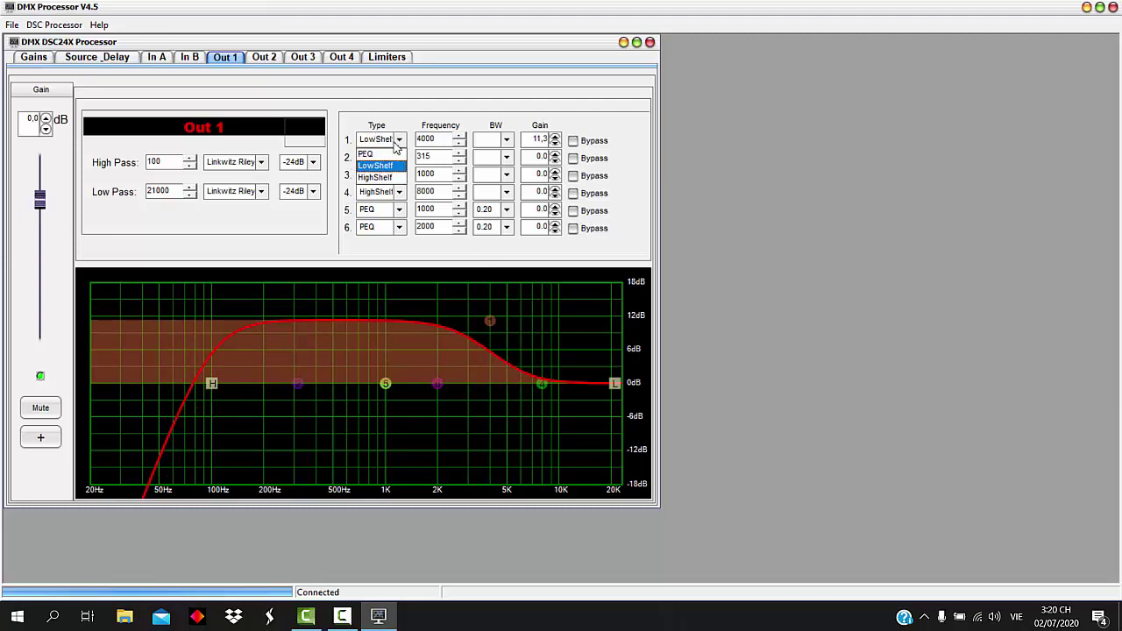
pyautogui.click(374, 155)
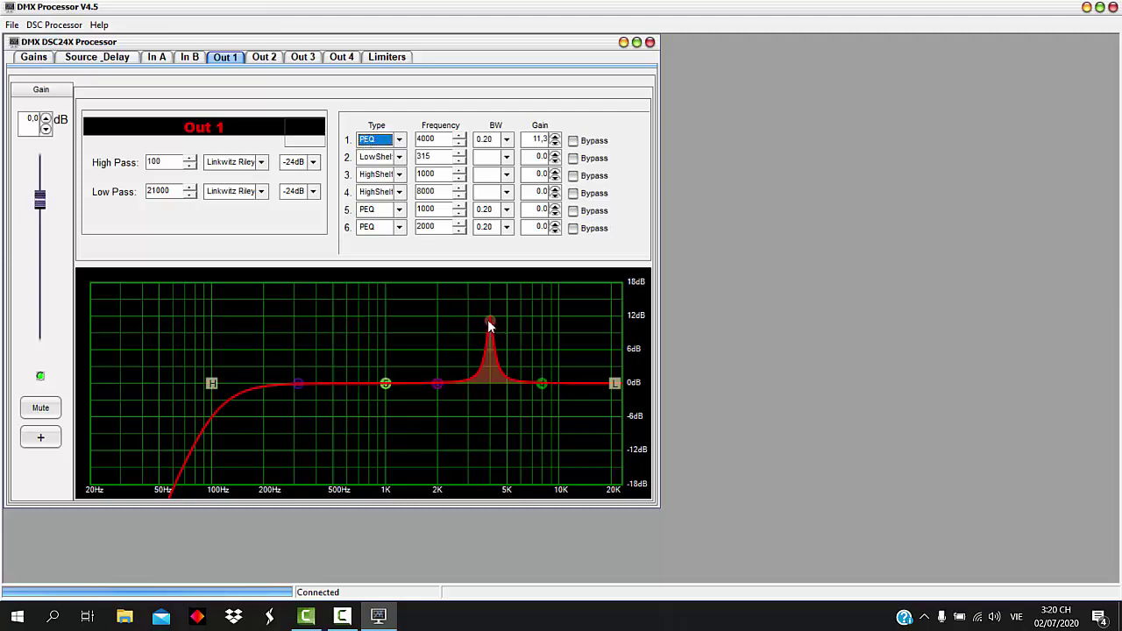
pyautogui.moveTo(487, 321)
pyautogui.mouseDown()
pyautogui.moveTo(488, 311)
pyautogui.moveTo(498, 370)
pyautogui.moveTo(429, 444)
pyautogui.moveTo(305, 331)
pyautogui.moveTo(478, 307)
pyautogui.mouseUp()
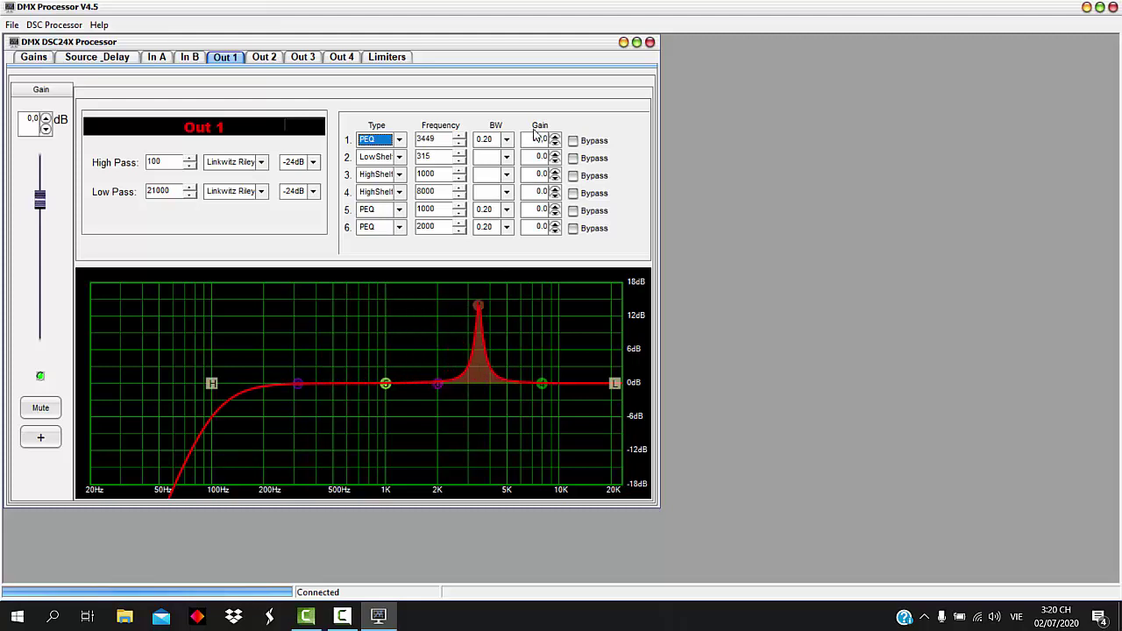
# Step: Set the bandwidth of Out 1's equalizer band 1 to 0.65, and widen it to 3.00
pyautogui.click(506, 139)
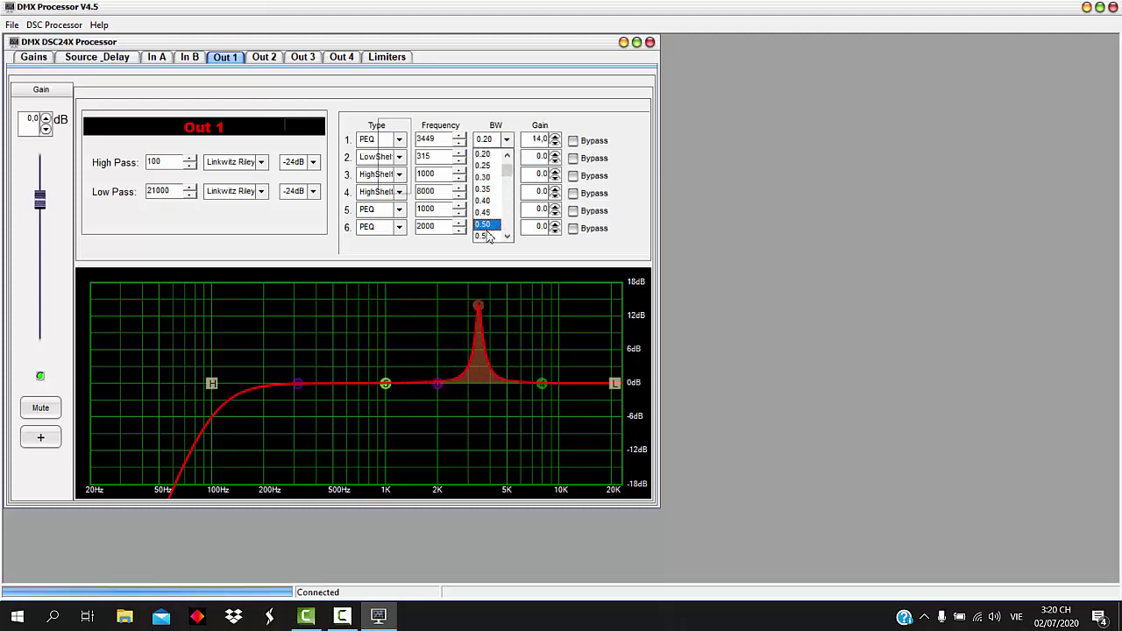
pyautogui.scroll(-1, 488, 235)
pyautogui.click(485, 226)
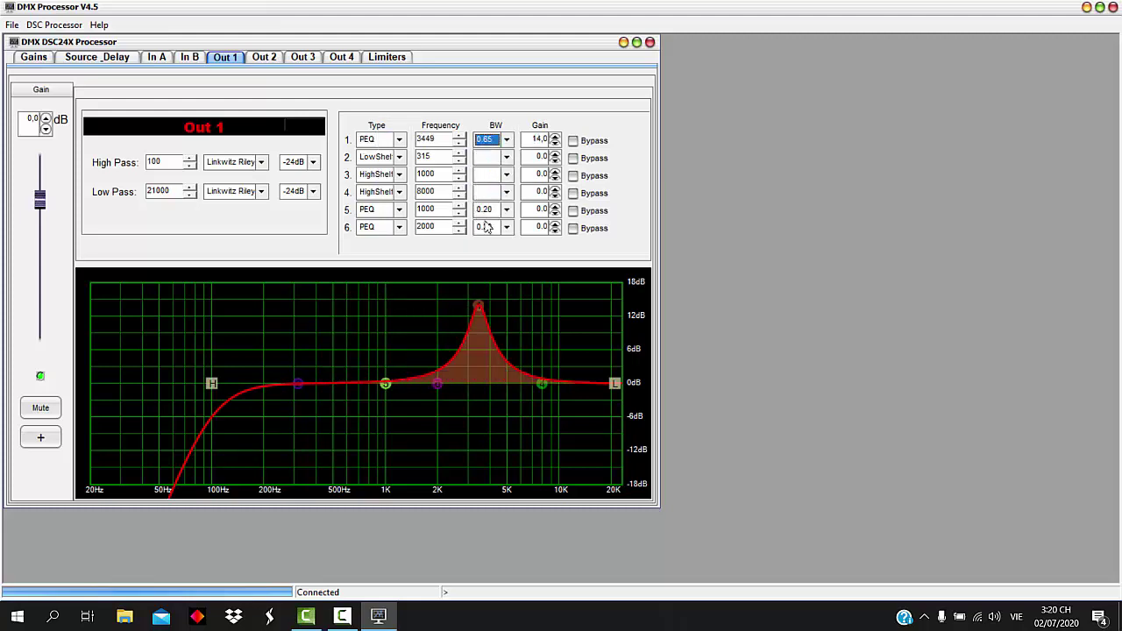
pyautogui.click(505, 140)
pyautogui.scroll(-13, 500, 186)
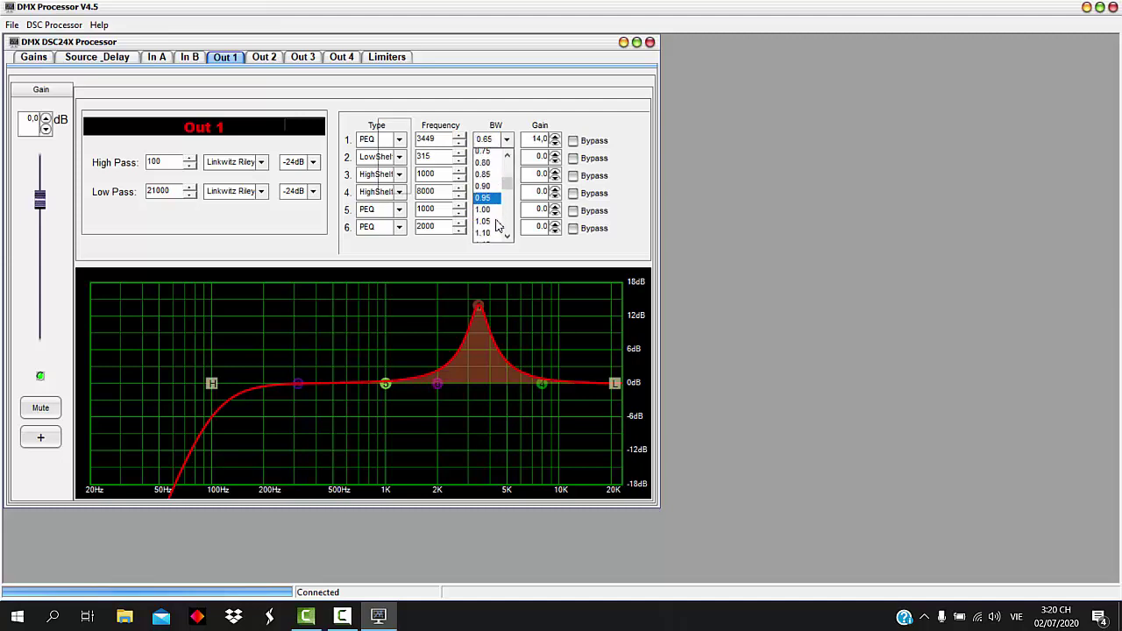
pyautogui.click(484, 236)
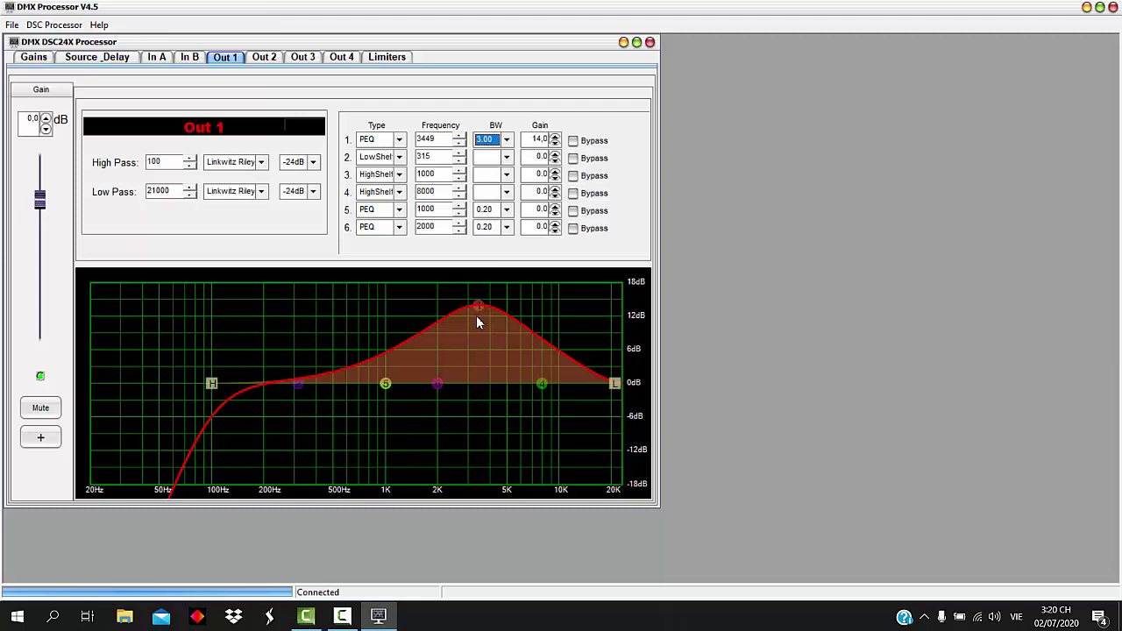
# Step: Bring Out 1's equalizer band 1 down to 0 dB gain at about 3191 Hz
pyautogui.moveTo(476, 322); pyautogui.dragTo(473, 383)
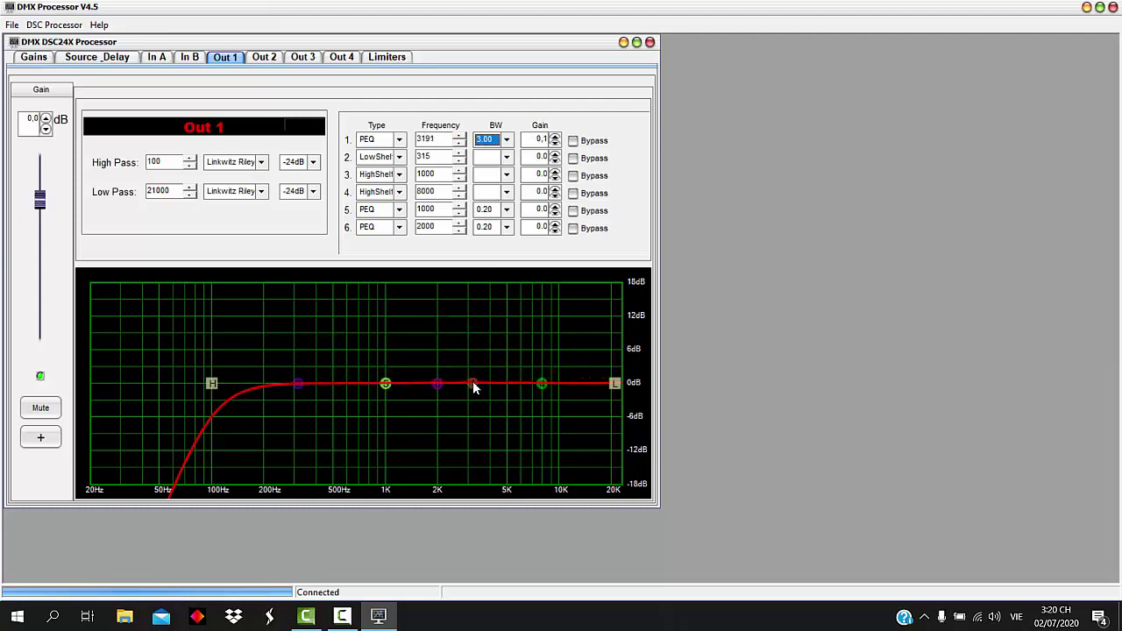
pyautogui.click(555, 144)
# Step: Copy Out 1's filter and equalizer settings and paste them onto Out 2
pyautogui.click(10, 26)
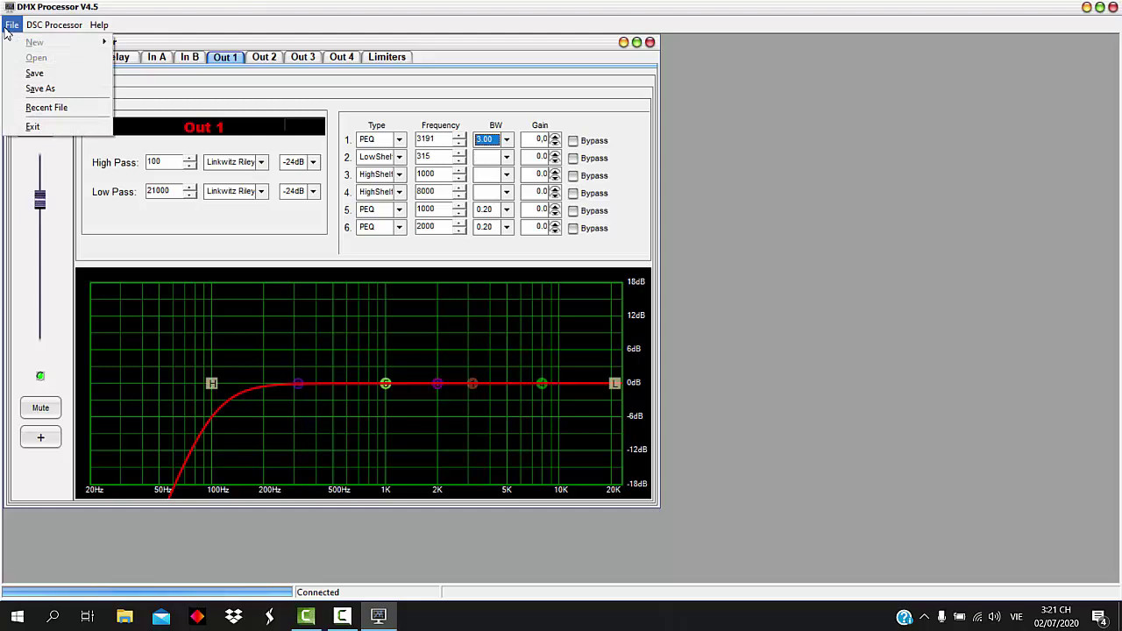
pyautogui.moveTo(30, 29)
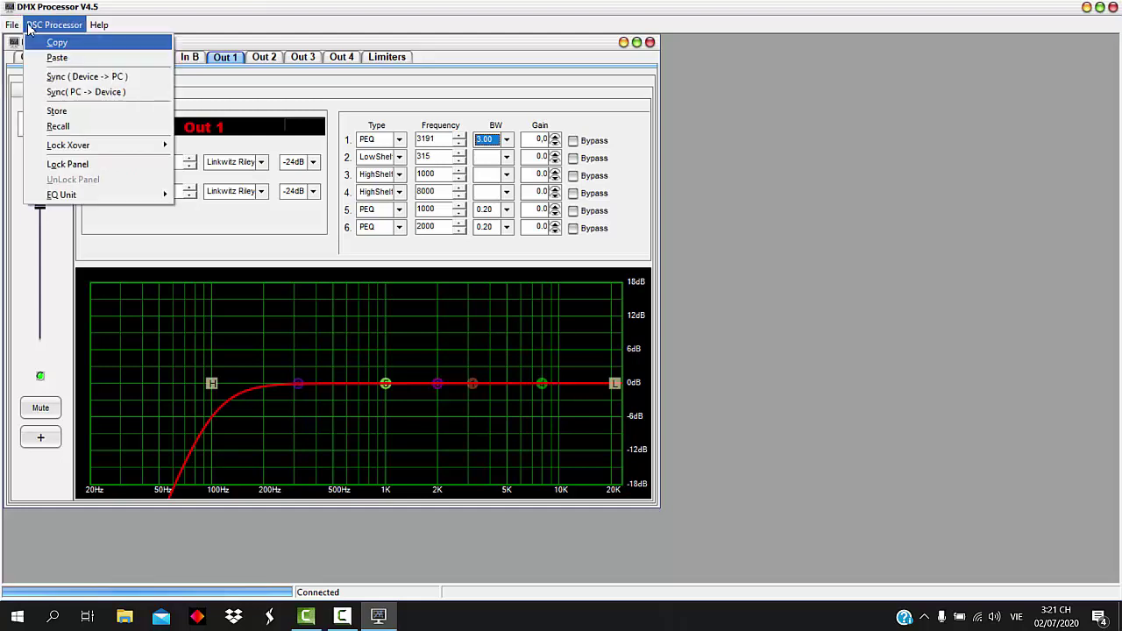
pyautogui.click(63, 46)
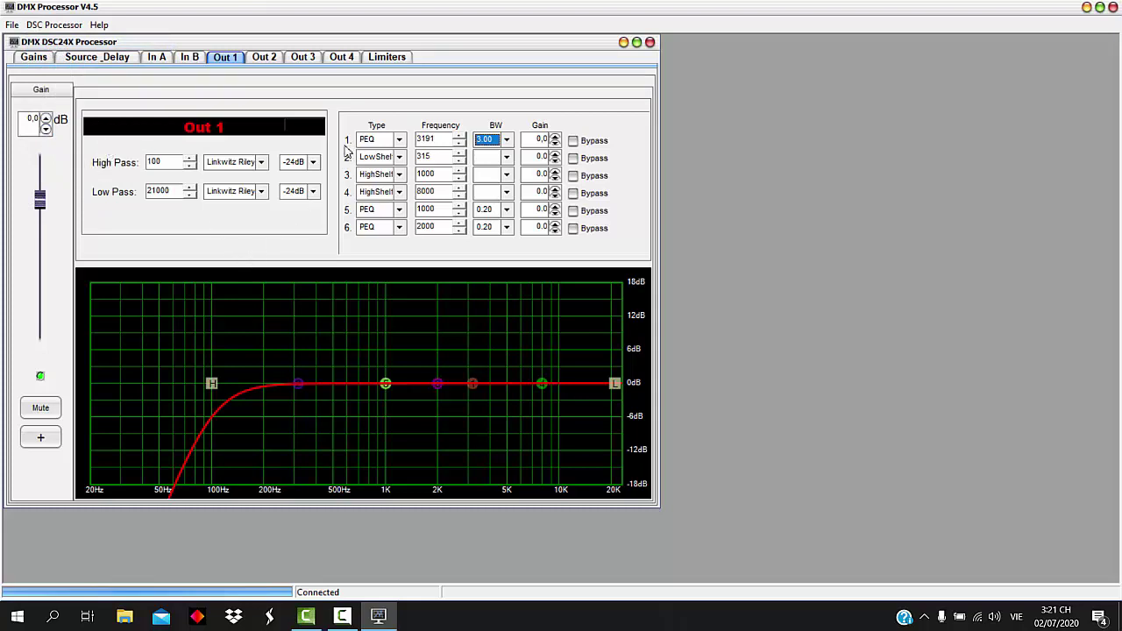
pyautogui.click(268, 57)
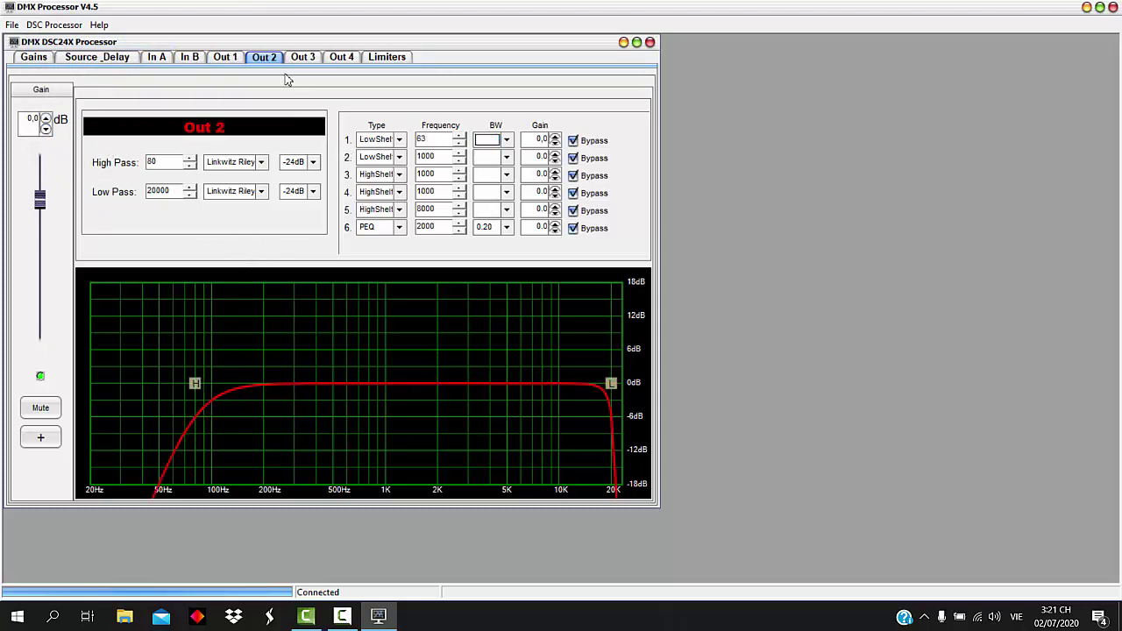
pyautogui.click(12, 24)
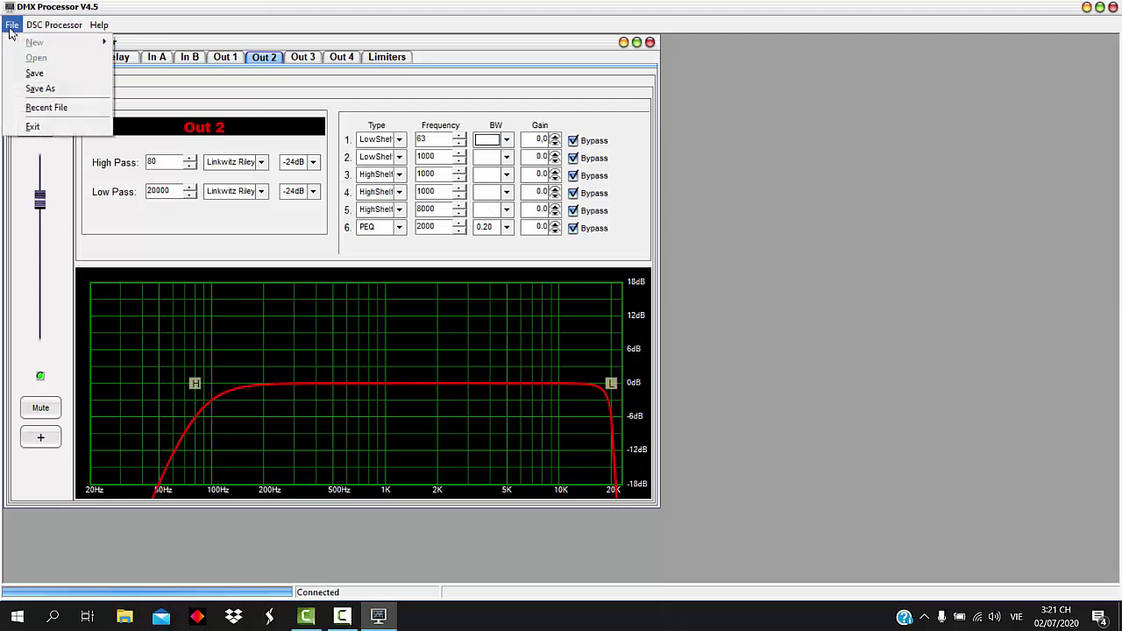
pyautogui.moveTo(35, 26)
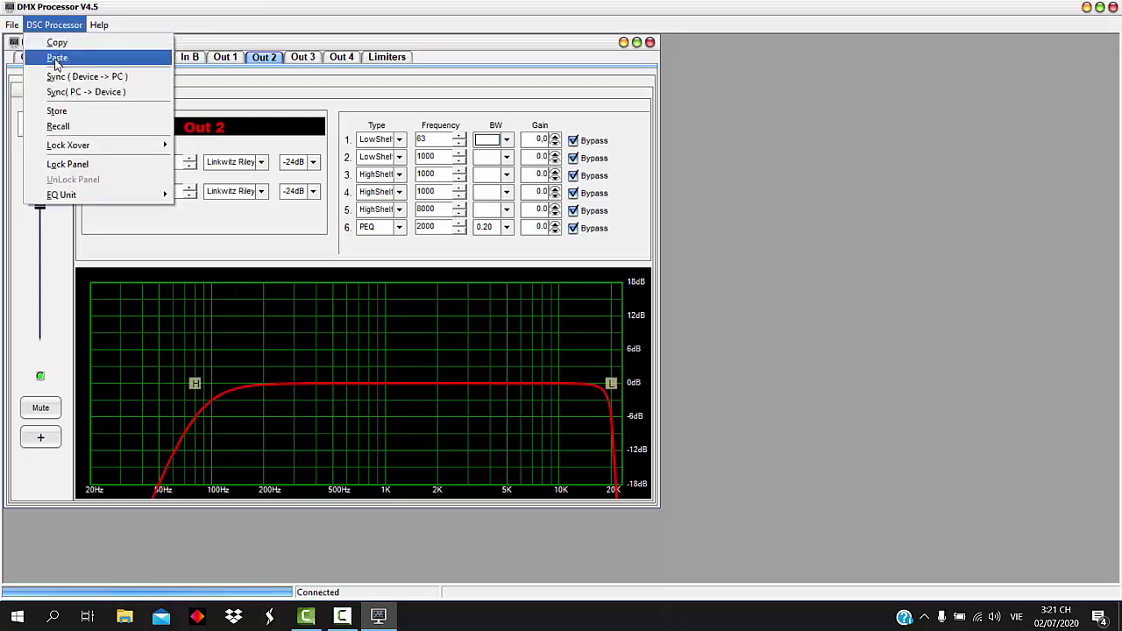
pyautogui.click(56, 58)
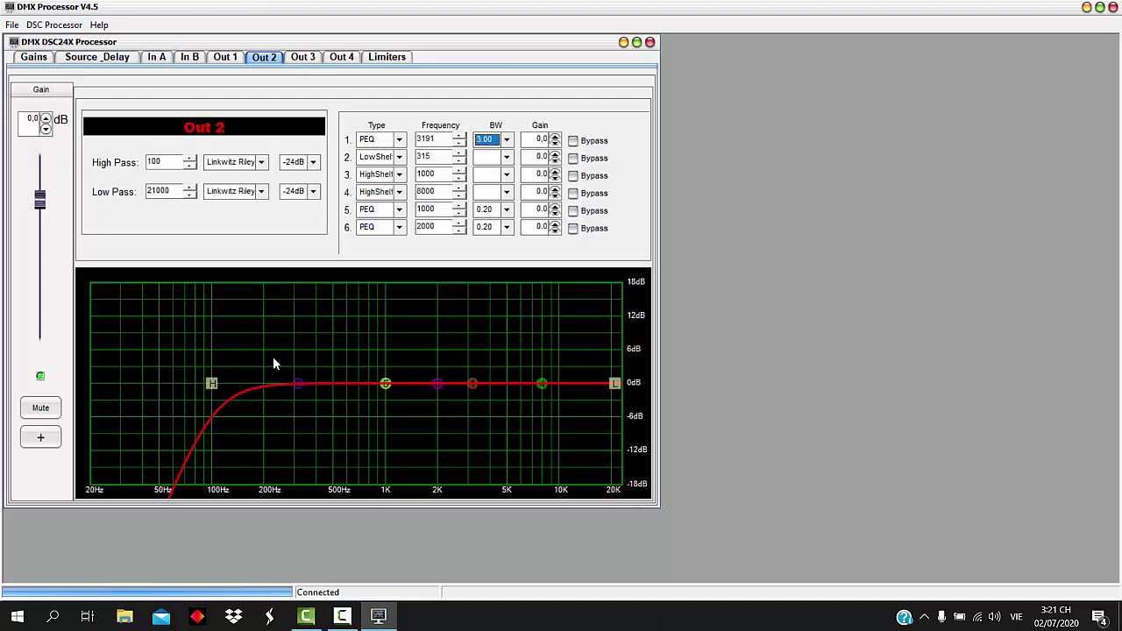
# Step: Lower Out 1's equalizer band 3 to about -5.5 dB at 1000 Hz, and compare its curve with Out 2's
pyautogui.click(225, 59)
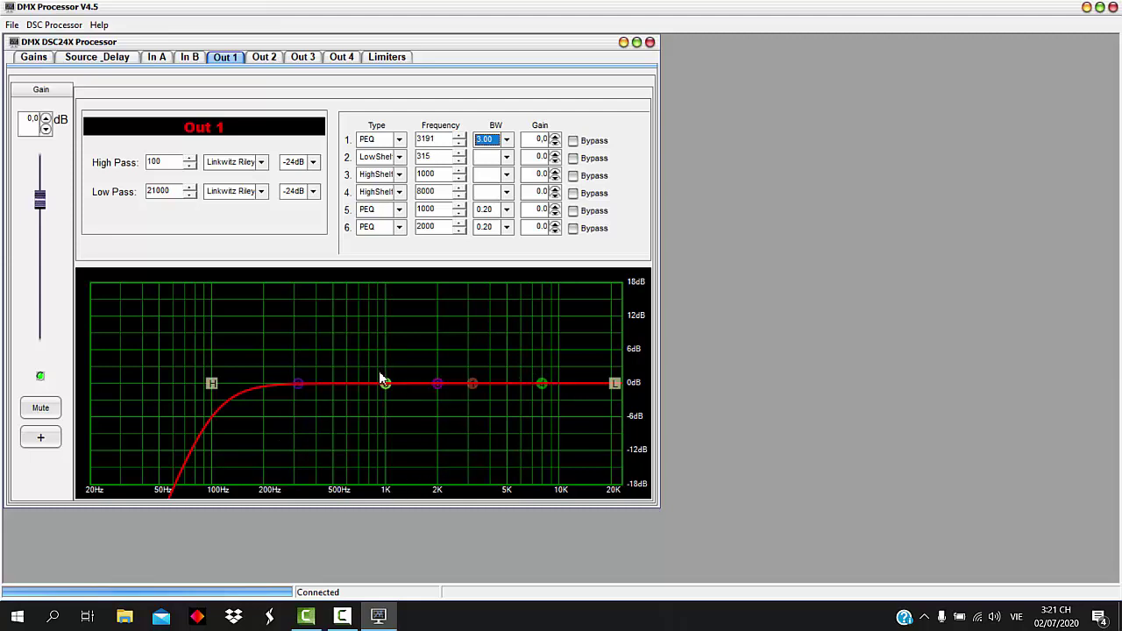
pyautogui.moveTo(381, 389); pyautogui.dragTo(384, 421)
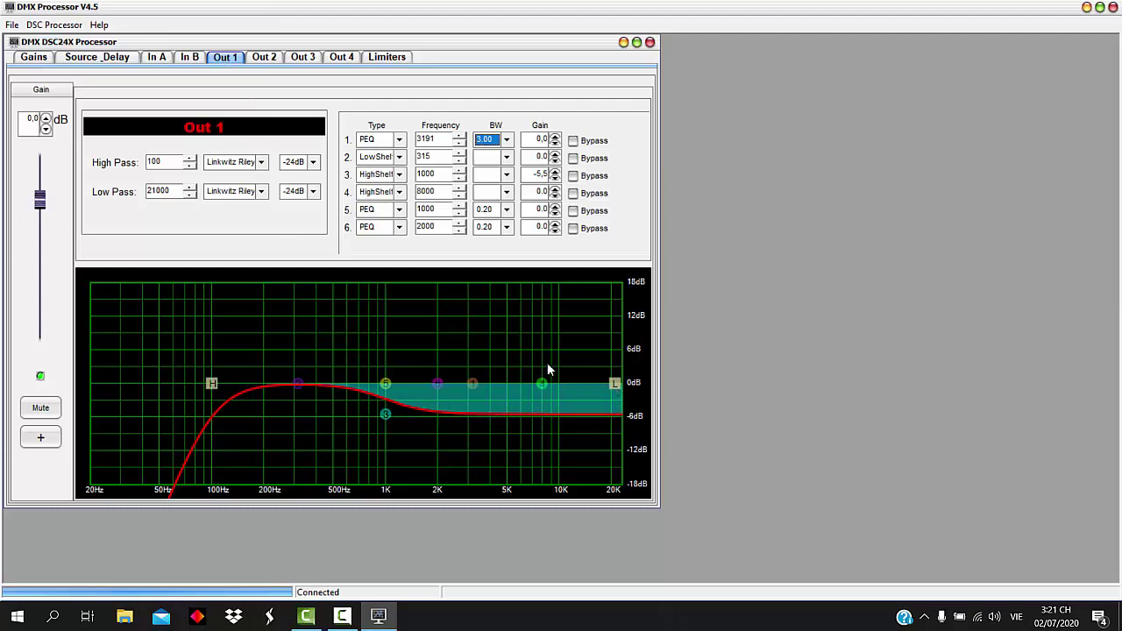
pyautogui.click(263, 57)
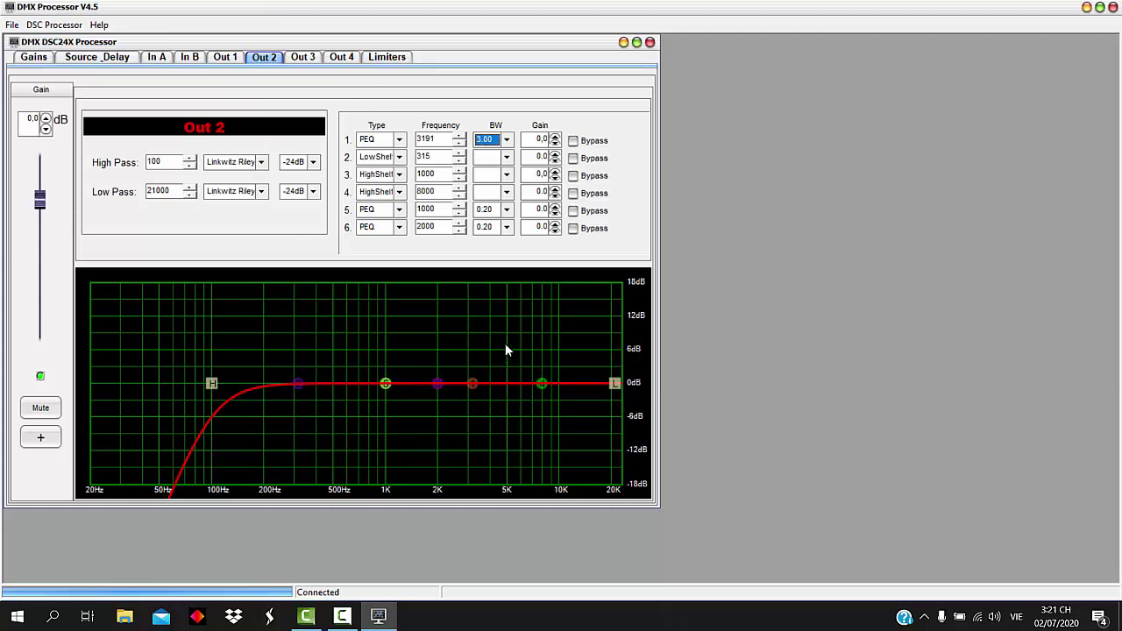
pyautogui.click(221, 60)
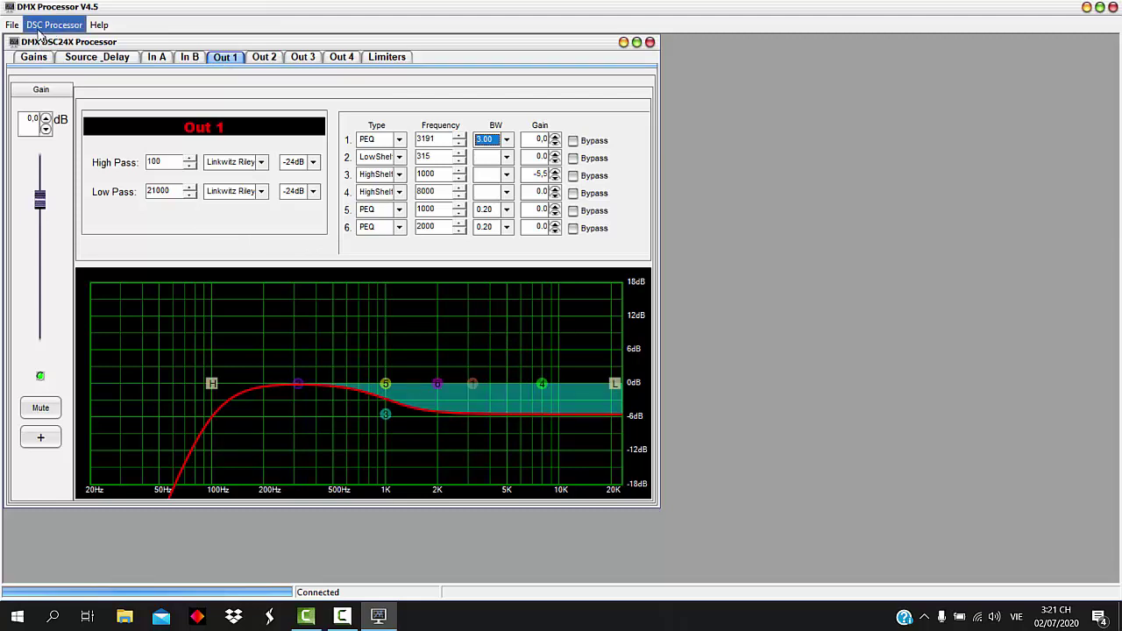
# Step: Copy Out 1's settings with the lowered band 3 onto Out 2, and compare the two outputs' curves
pyautogui.click(66, 31)
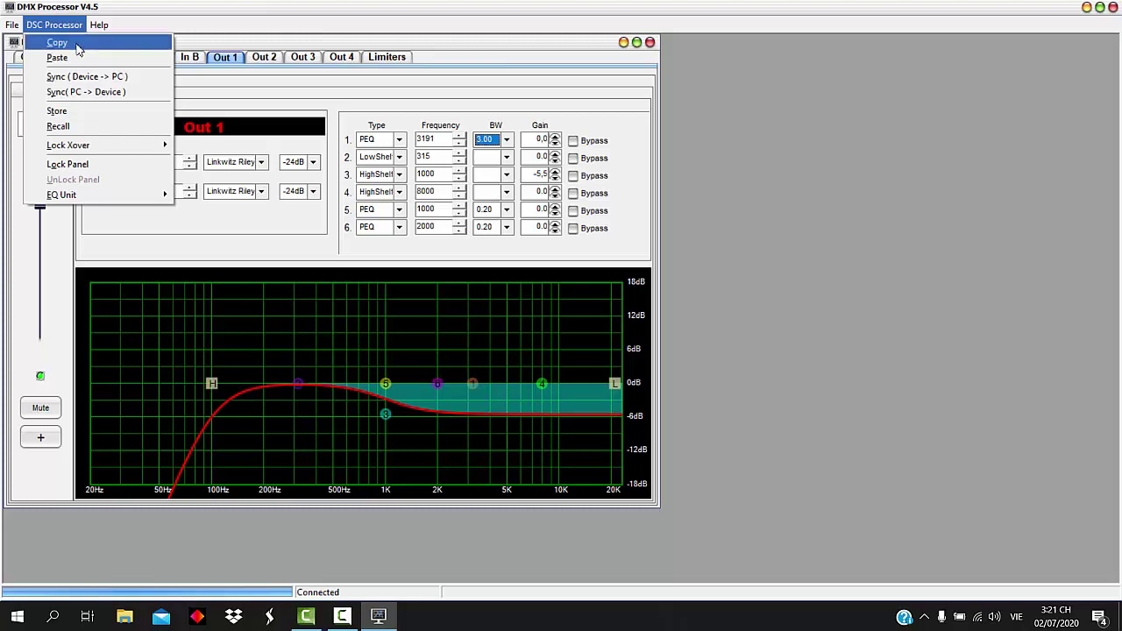
pyautogui.click(76, 45)
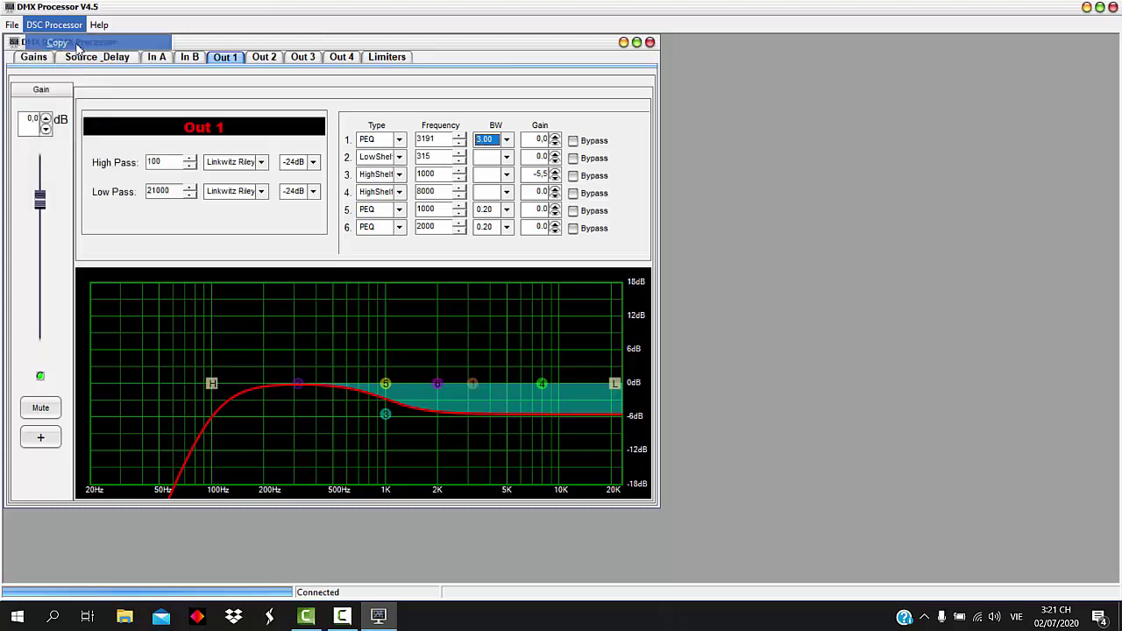
pyautogui.click(262, 58)
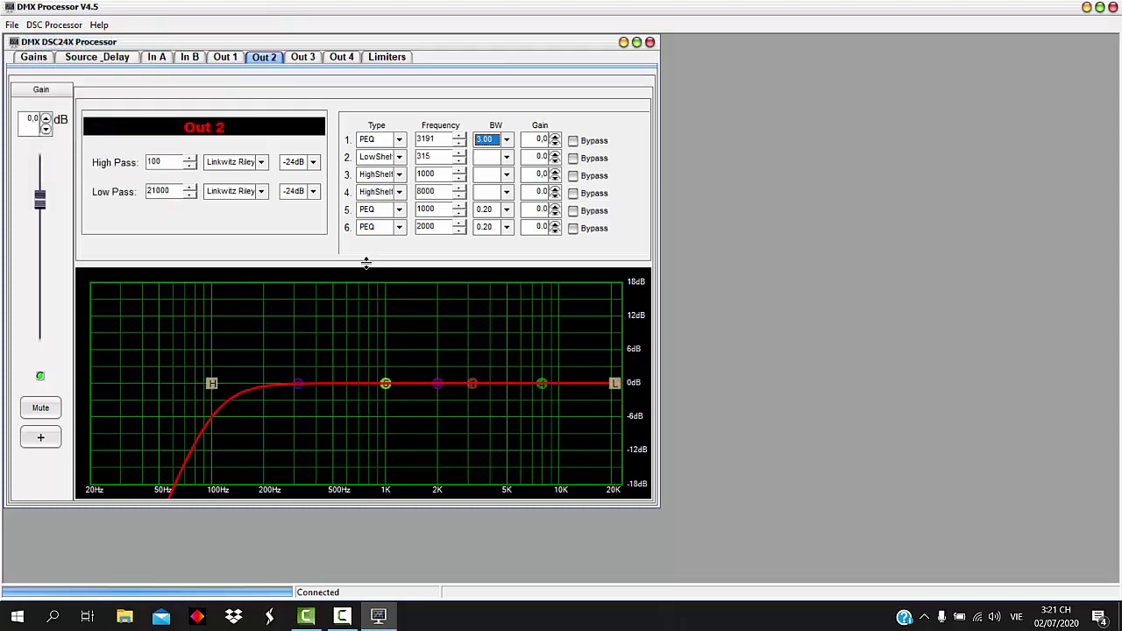
pyautogui.click(40, 29)
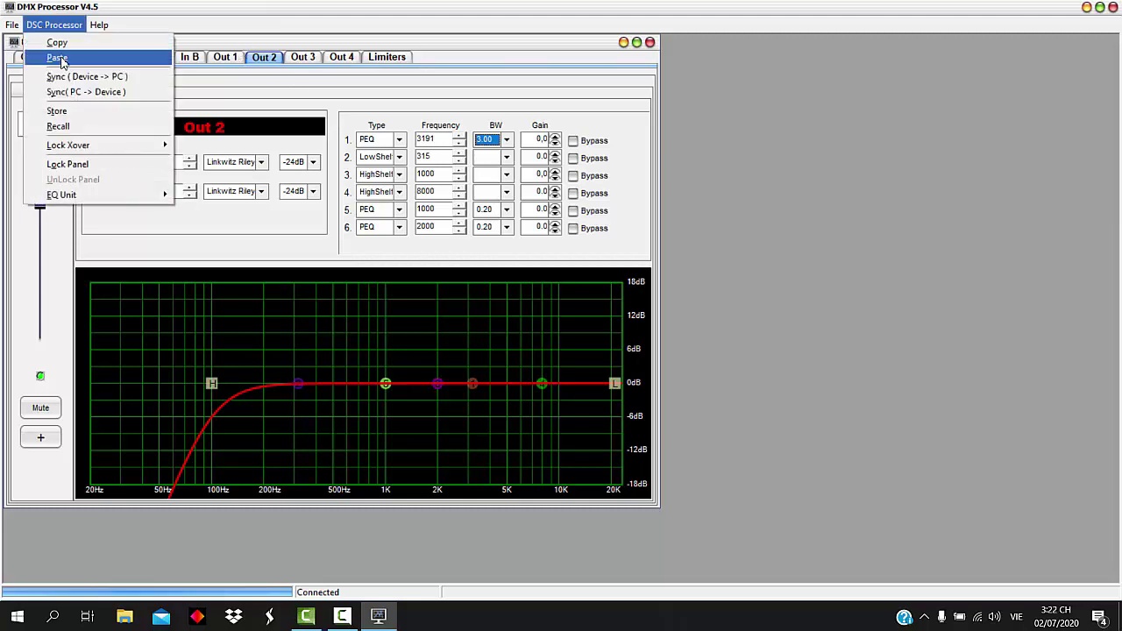
pyautogui.click(60, 58)
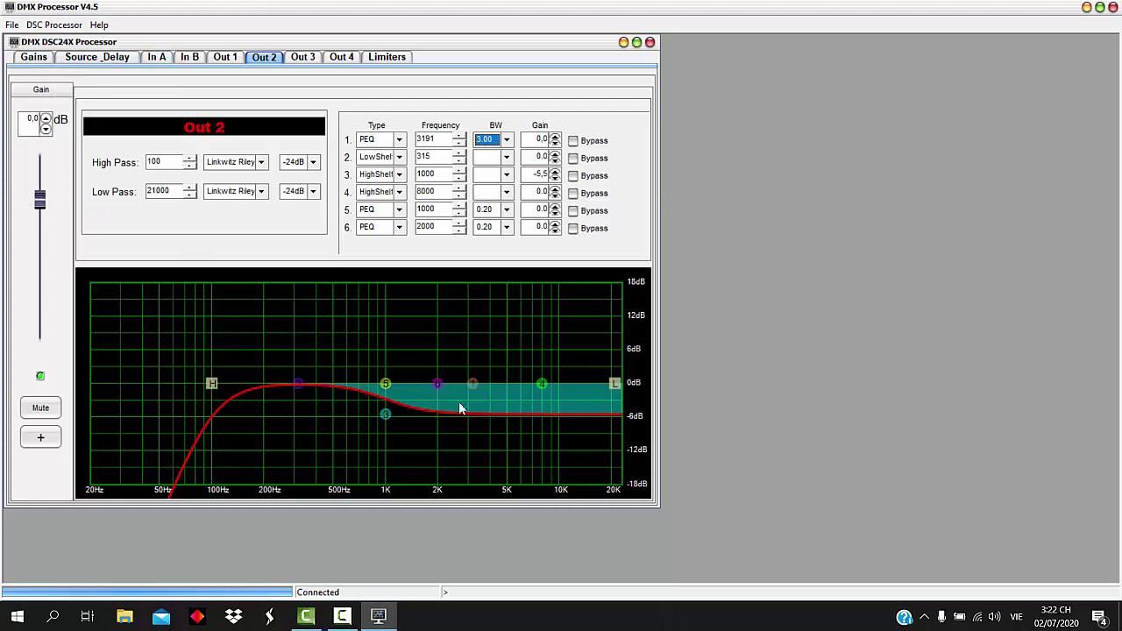
pyautogui.click(226, 59)
pyautogui.click(263, 60)
pyautogui.click(225, 60)
pyautogui.click(261, 59)
# Step: Move Out 1's equalizer band 6 to about 1986 Hz, and bring the gains of bands 3 and 6 to 0 dB
pyautogui.click(223, 59)
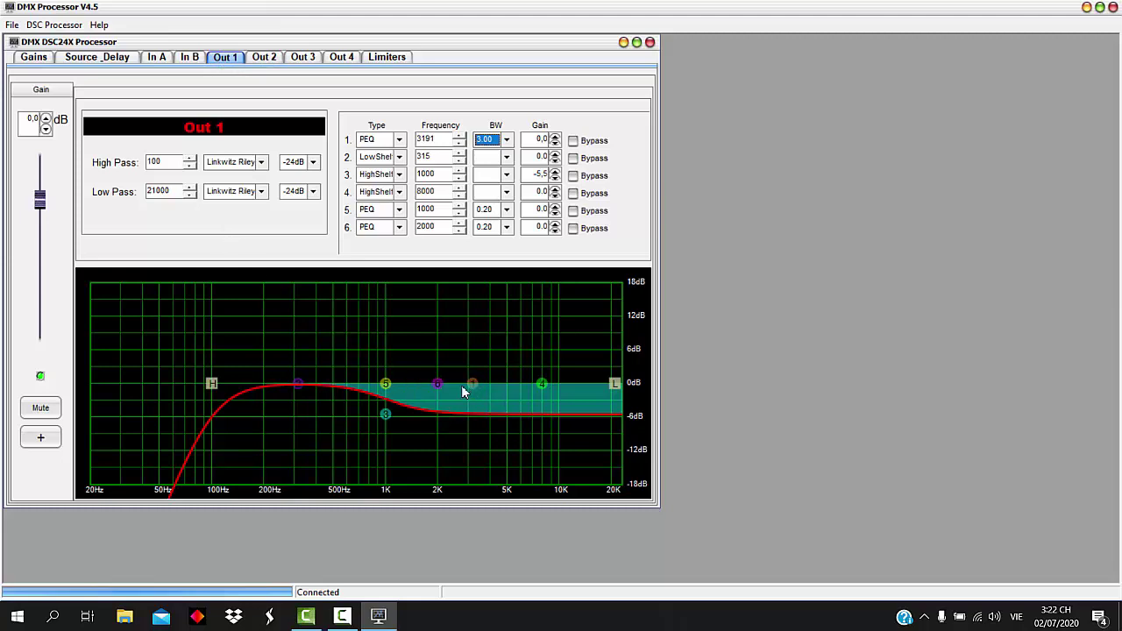
pyautogui.moveTo(435, 388); pyautogui.dragTo(438, 384)
pyautogui.click(554, 173)
pyautogui.click(554, 173)
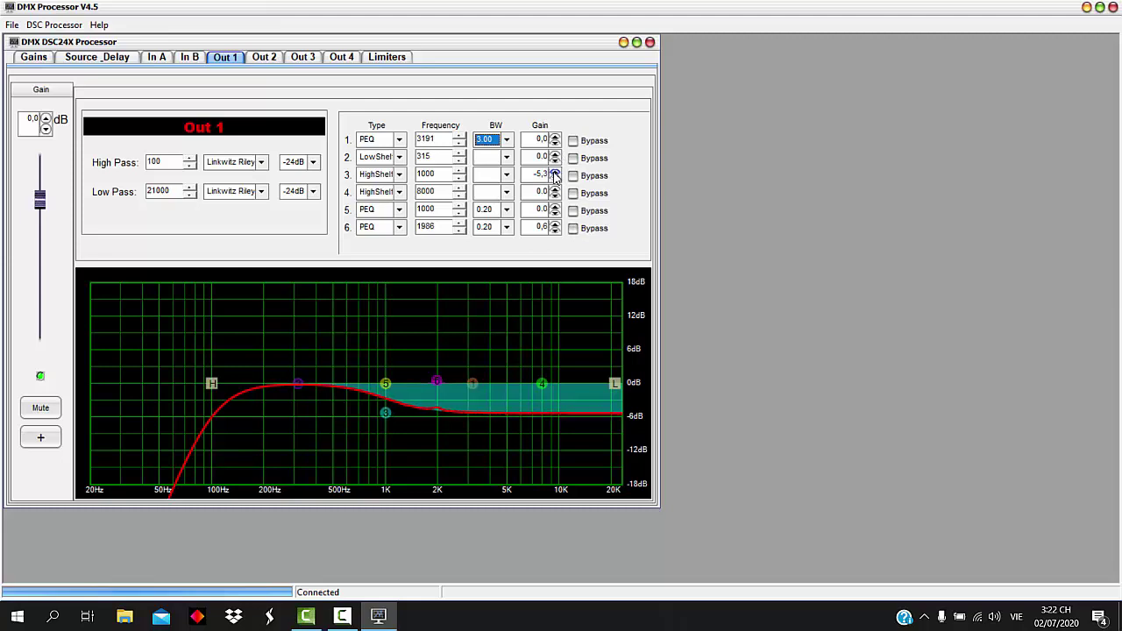
pyautogui.click(554, 172)
pyautogui.click(554, 172)
pyautogui.click(554, 172)
pyautogui.click(554, 172)
pyautogui.click(554, 172)
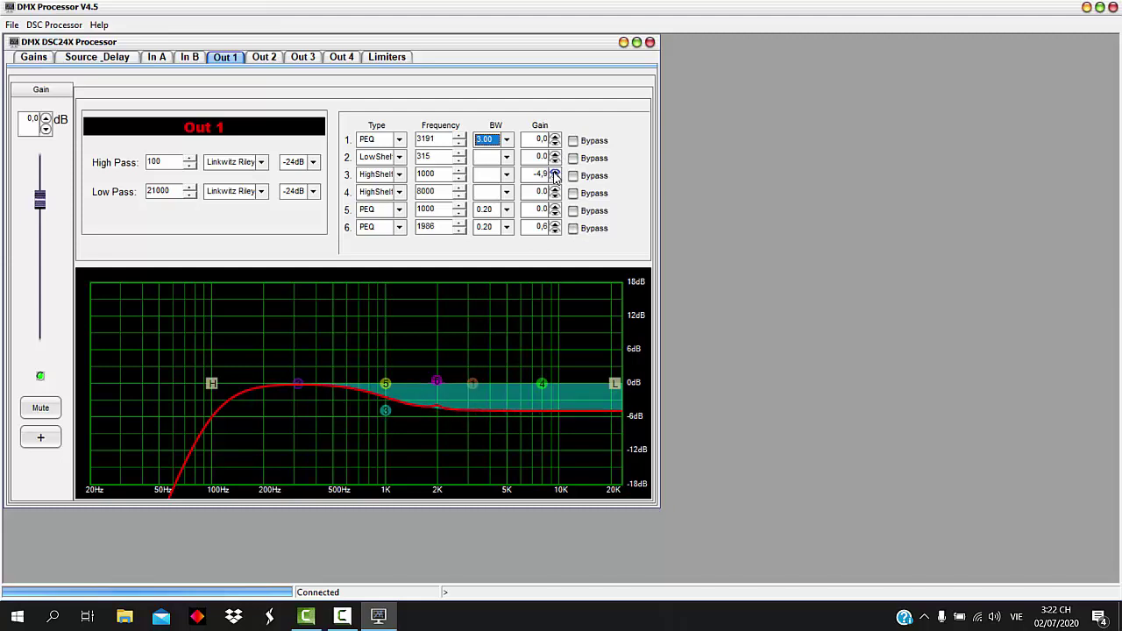
pyautogui.click(554, 171)
pyautogui.click(554, 172)
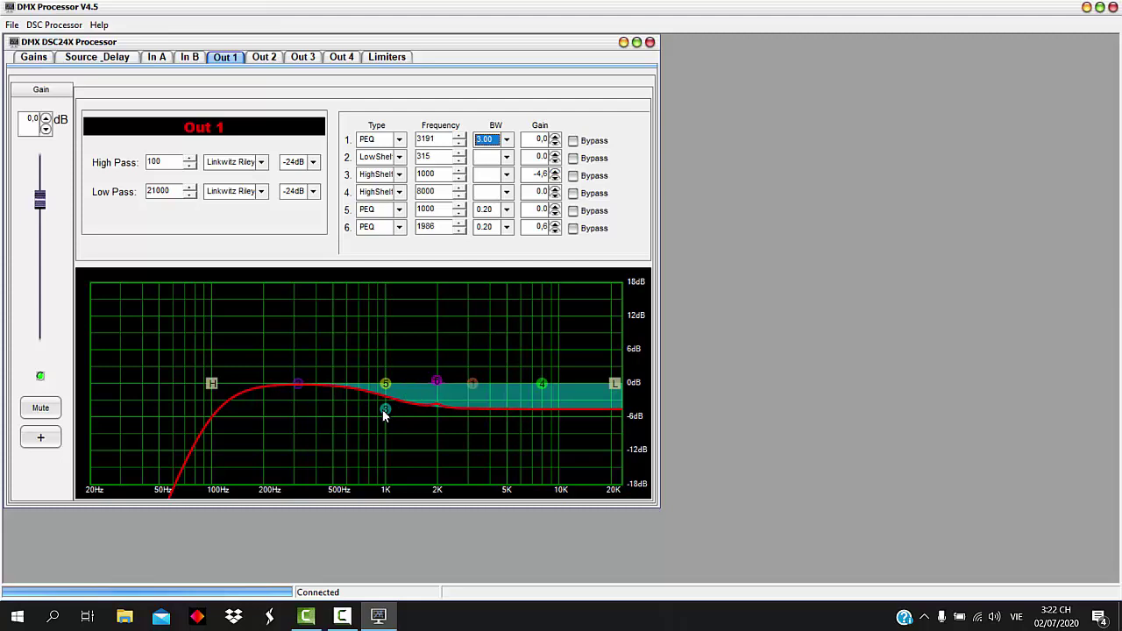
pyautogui.moveTo(383, 415); pyautogui.dragTo(386, 390)
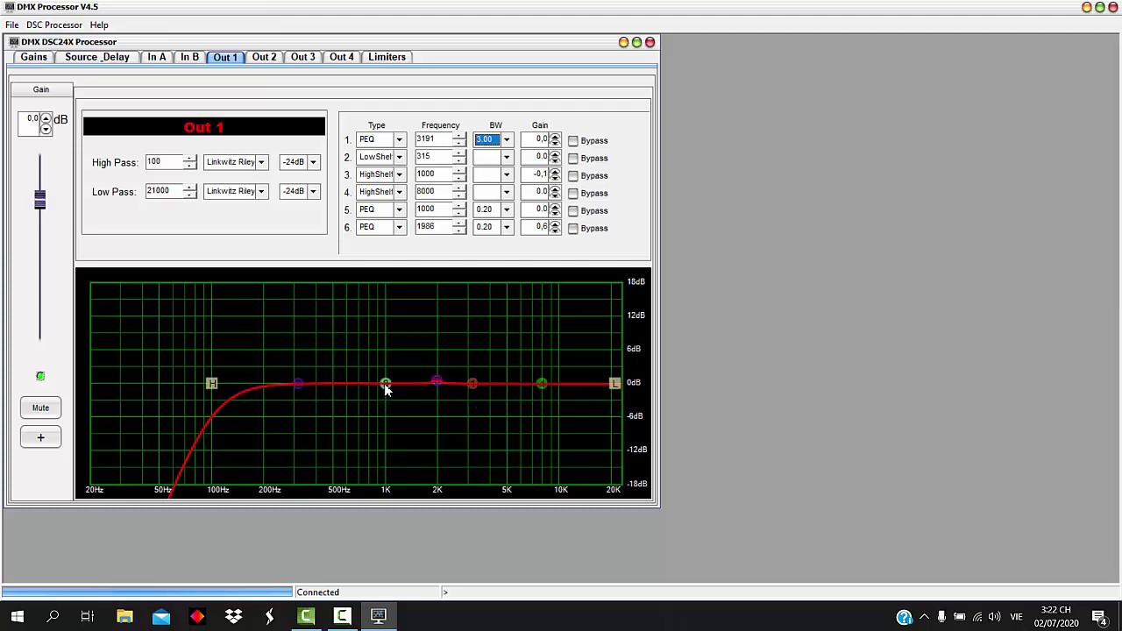
pyautogui.click(554, 173)
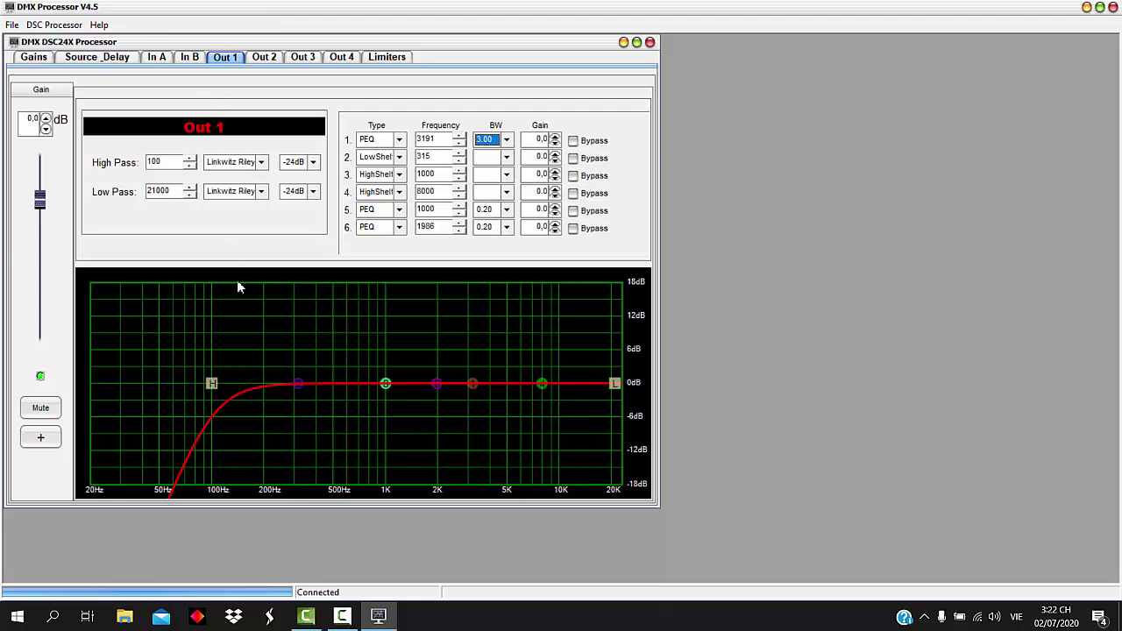
# Step: Copy Out 1's flattened equalizer settings and paste them onto Out 2
pyautogui.click(33, 26)
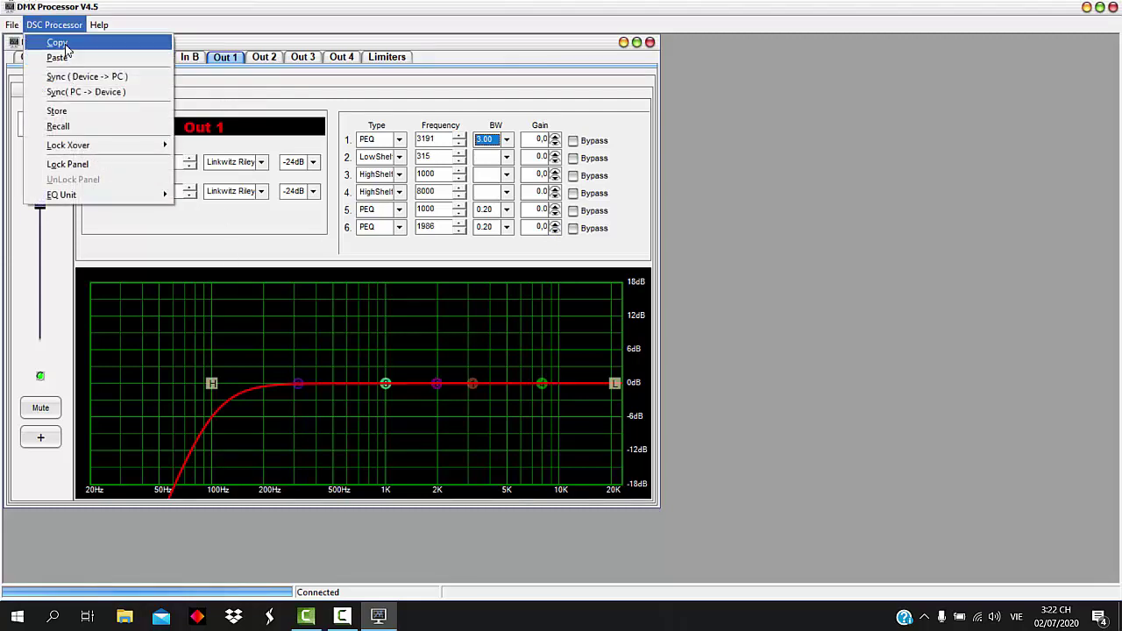
pyautogui.click(60, 44)
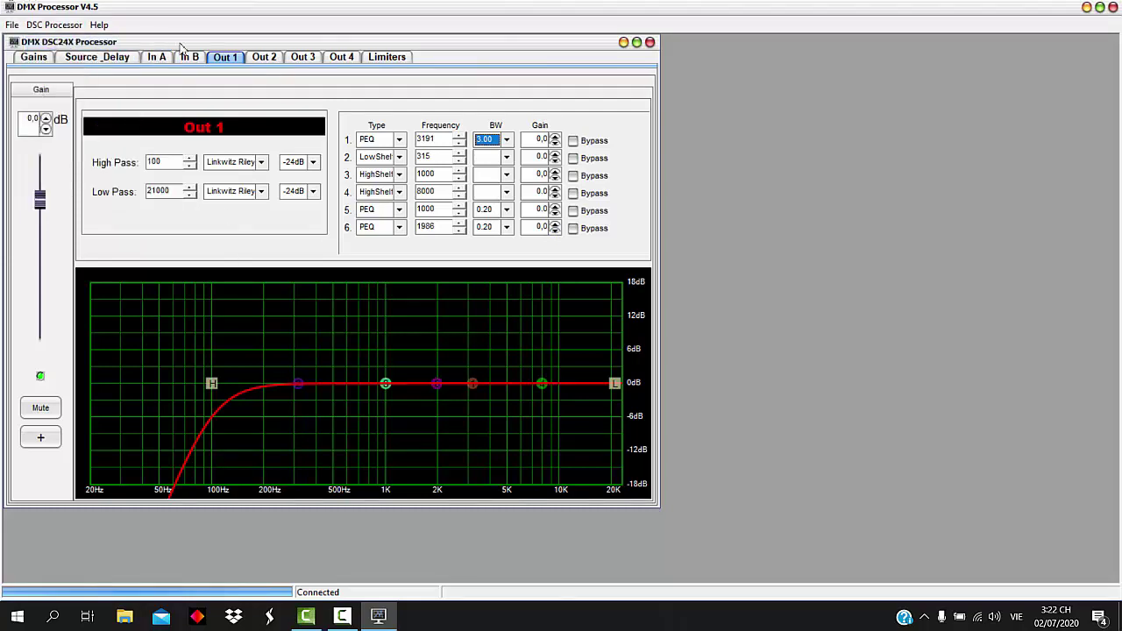
pyautogui.click(264, 57)
pyautogui.click(53, 25)
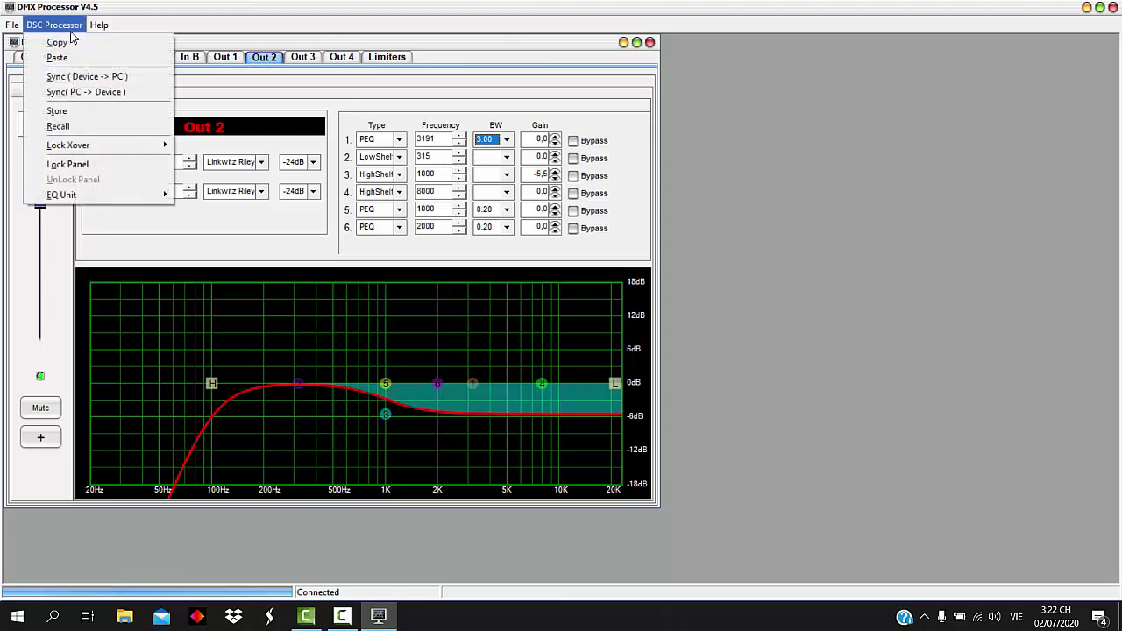
pyautogui.click(73, 55)
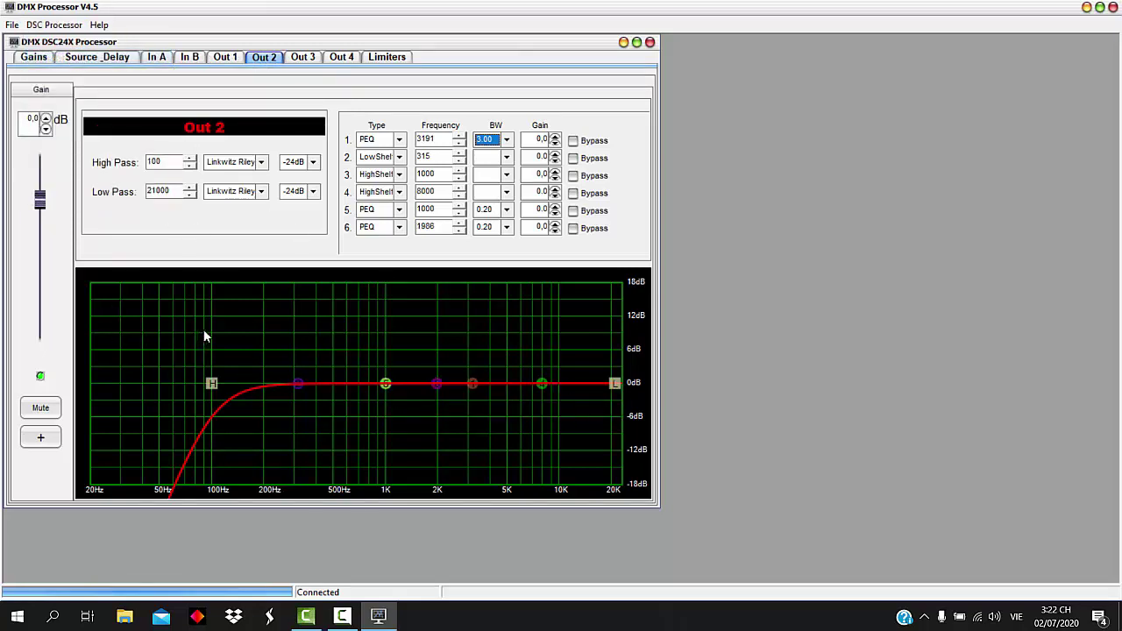
# Step: Set Out 3's low-pass filter to 100 Hz and its high-pass filter to 21 Hz
pyautogui.click(304, 57)
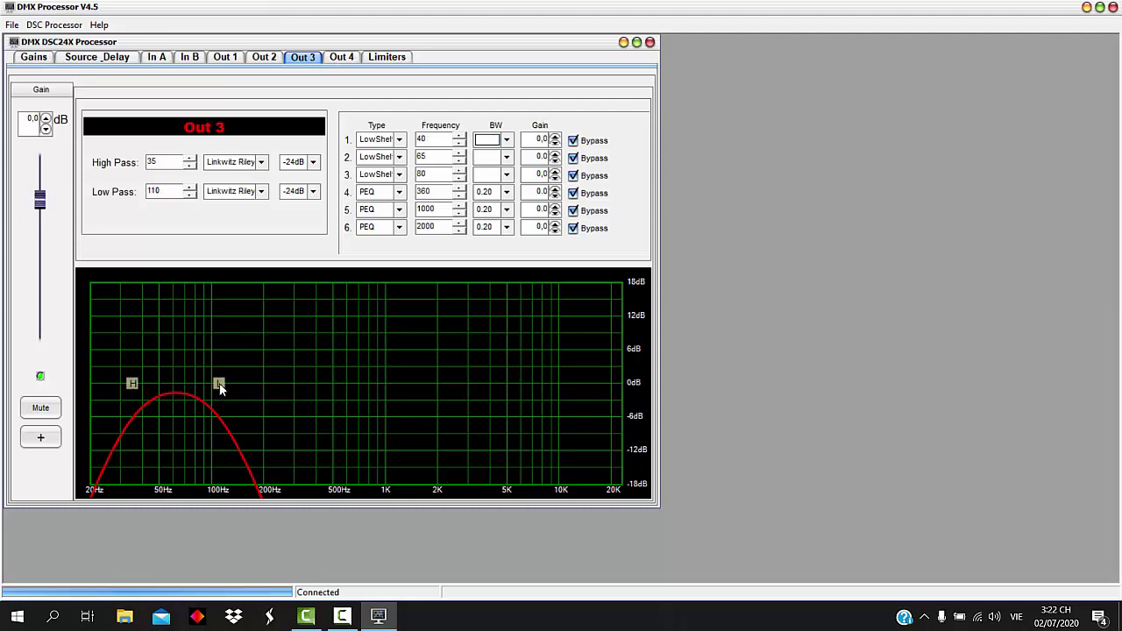
pyautogui.moveTo(219, 383); pyautogui.dragTo(213, 392)
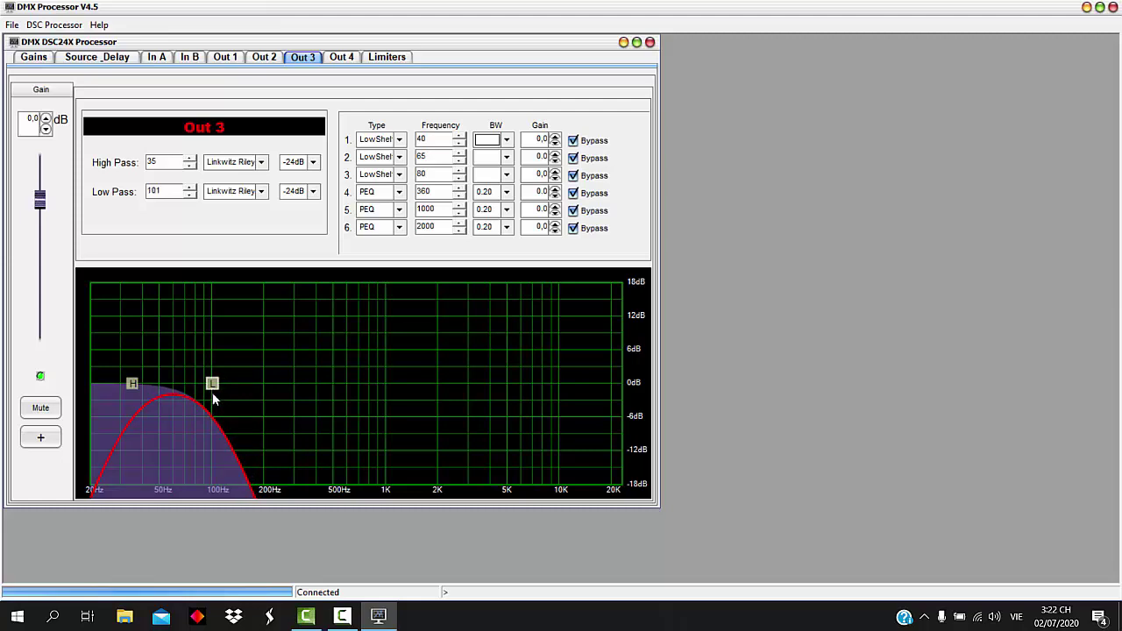
pyautogui.click(169, 190)
pyautogui.moveTo(124, 384); pyautogui.dragTo(93, 396)
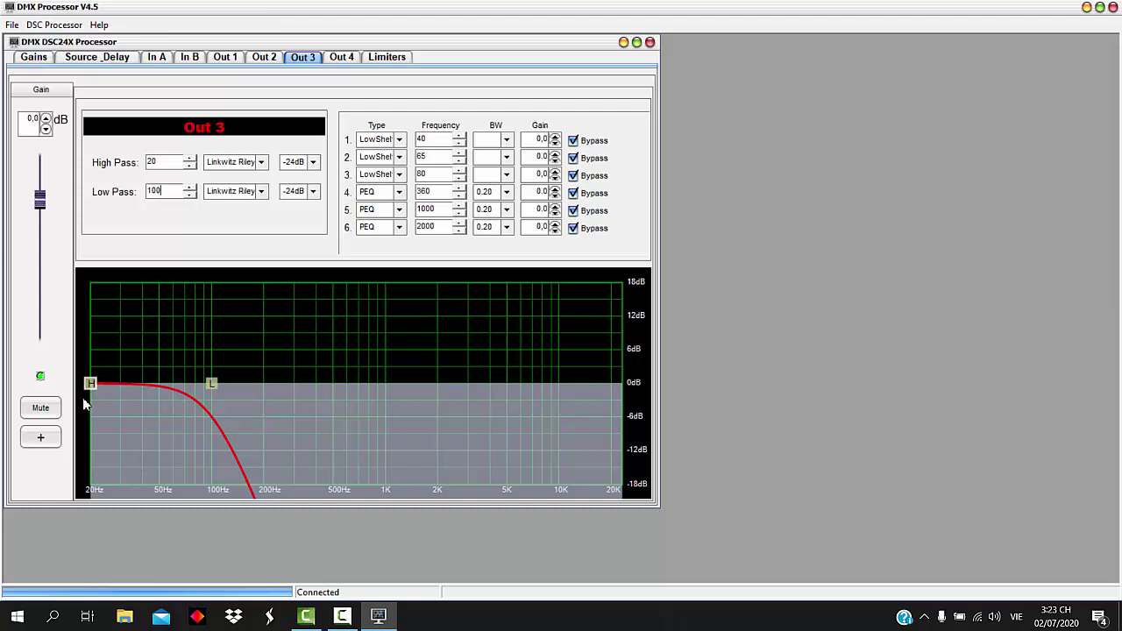
pyautogui.moveTo(90, 385); pyautogui.dragTo(95, 389)
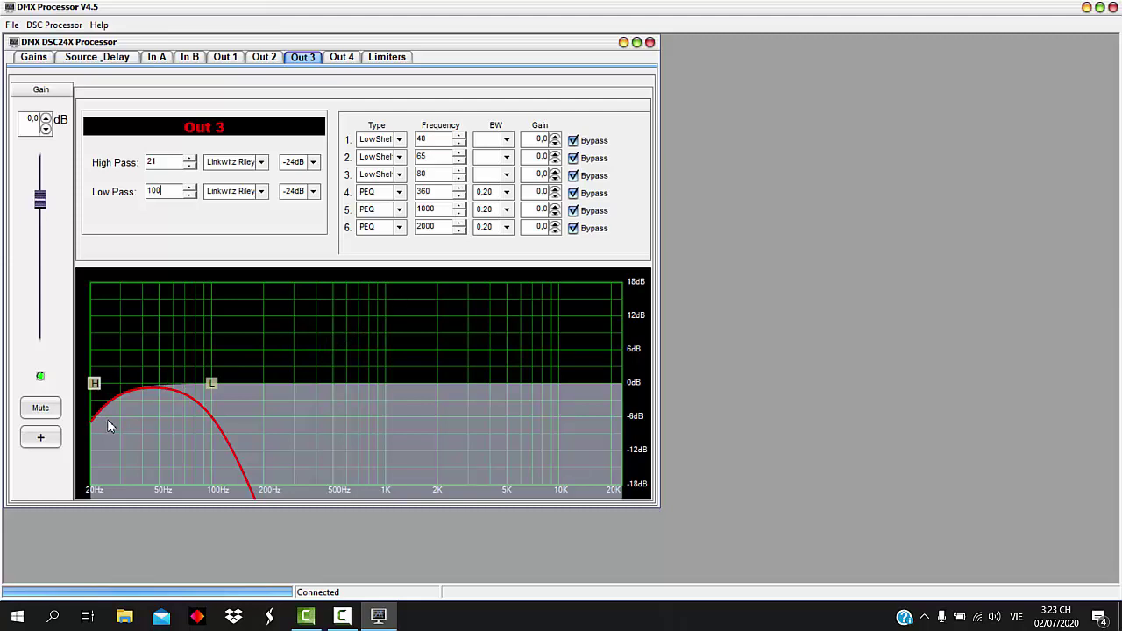
# Step: Try Bessel and Butterworth types on Out 3's crossover filters, return both to Linkwitz Riley, and view the high-pass slope options
pyautogui.click(261, 162)
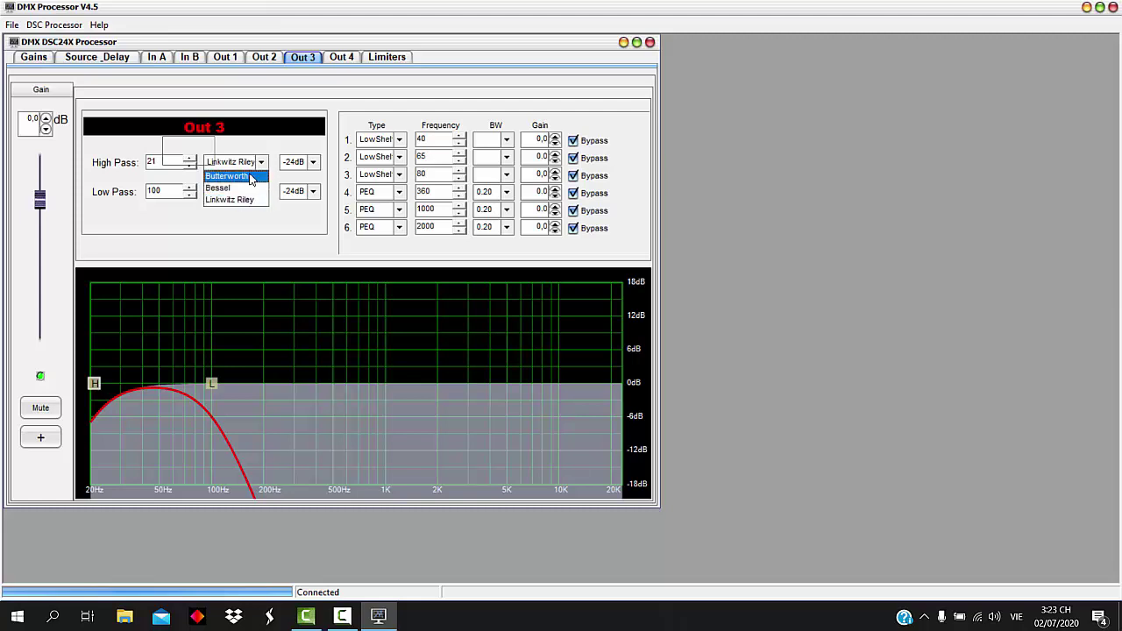
pyautogui.click(234, 190)
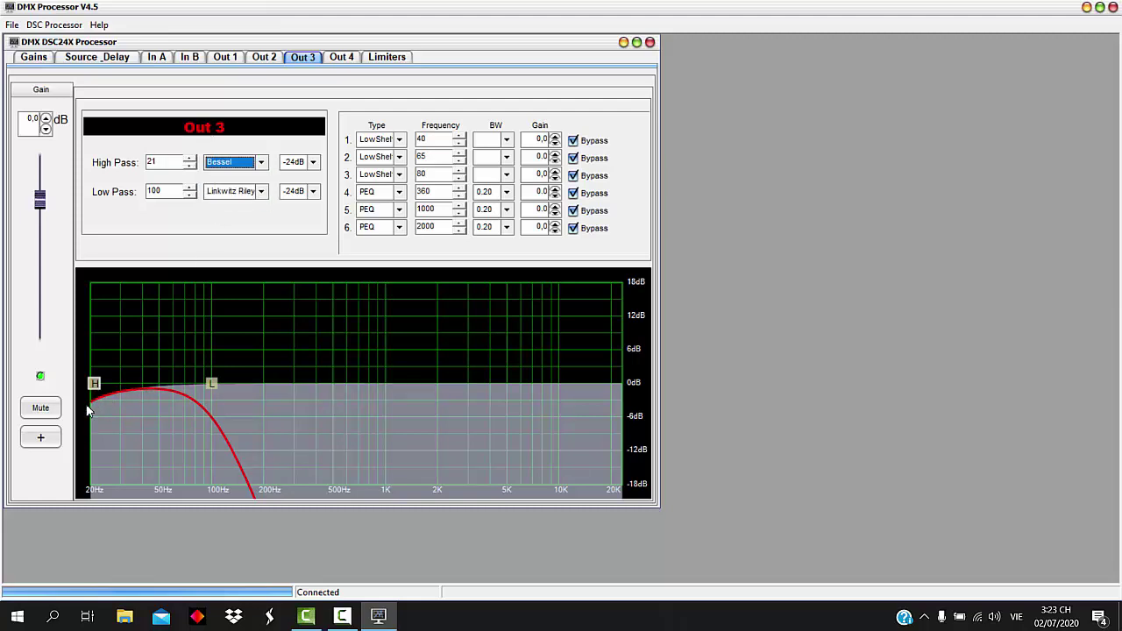
pyautogui.click(261, 192)
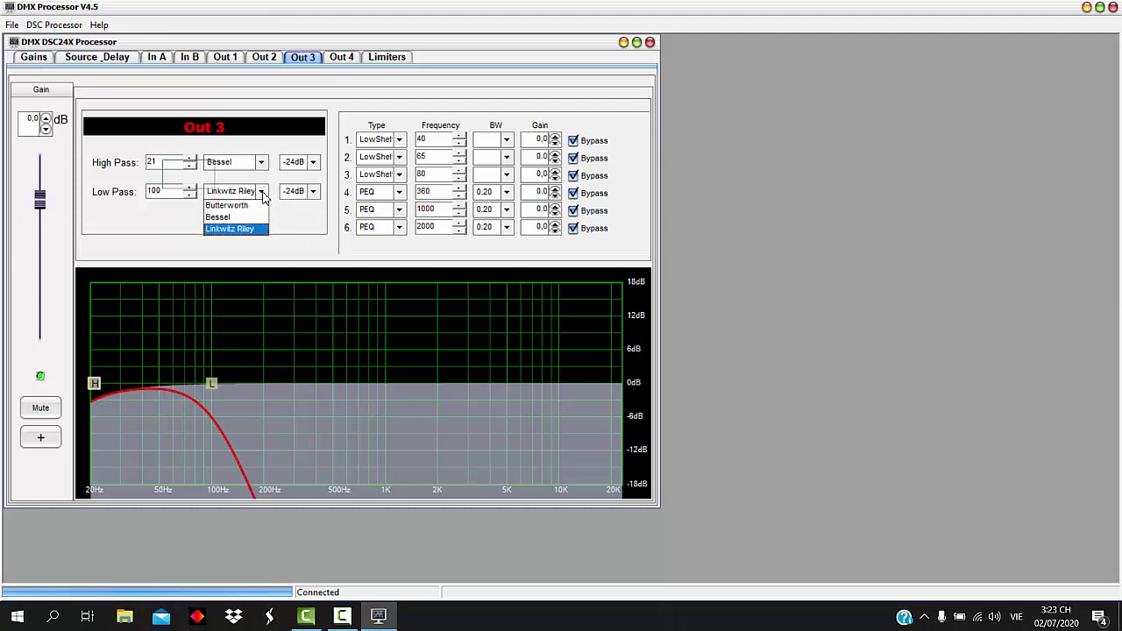
pyautogui.click(226, 205)
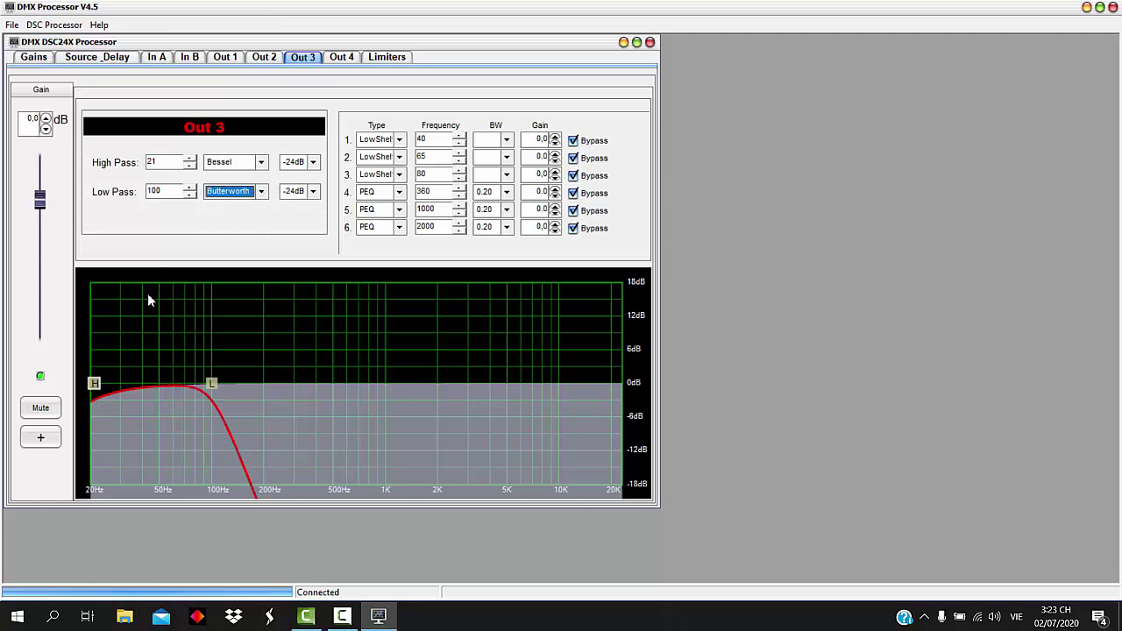
pyautogui.click(260, 191)
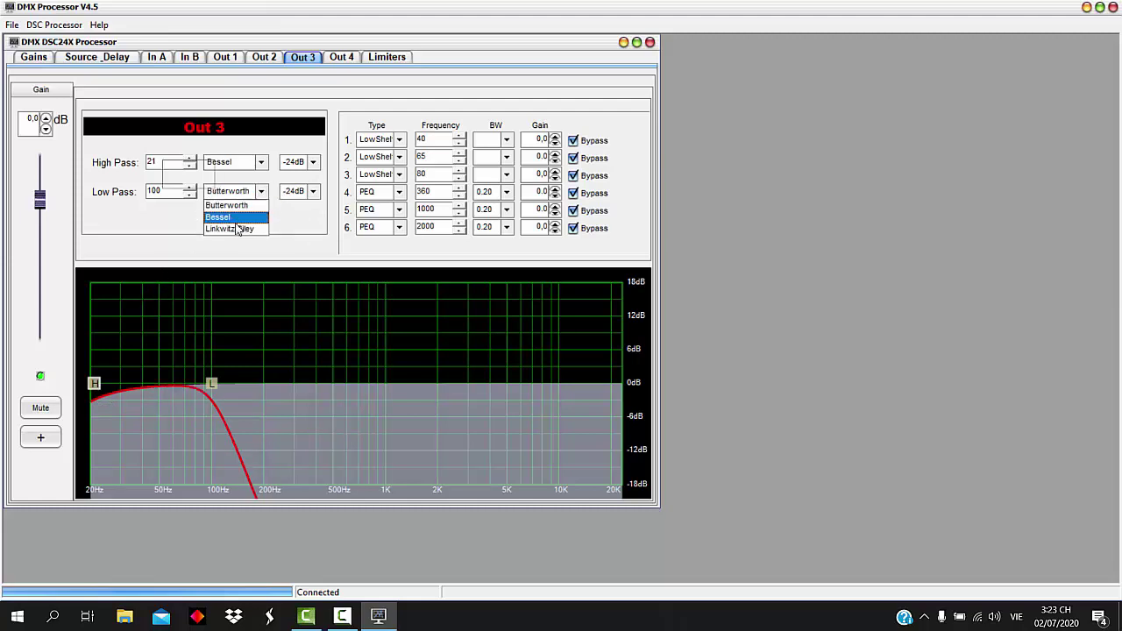
pyautogui.click(237, 229)
pyautogui.click(263, 162)
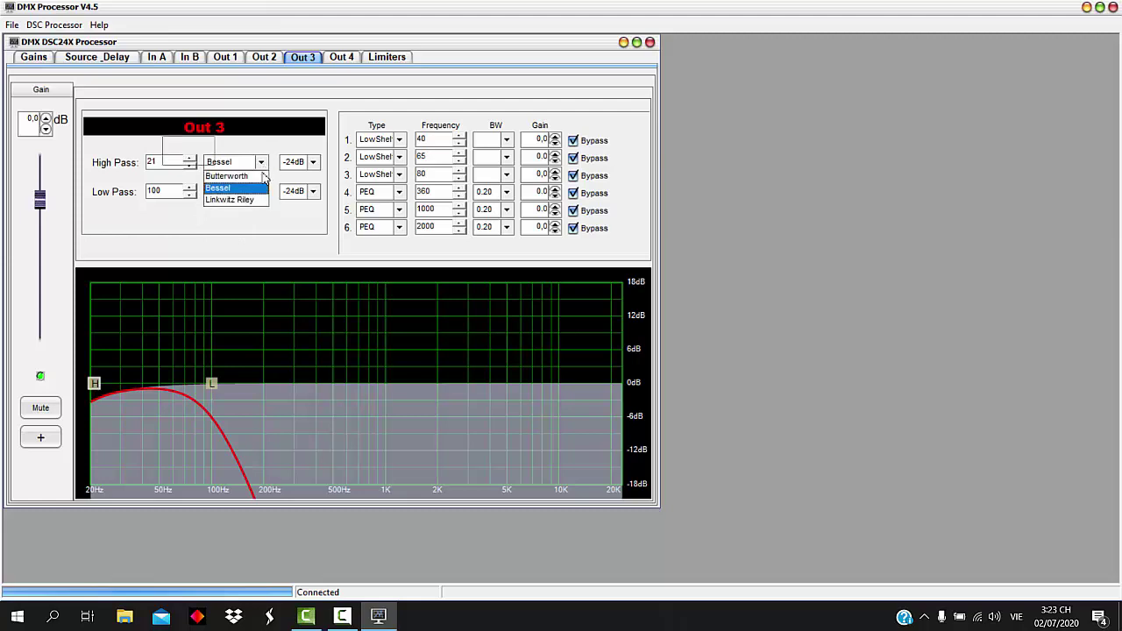
pyautogui.click(226, 176)
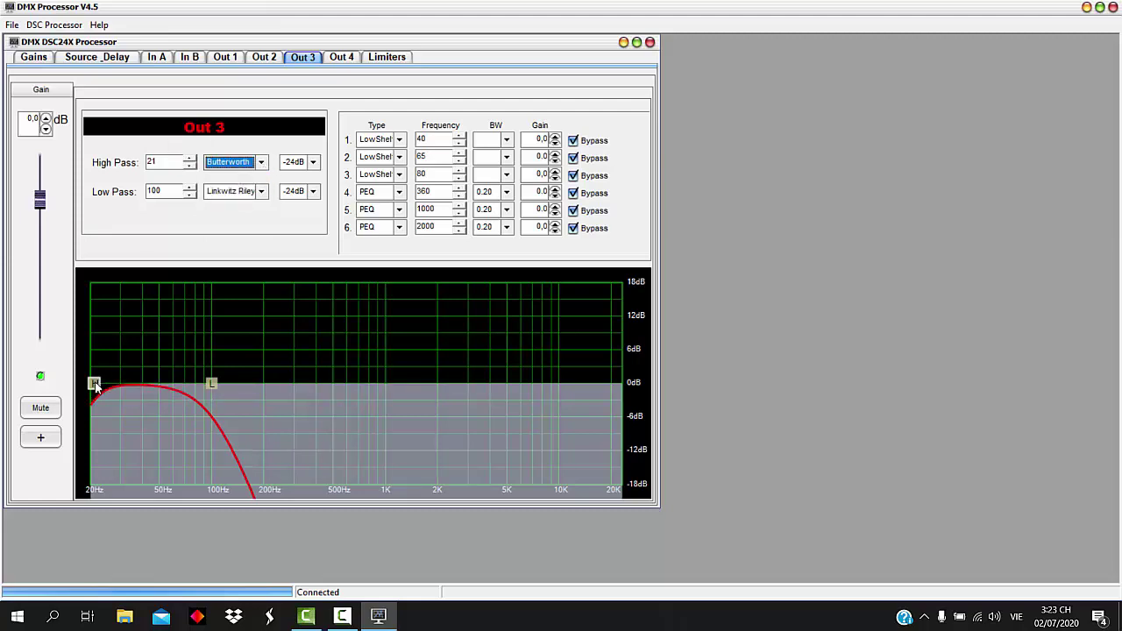
pyautogui.click(261, 163)
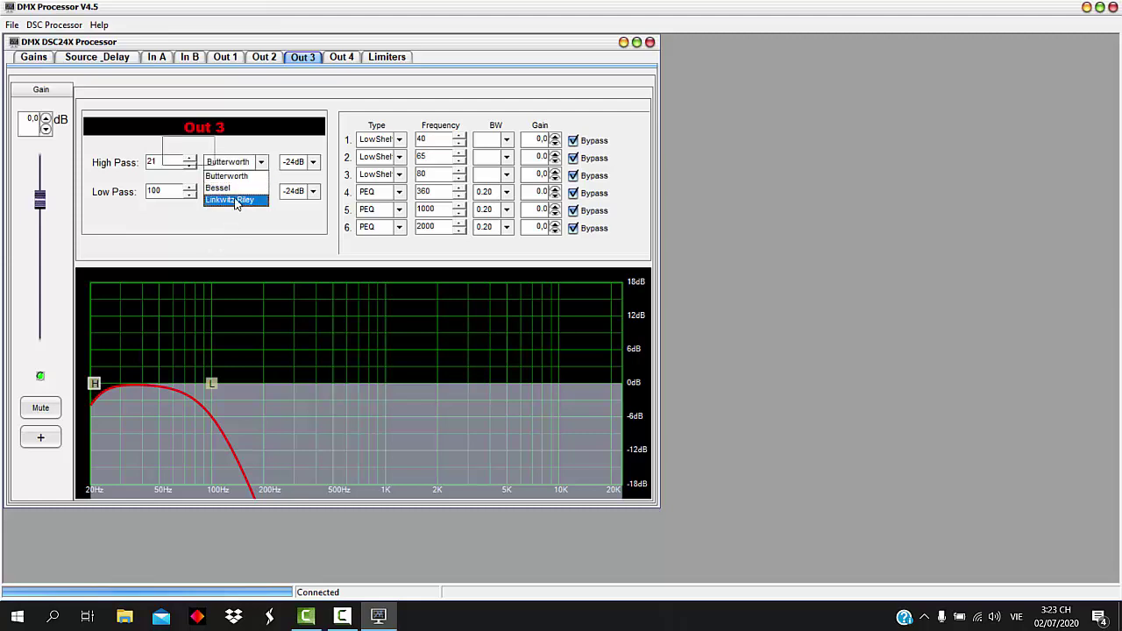
pyautogui.click(236, 203)
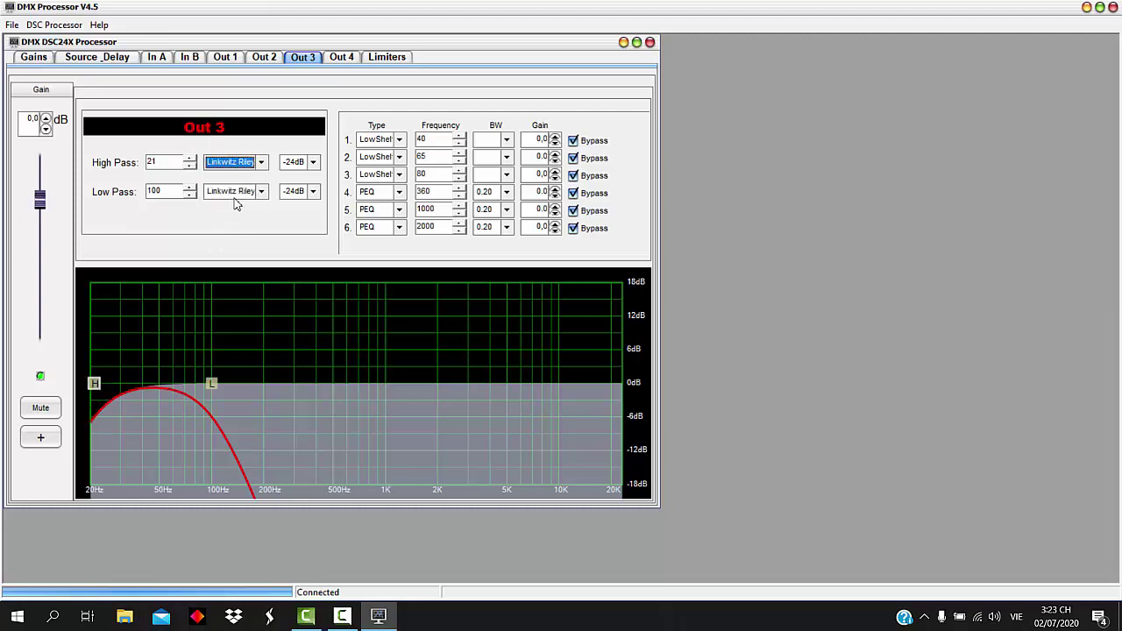
pyautogui.click(313, 162)
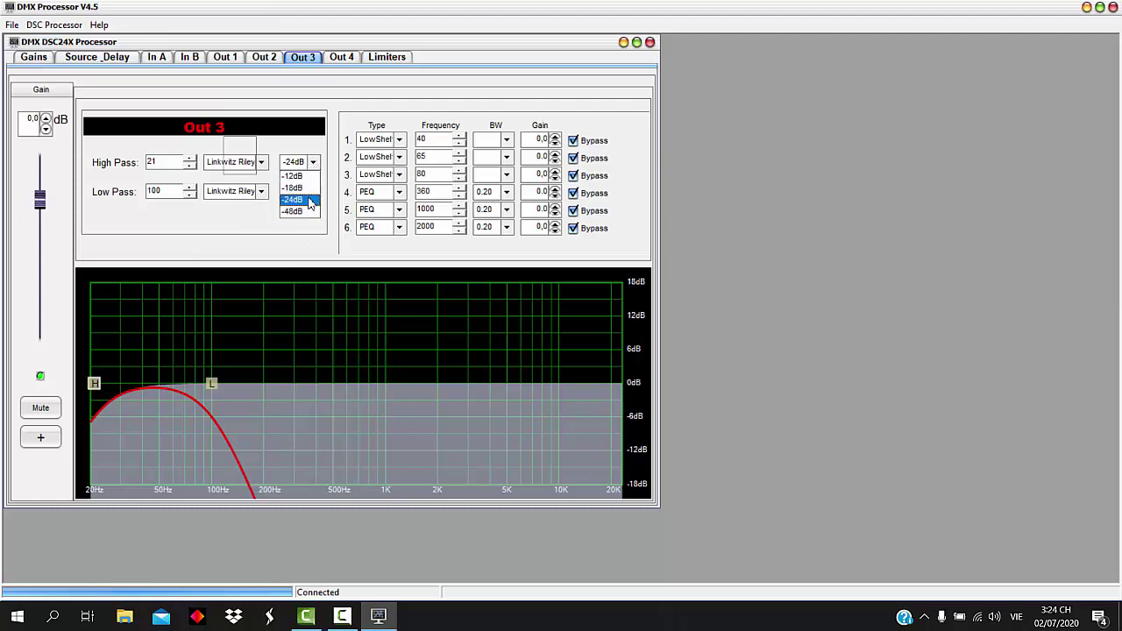
pyautogui.click(248, 234)
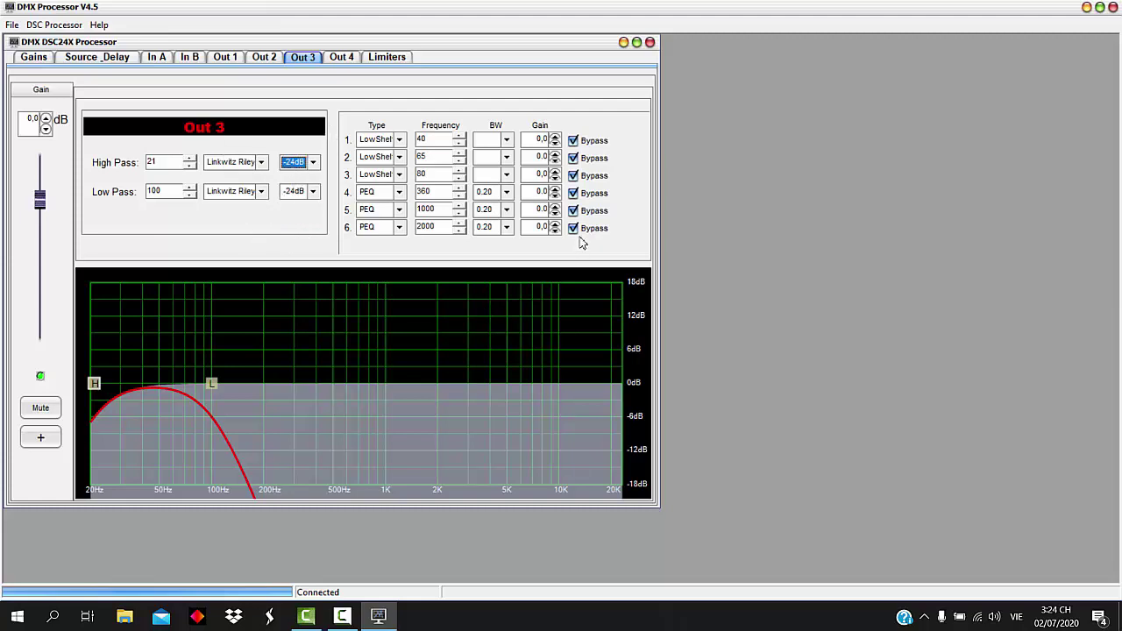
# Step: Turn off bypass for all six of Out 3's equalizer bands, and check Out 4's settings against Out 3's
pyautogui.click(573, 140)
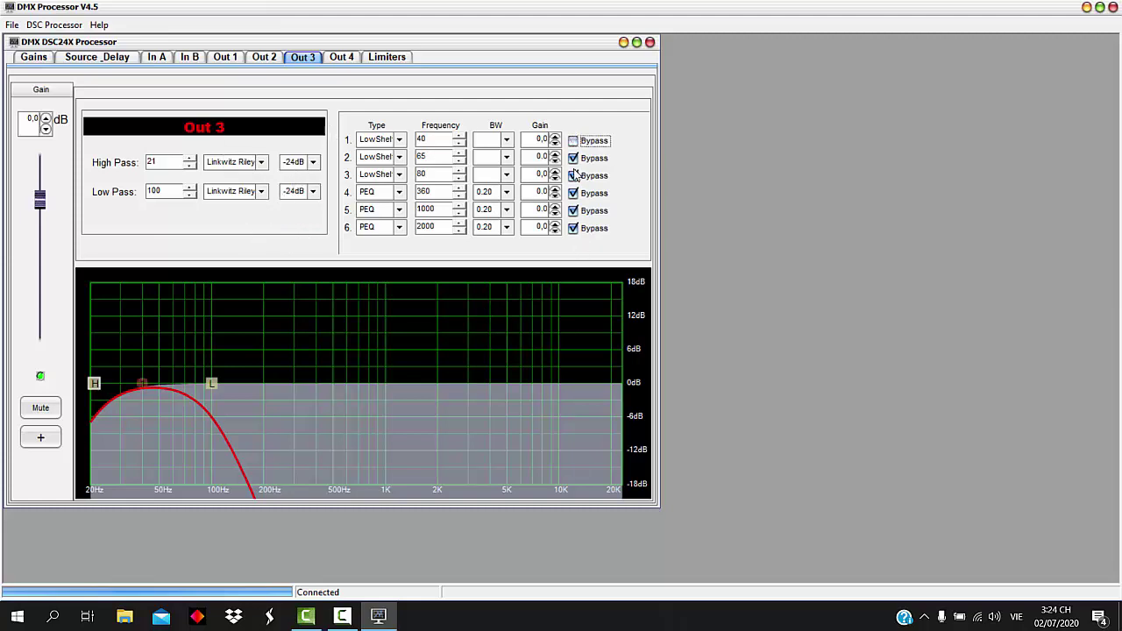
pyautogui.click(573, 157)
pyautogui.click(574, 175)
pyautogui.click(573, 193)
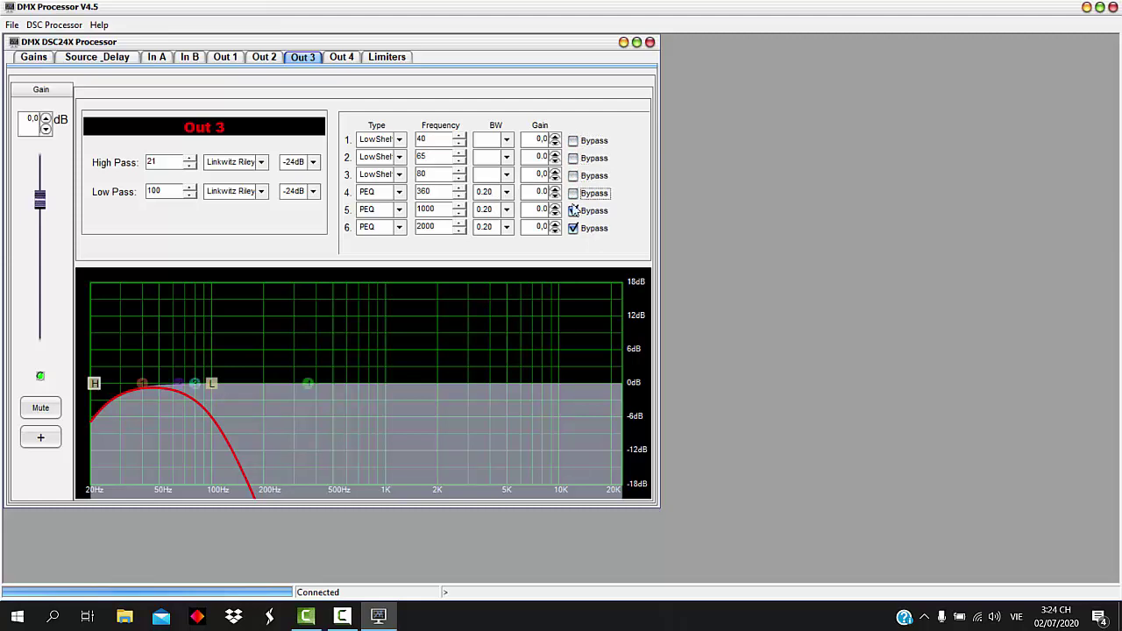
pyautogui.click(573, 210)
pyautogui.click(574, 228)
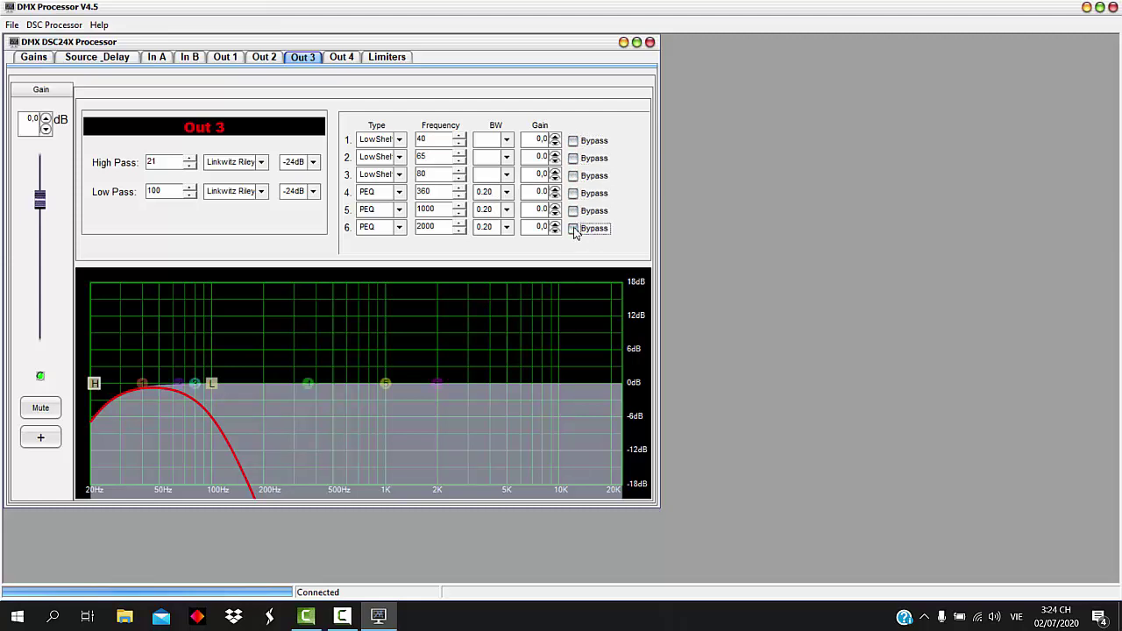
pyautogui.click(339, 60)
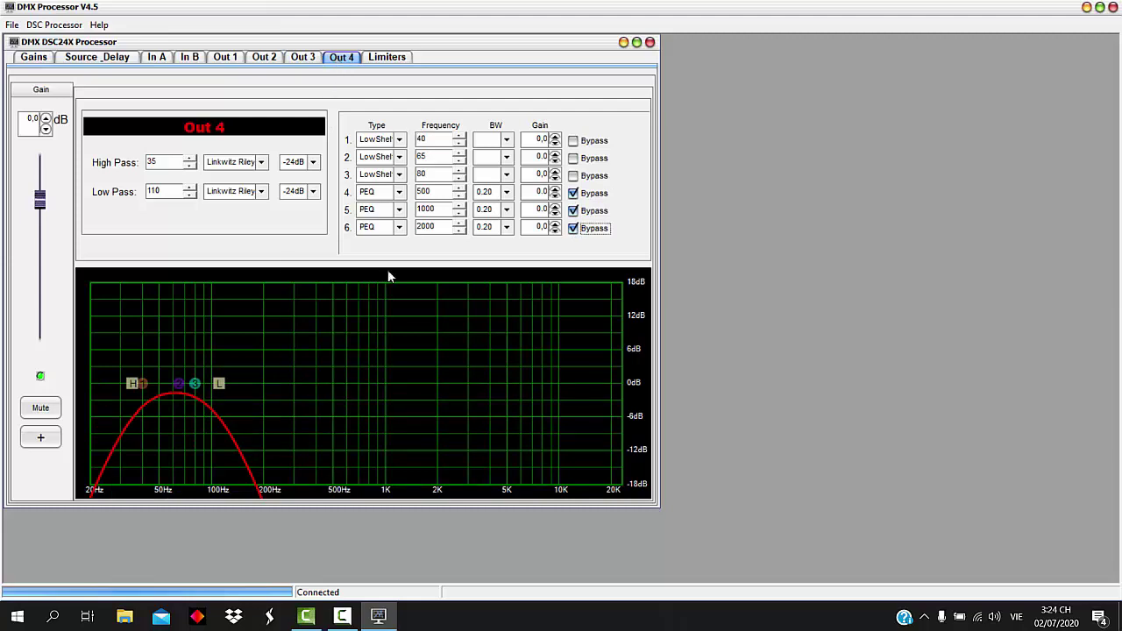
pyautogui.click(307, 58)
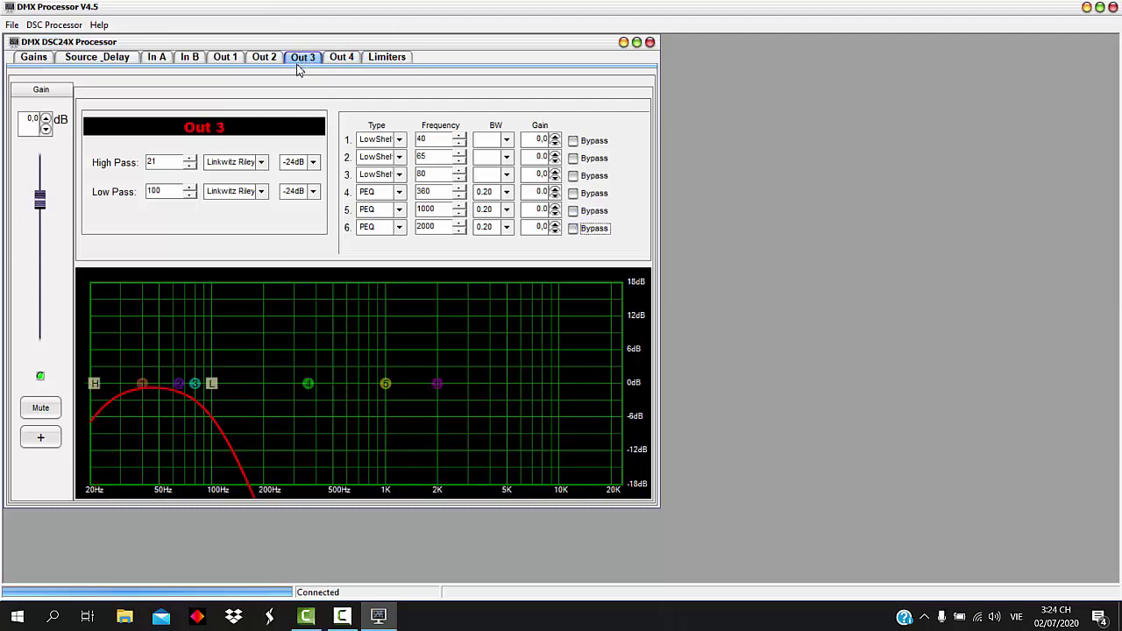
# Step: Copy Out 3's crossover and equalizer settings and paste them onto Out 4
pyautogui.click(29, 29)
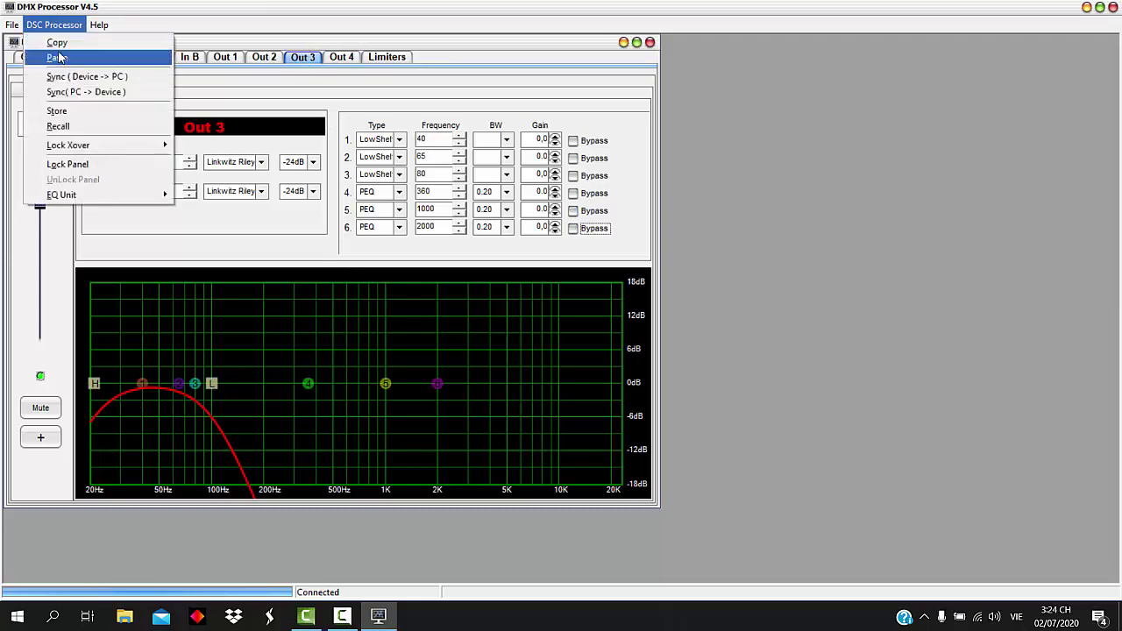
pyautogui.click(58, 43)
pyautogui.click(343, 58)
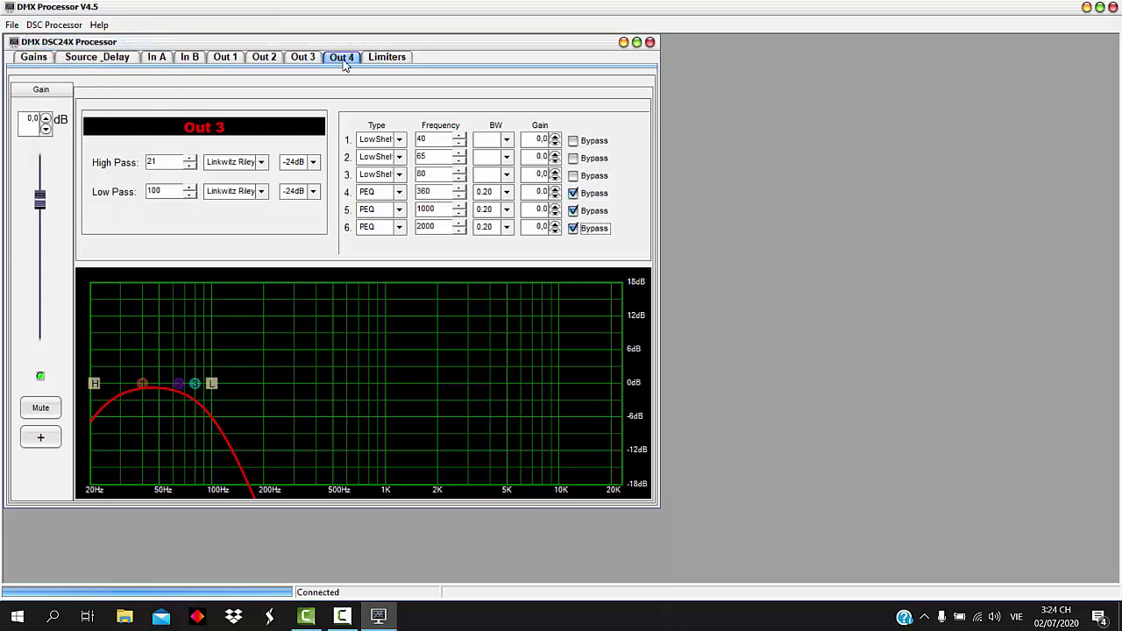
pyautogui.click(54, 25)
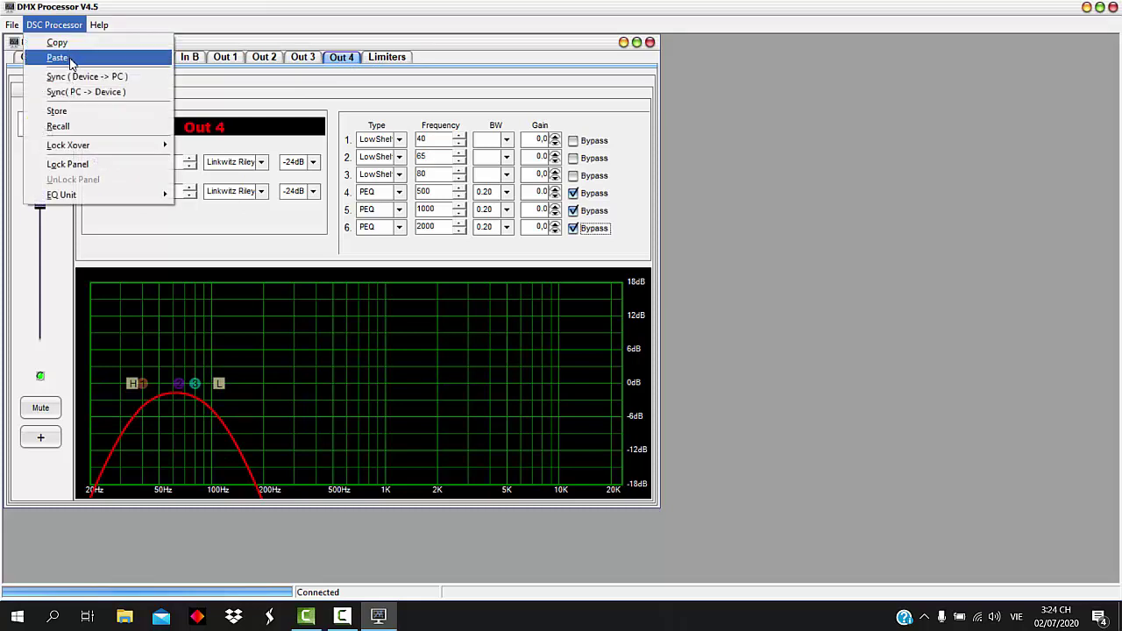
pyautogui.click(72, 59)
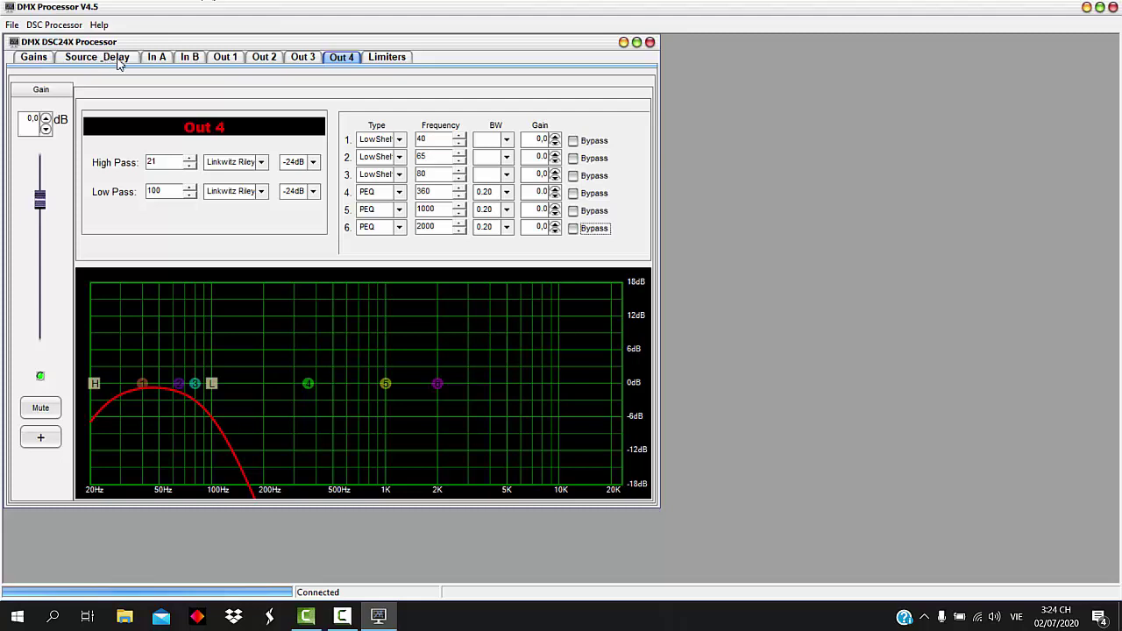
# Step: View the limiter threshold options for Out 1 and keep +20dBu selected
pyautogui.click(384, 59)
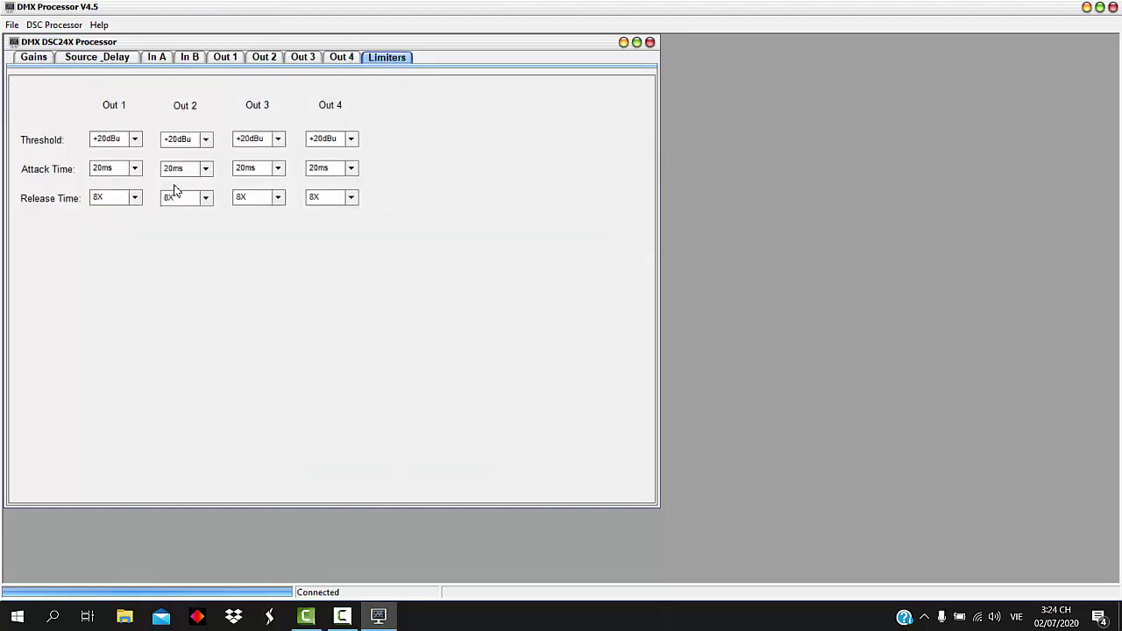
pyautogui.click(136, 140)
pyautogui.click(136, 140)
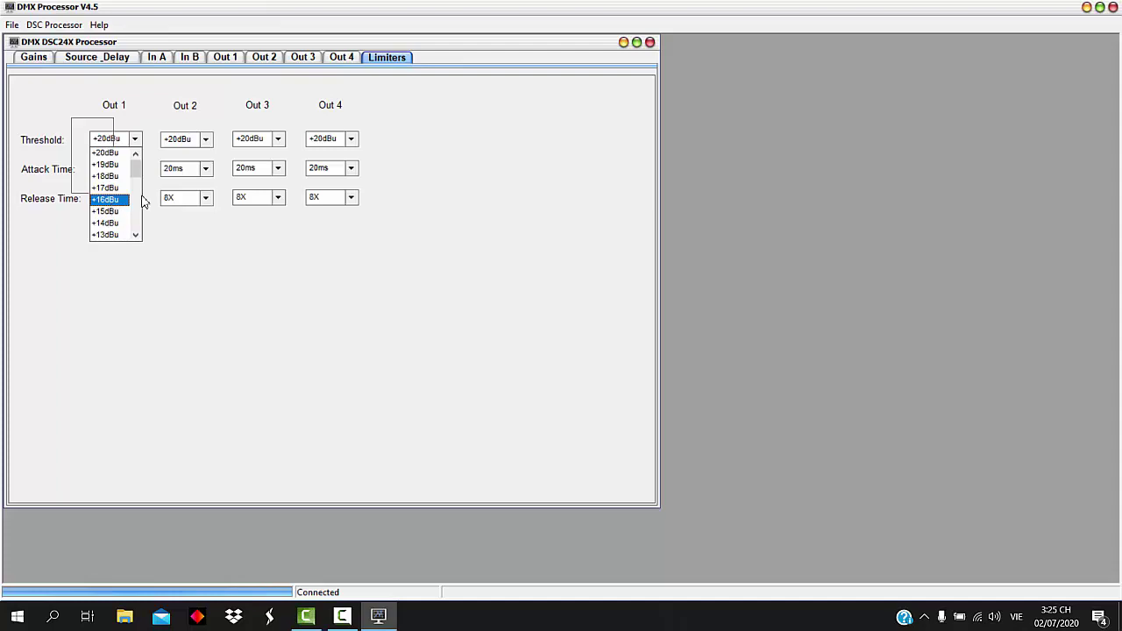
pyautogui.click(103, 154)
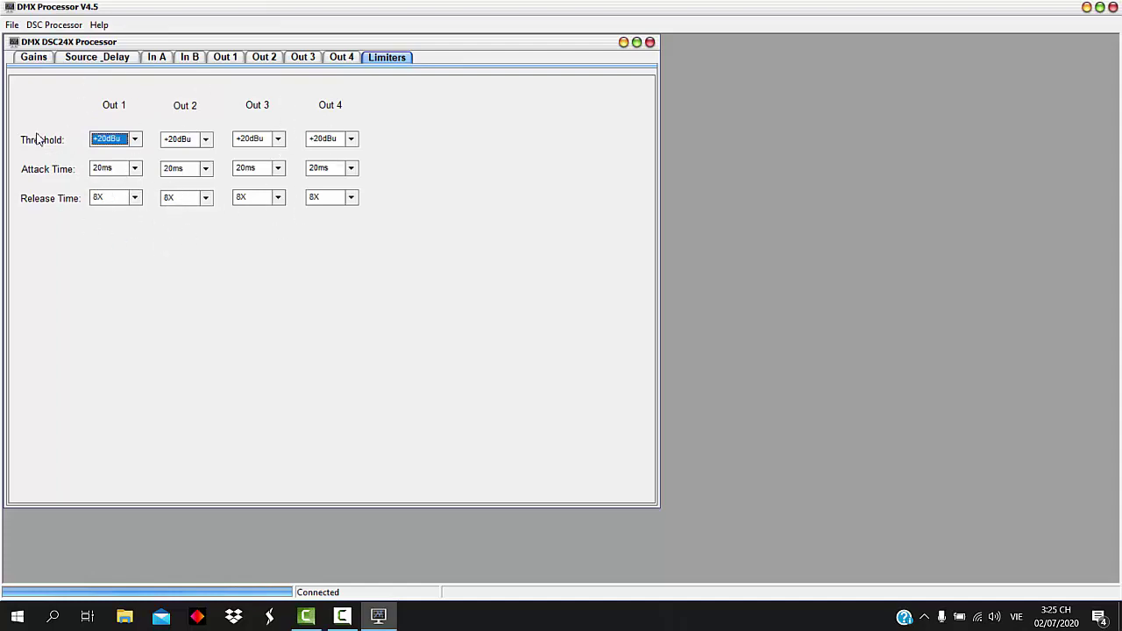
# Step: Try raising output 3's delay, and return it to 0.000 ms
pyautogui.click(123, 58)
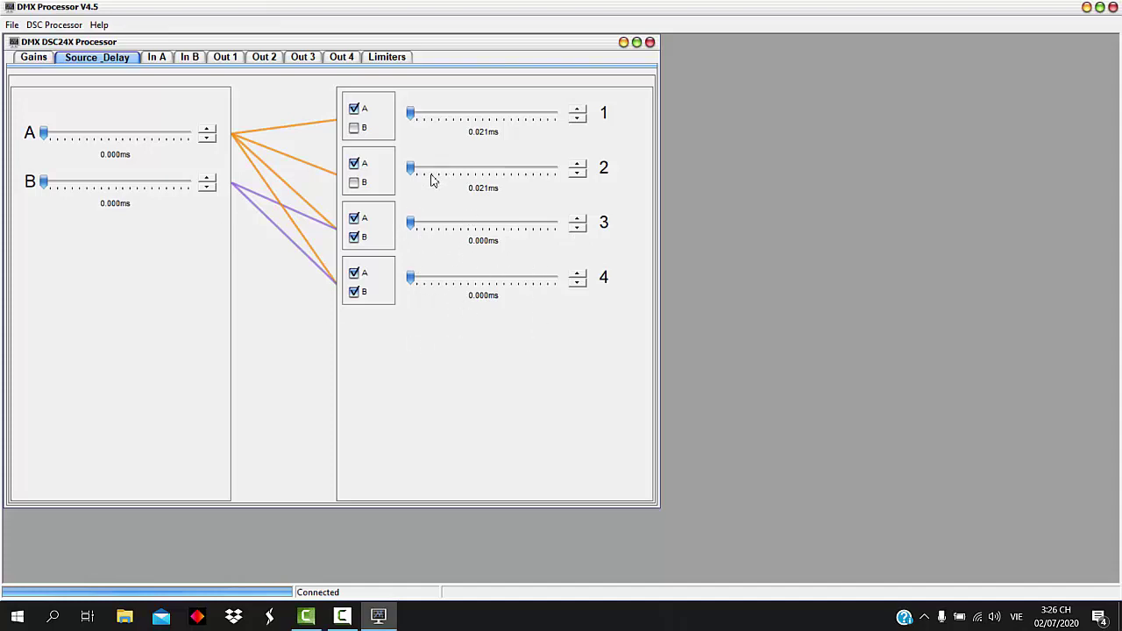
pyautogui.moveTo(411, 224); pyautogui.dragTo(394, 243)
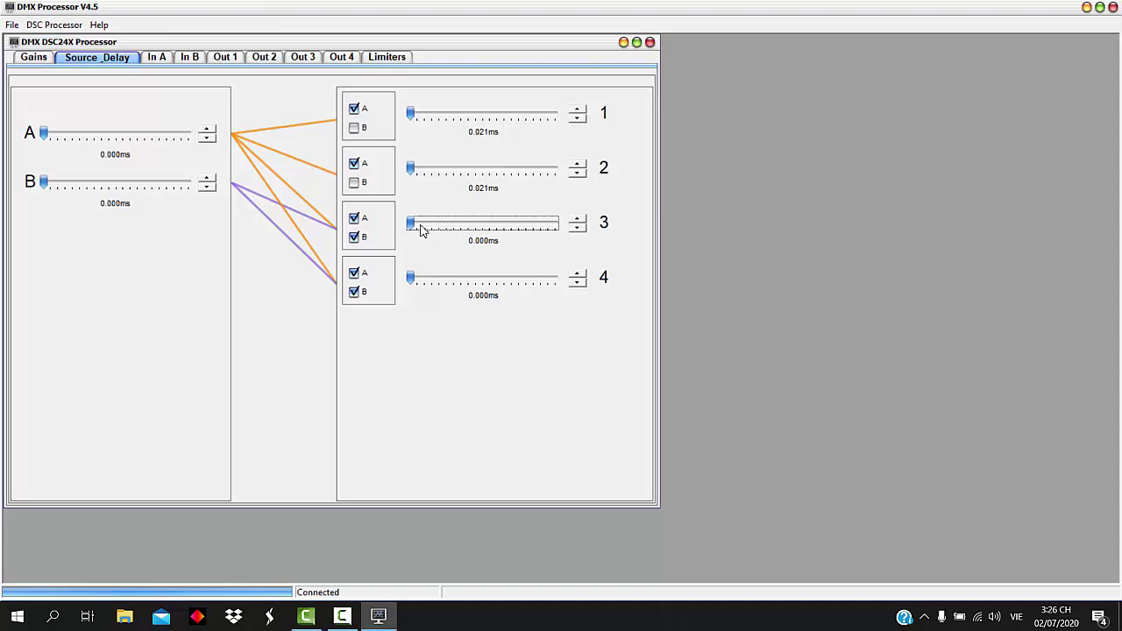
pyautogui.moveTo(410, 226); pyautogui.dragTo(563, 226)
pyautogui.moveTo(554, 228); pyautogui.dragTo(400, 242)
# Step: Store the current processor settings in memory slot 1 (DT10), entering a person's name as the preset name
pyautogui.click(54, 24)
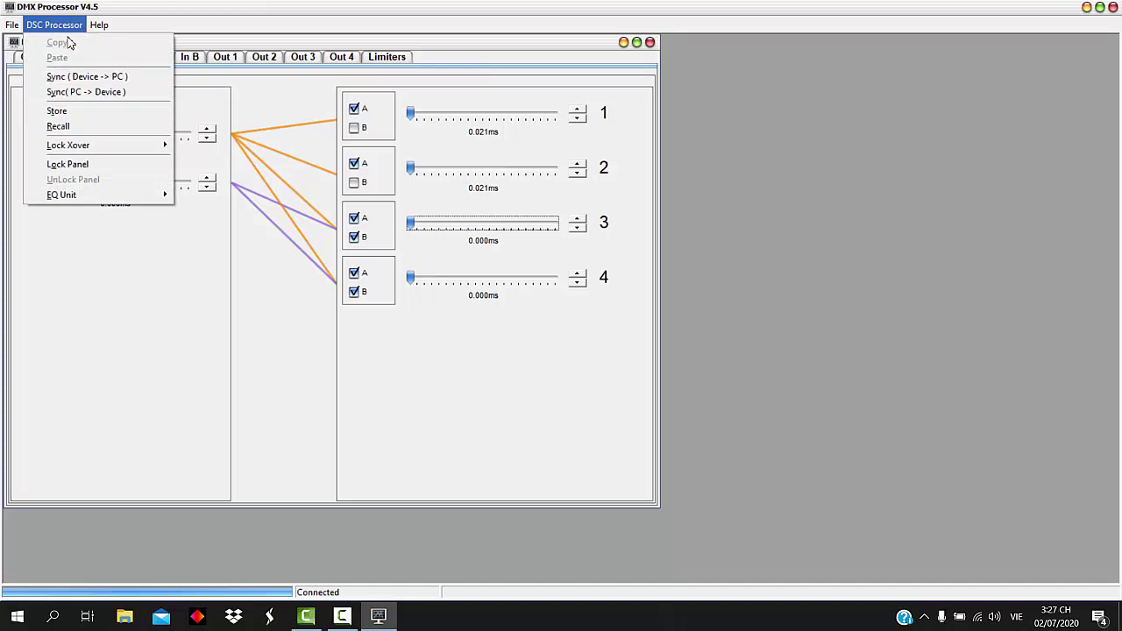
pyautogui.click(68, 115)
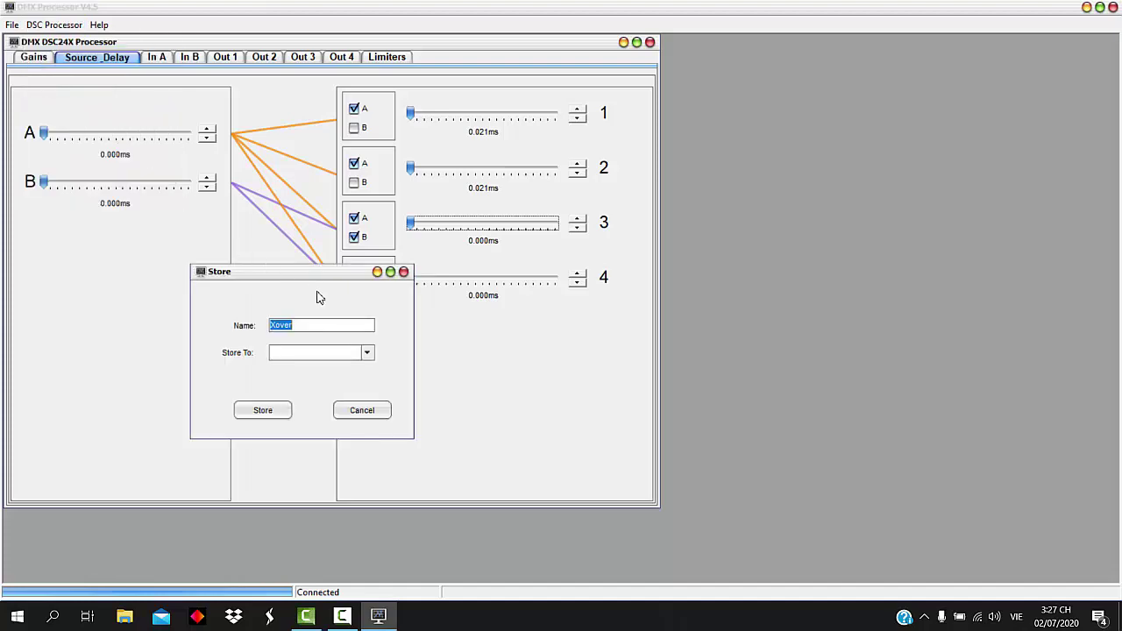
pyautogui.click(366, 353)
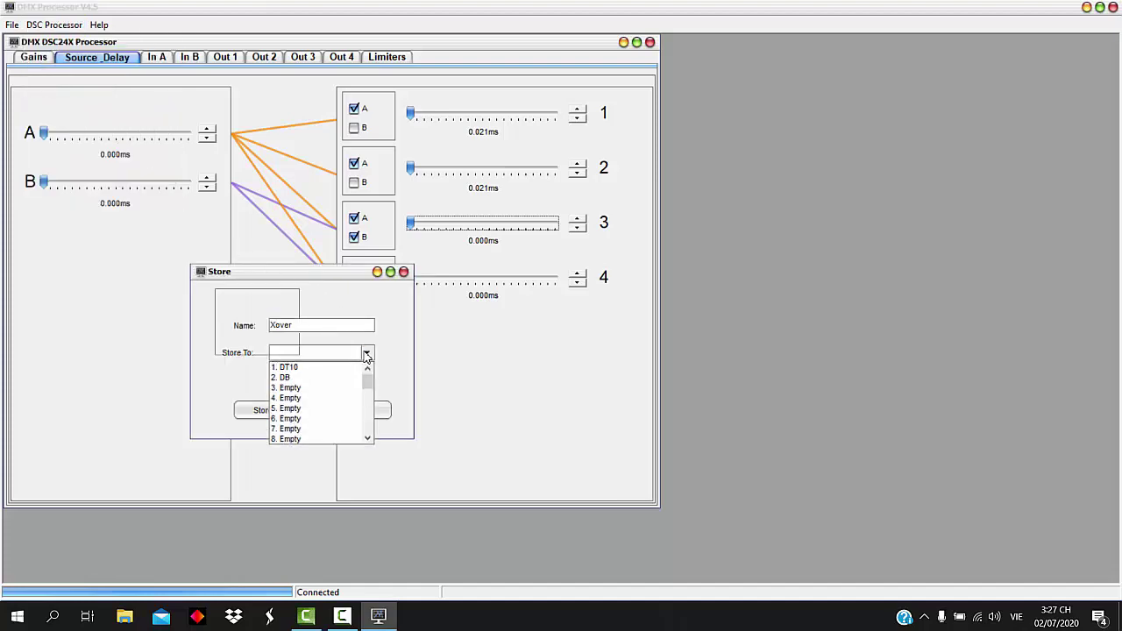
pyautogui.click(303, 376)
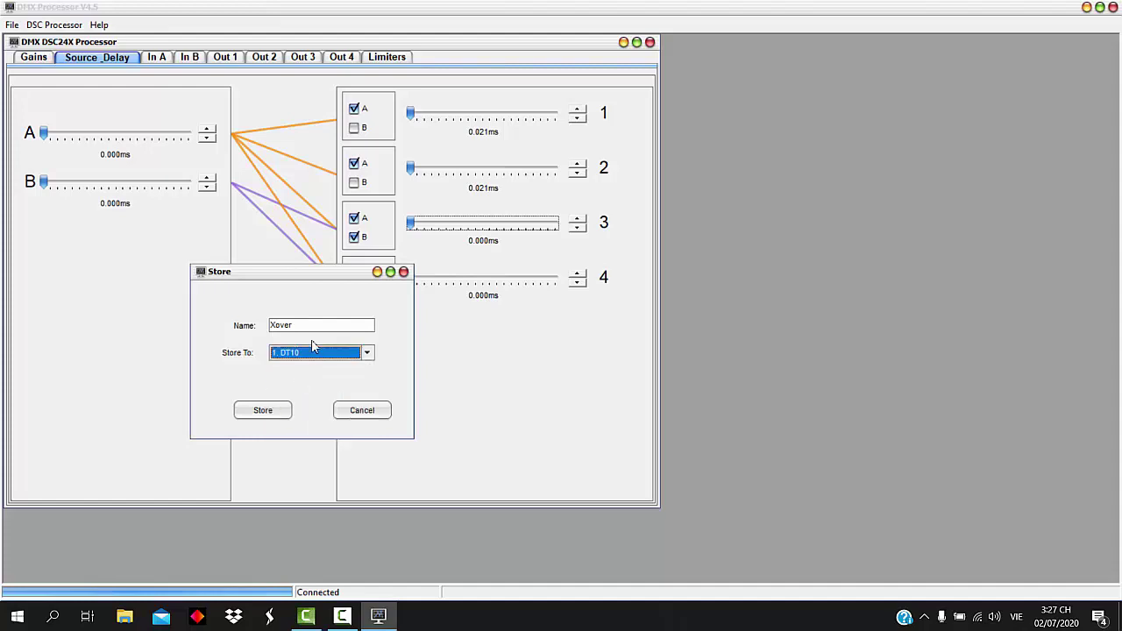
pyautogui.click(306, 327)
pyautogui.click(258, 414)
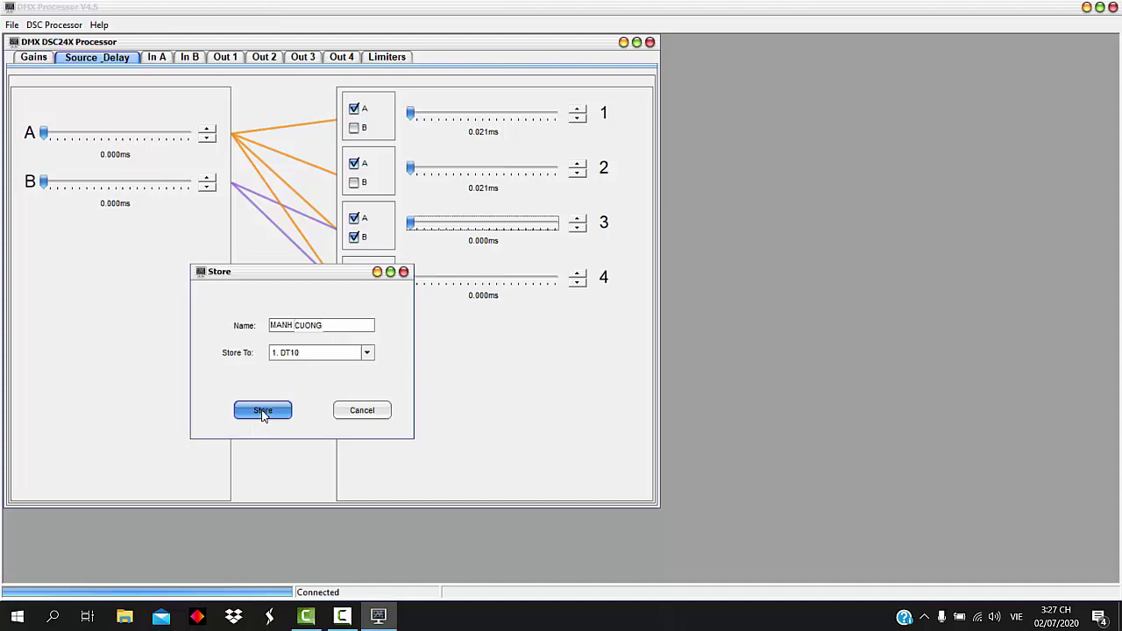
pyautogui.click(262, 412)
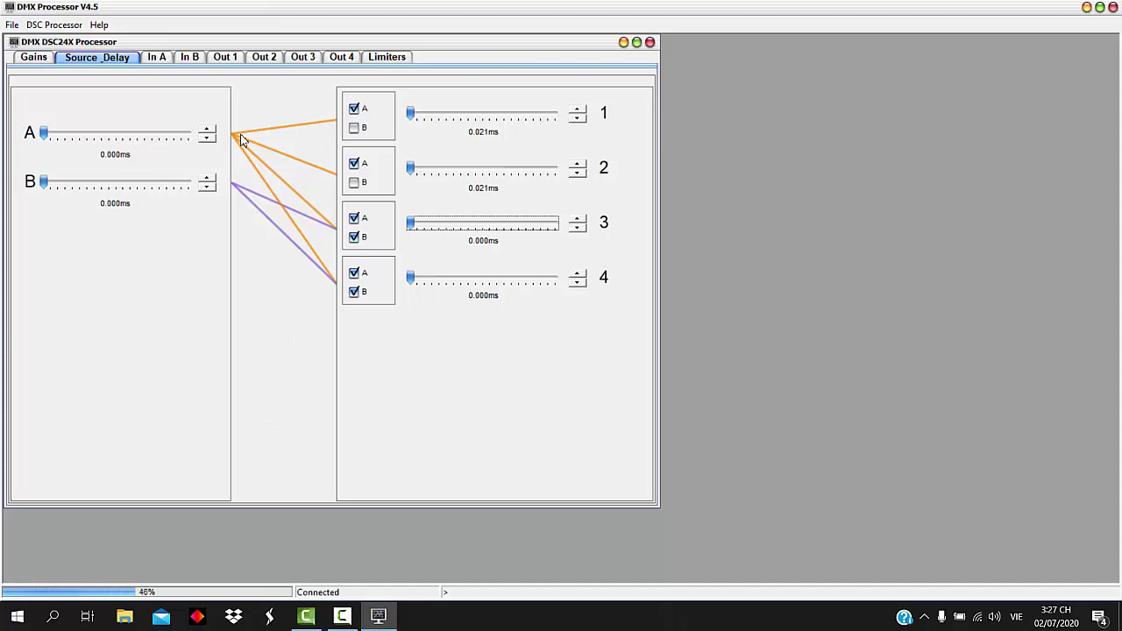
# Step: Recall preset 2 (DB) to both the PC and the device
pyautogui.click(49, 26)
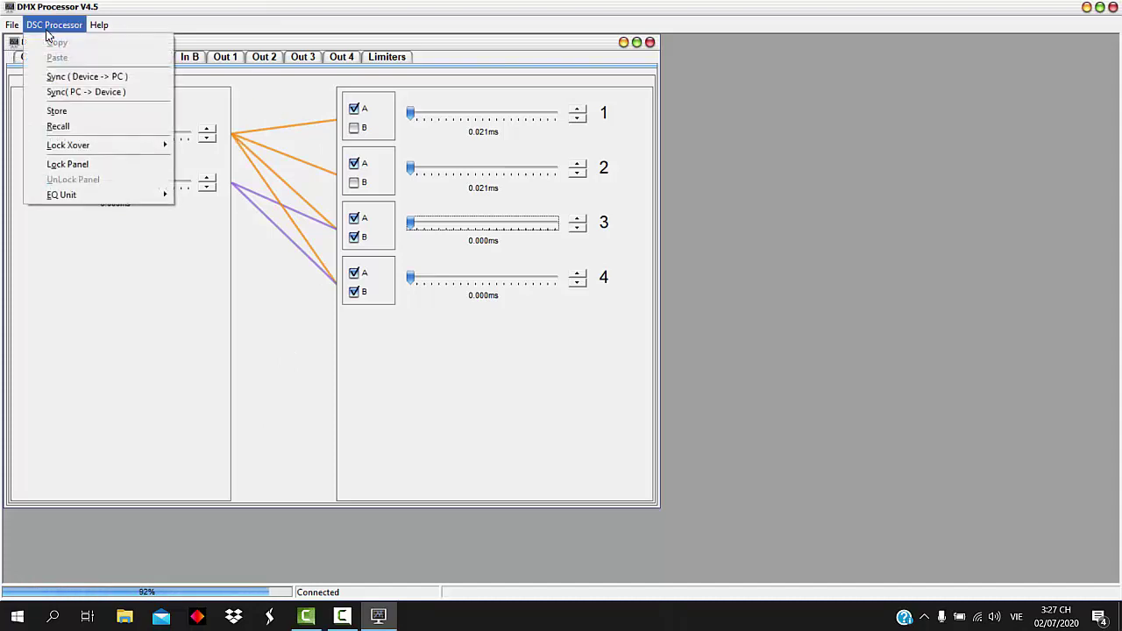
pyautogui.click(61, 128)
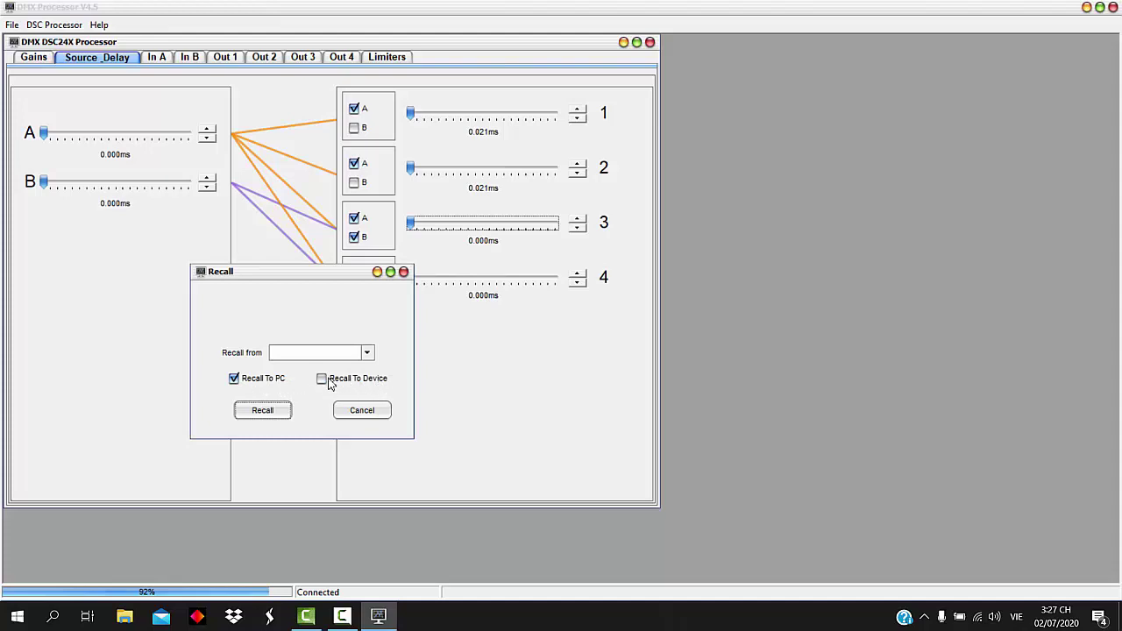
pyautogui.click(366, 353)
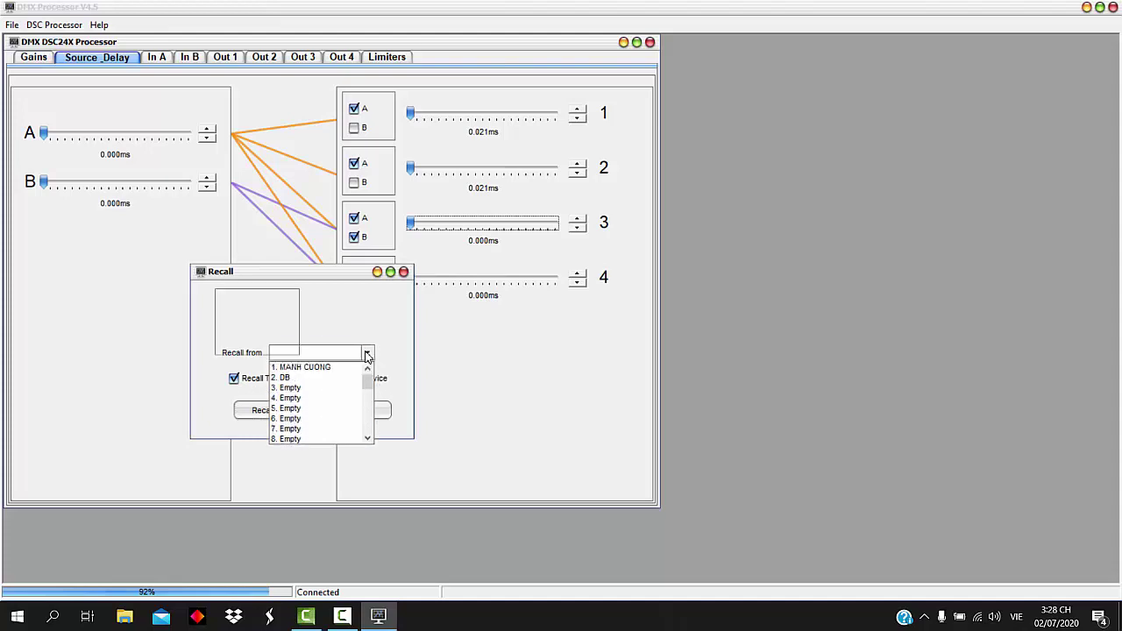
pyautogui.click(287, 379)
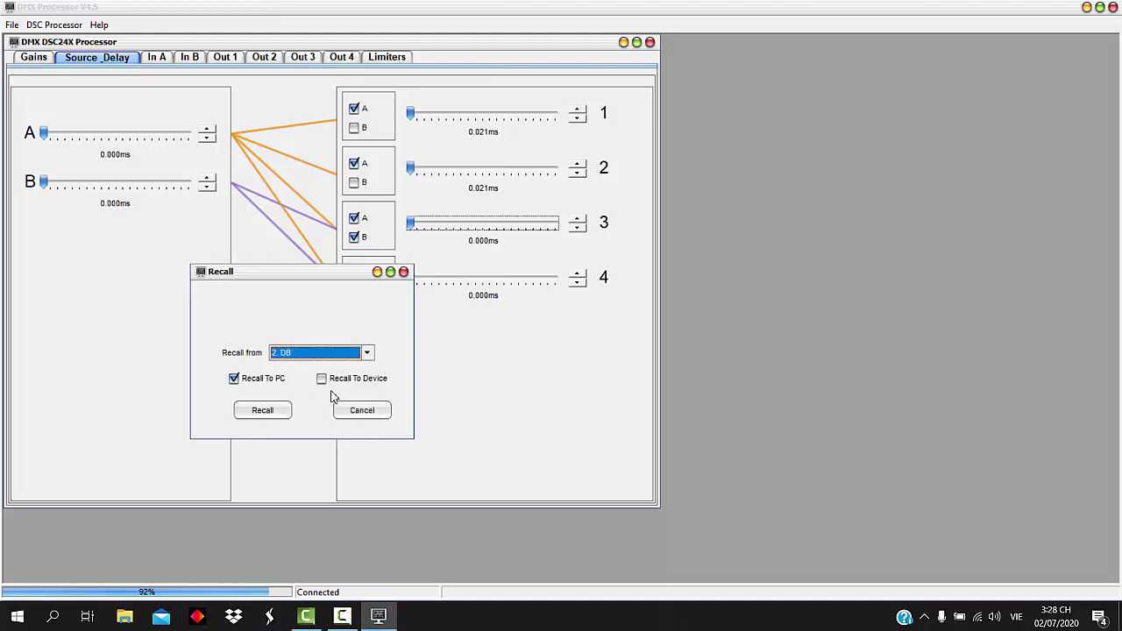
pyautogui.click(323, 379)
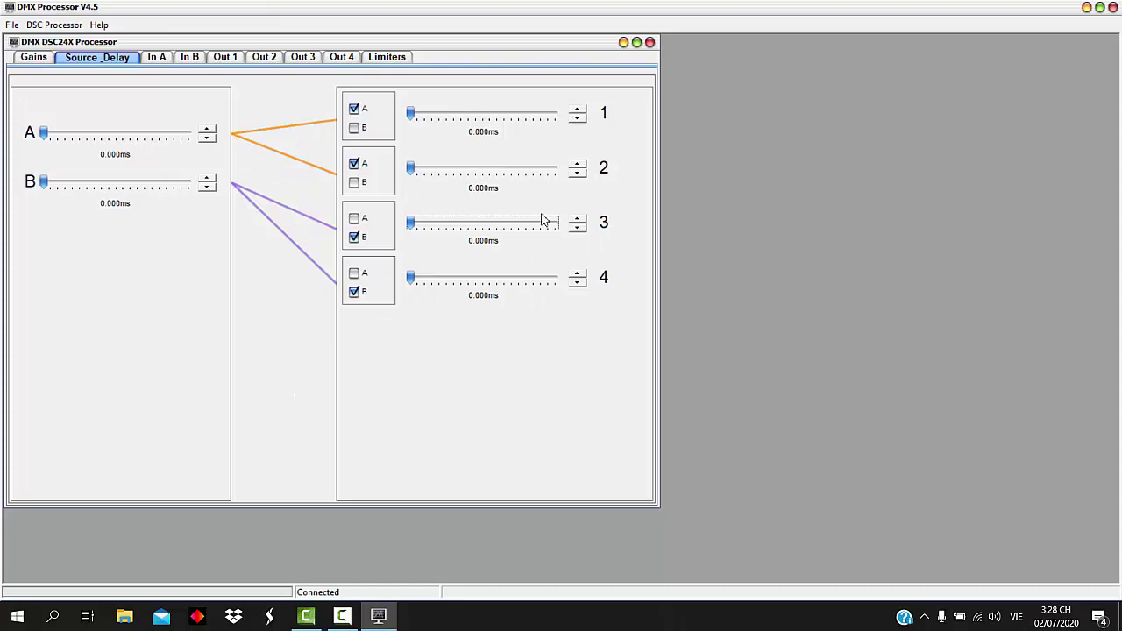
# Step: Recall the preset in slot 1 to the device only, with recall to the PC turned off
pyautogui.click(54, 26)
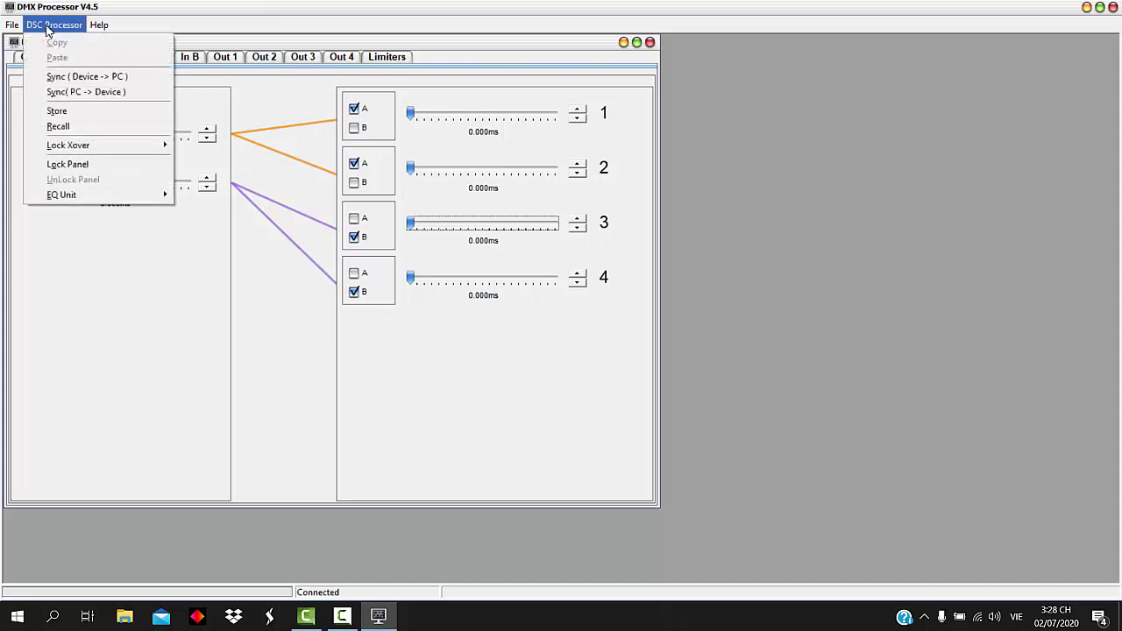
pyautogui.click(80, 128)
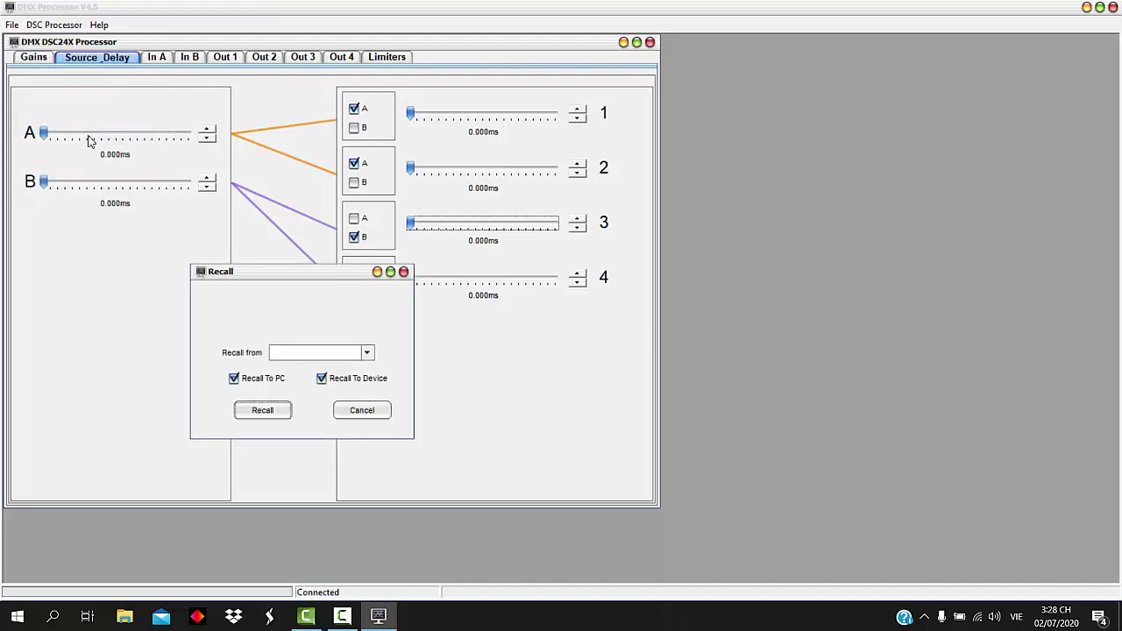
pyautogui.click(234, 378)
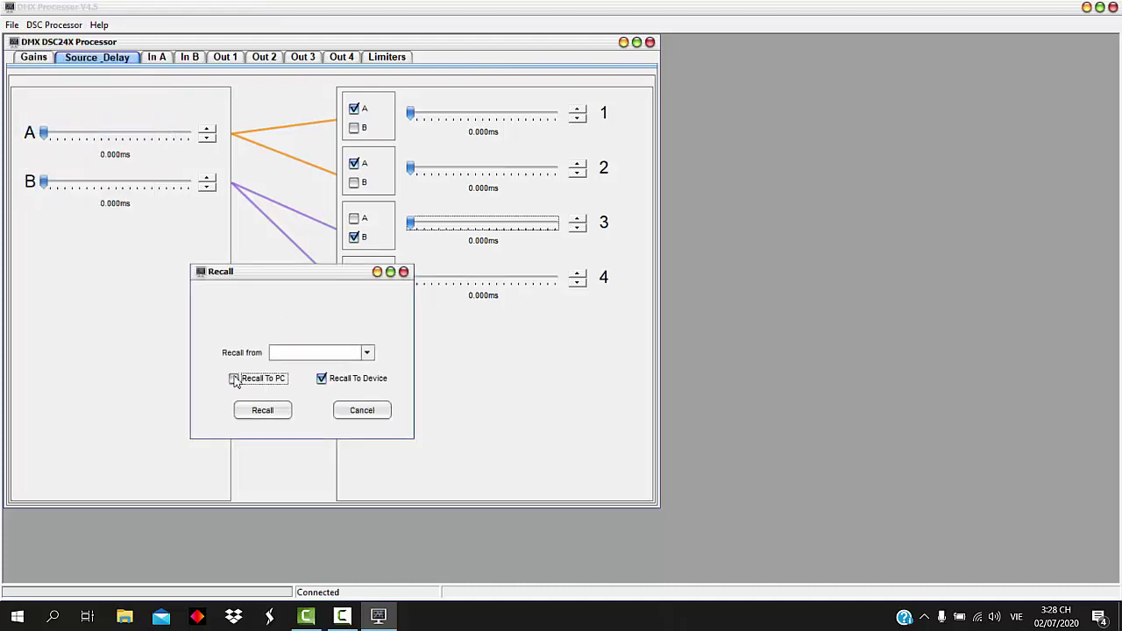
pyautogui.click(367, 353)
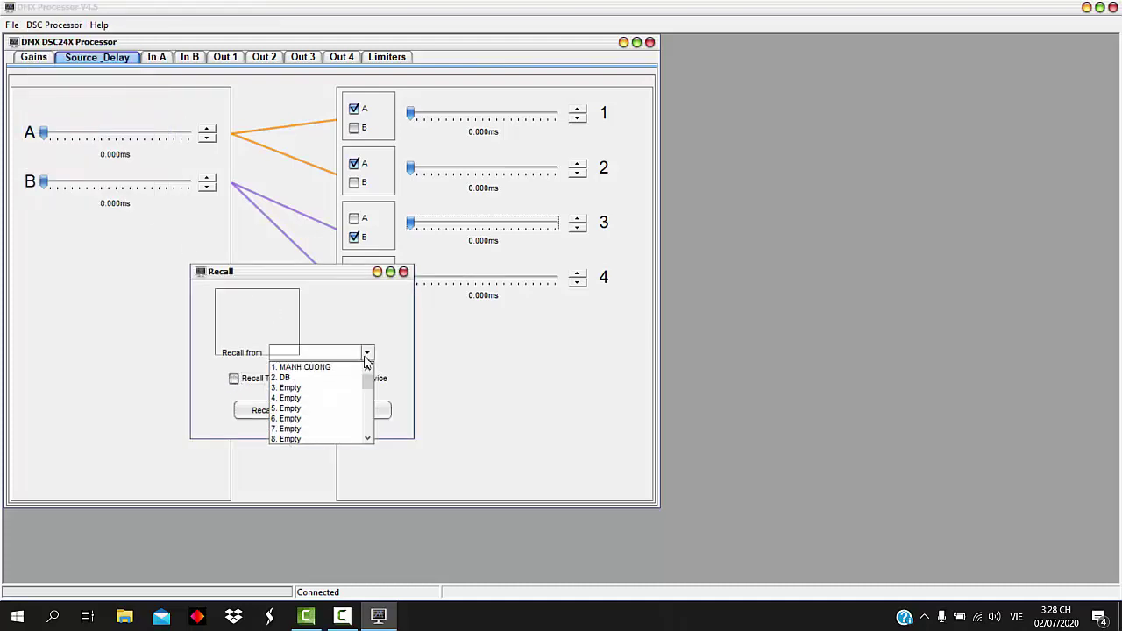
pyautogui.click(302, 367)
pyautogui.click(265, 411)
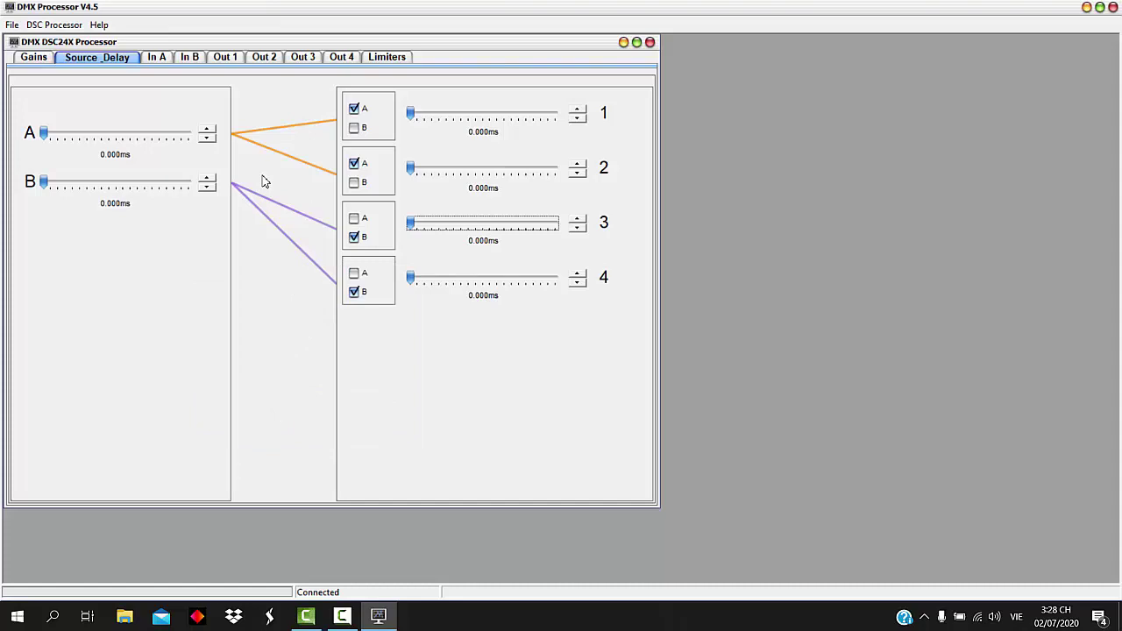
# Step: Recall the preset in slot 1 to both the PC and the device
pyautogui.click(54, 24)
pyautogui.click(74, 128)
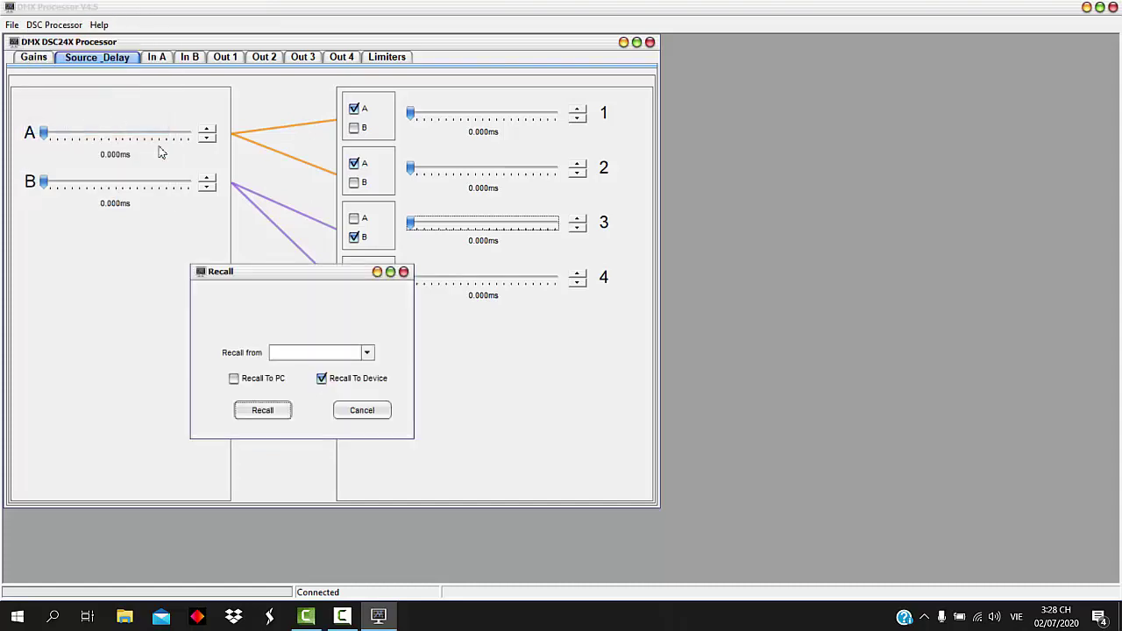
pyautogui.click(234, 380)
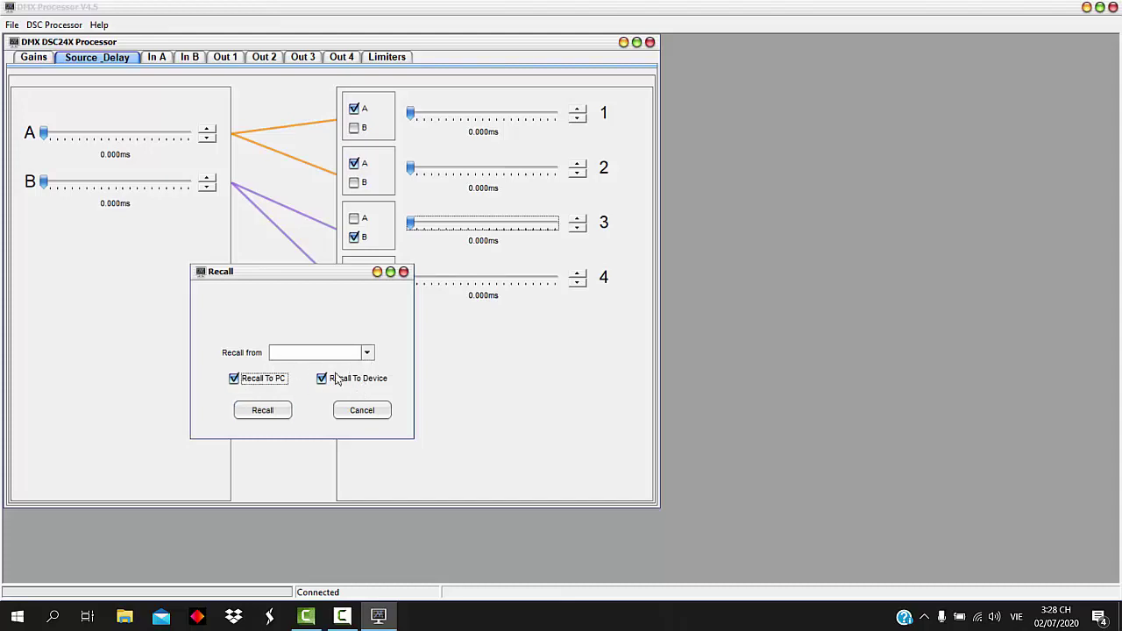
pyautogui.click(368, 353)
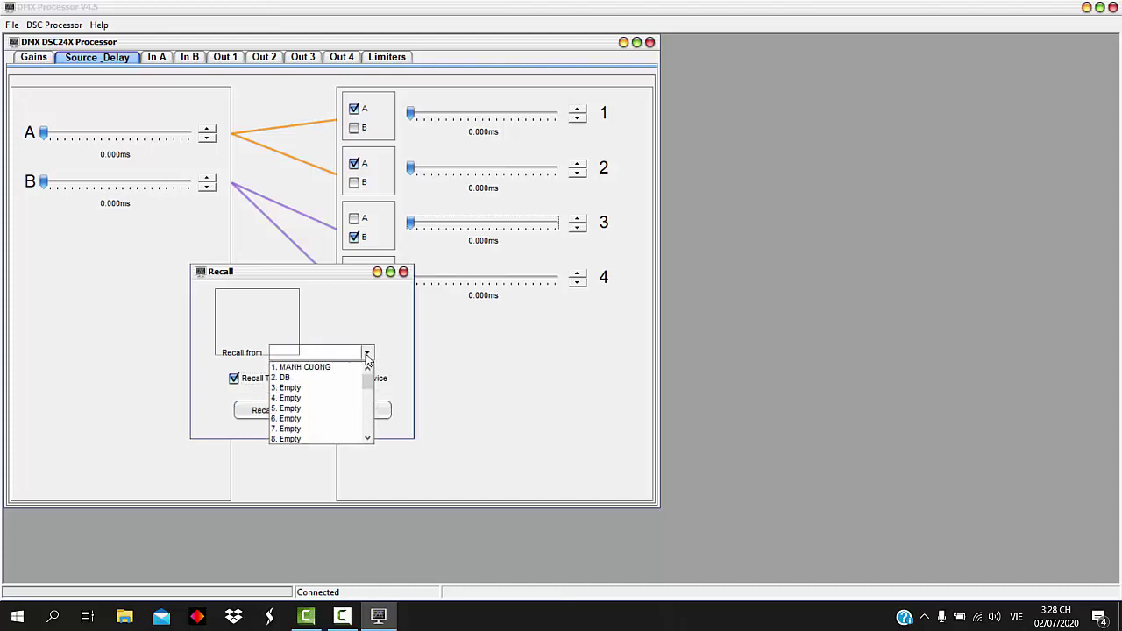
pyautogui.click(345, 380)
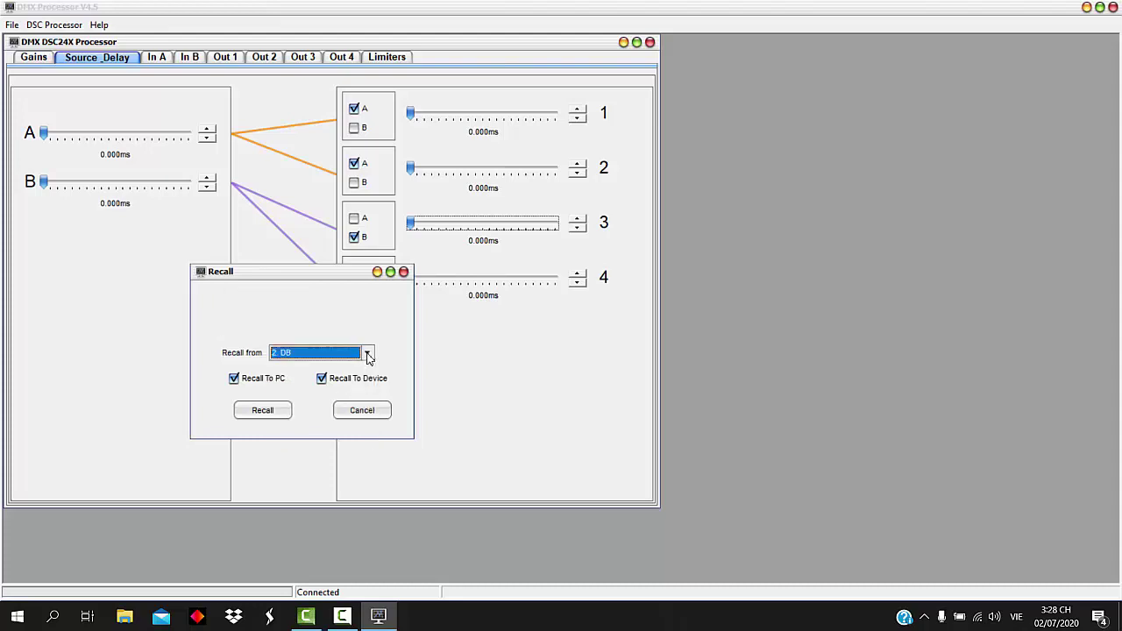
pyautogui.click(368, 354)
pyautogui.click(297, 367)
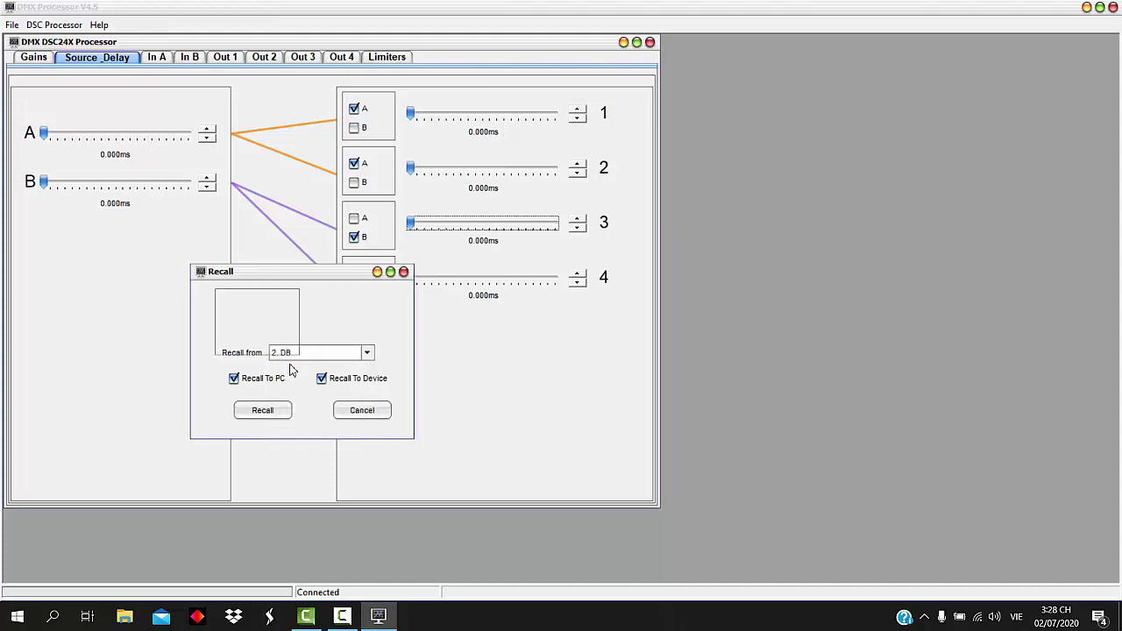
pyautogui.click(261, 412)
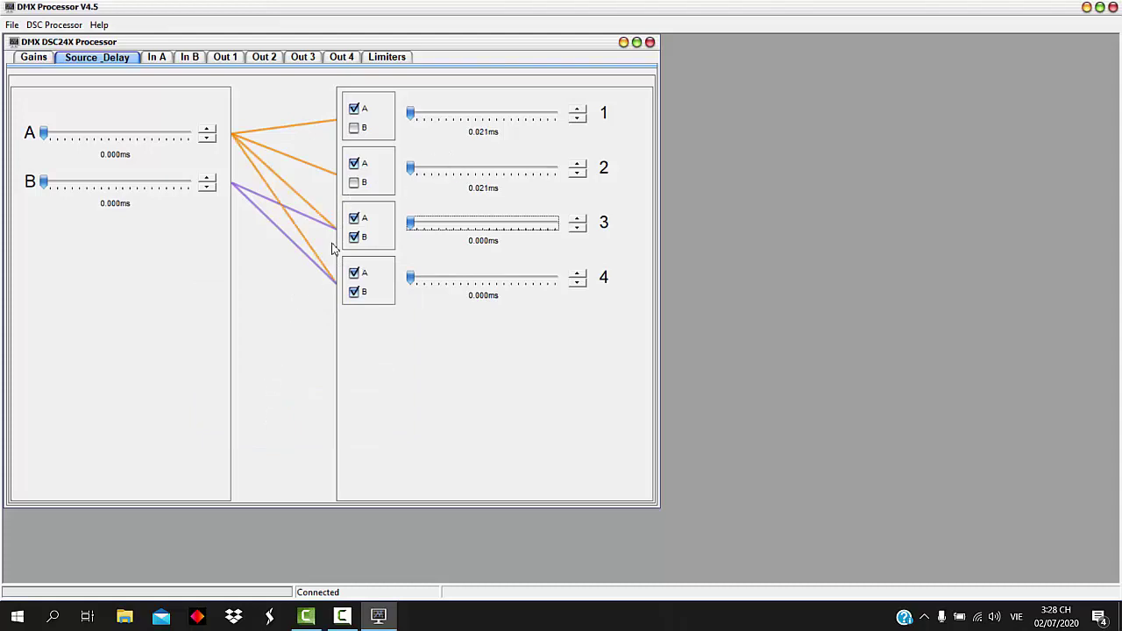
# Step: Check the recalled settings of In A, Out 1, Out 3 and Out 4, and view the available processor commands
pyautogui.click(163, 57)
pyautogui.click(229, 59)
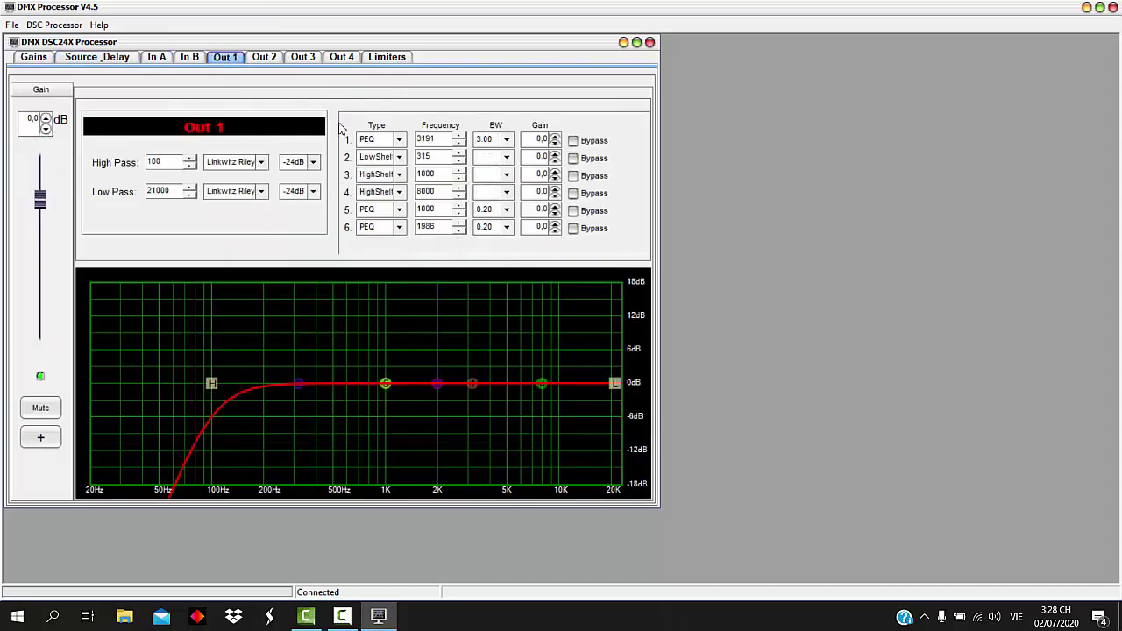
pyautogui.click(312, 62)
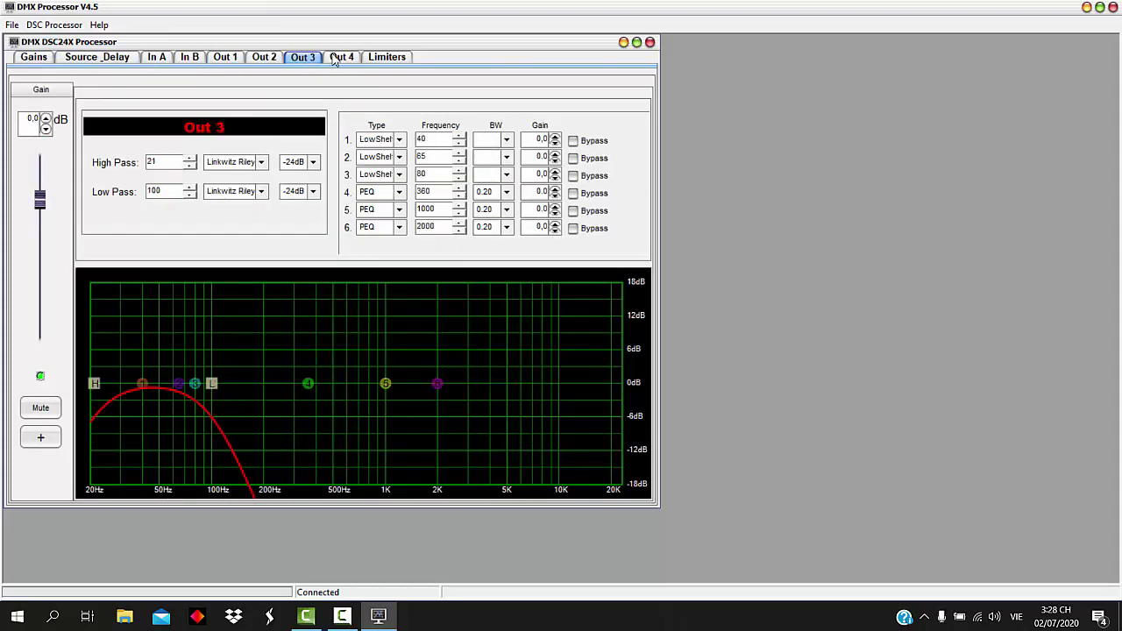
pyautogui.click(337, 58)
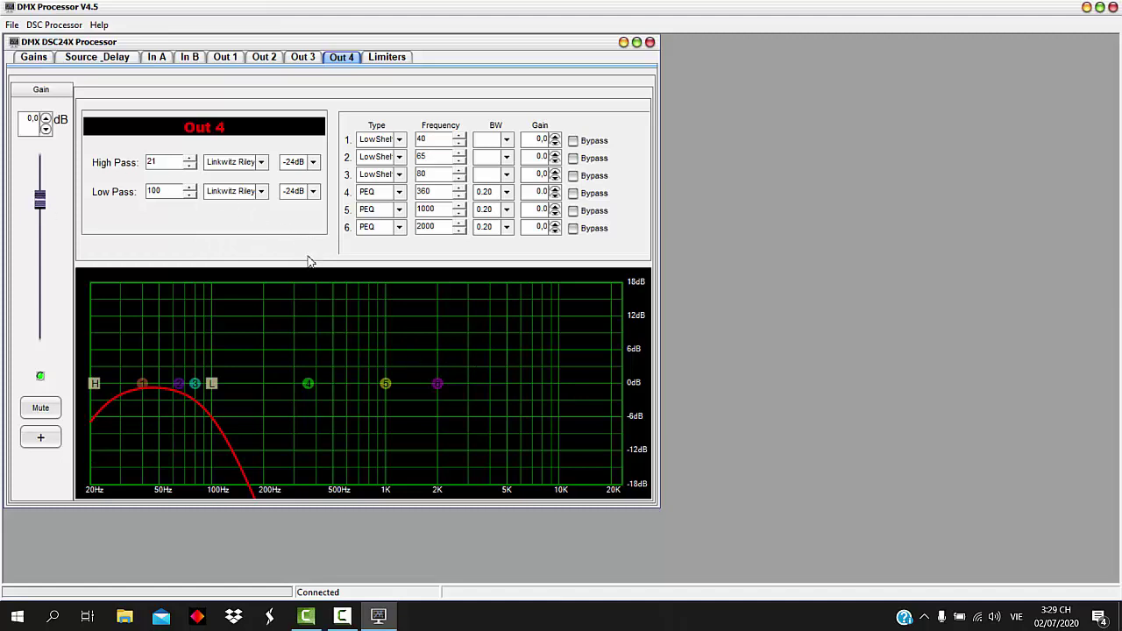
pyautogui.click(45, 25)
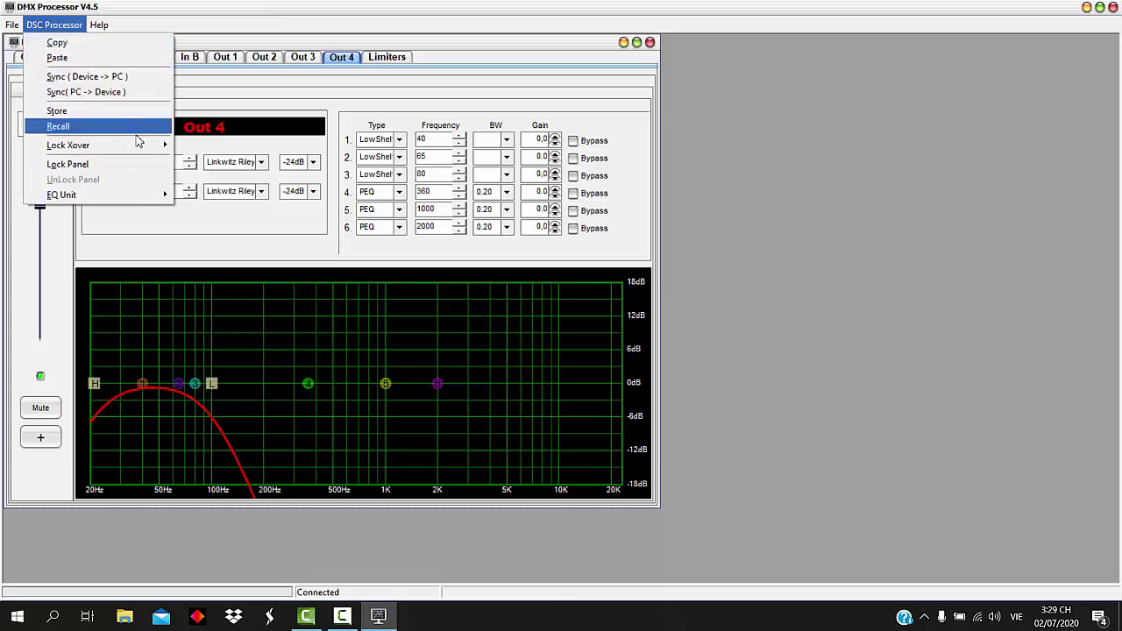
# Step: View the crossover lock options, open the prompt for editing the lock password, and dismiss it
pyautogui.moveTo(104, 200)
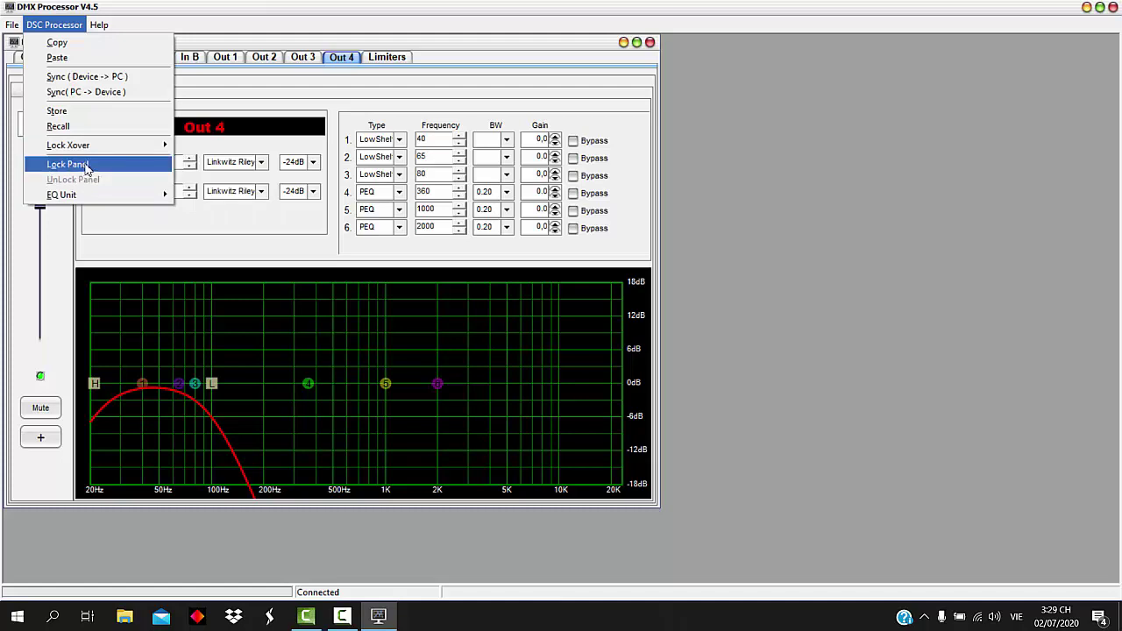
pyautogui.moveTo(123, 151)
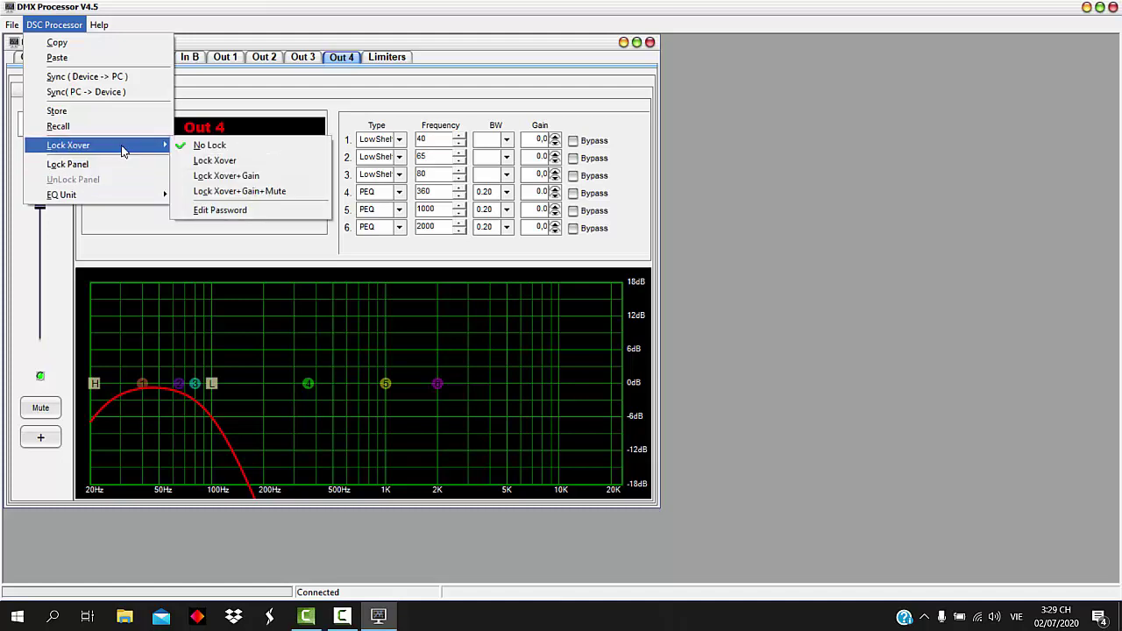
pyautogui.click(215, 210)
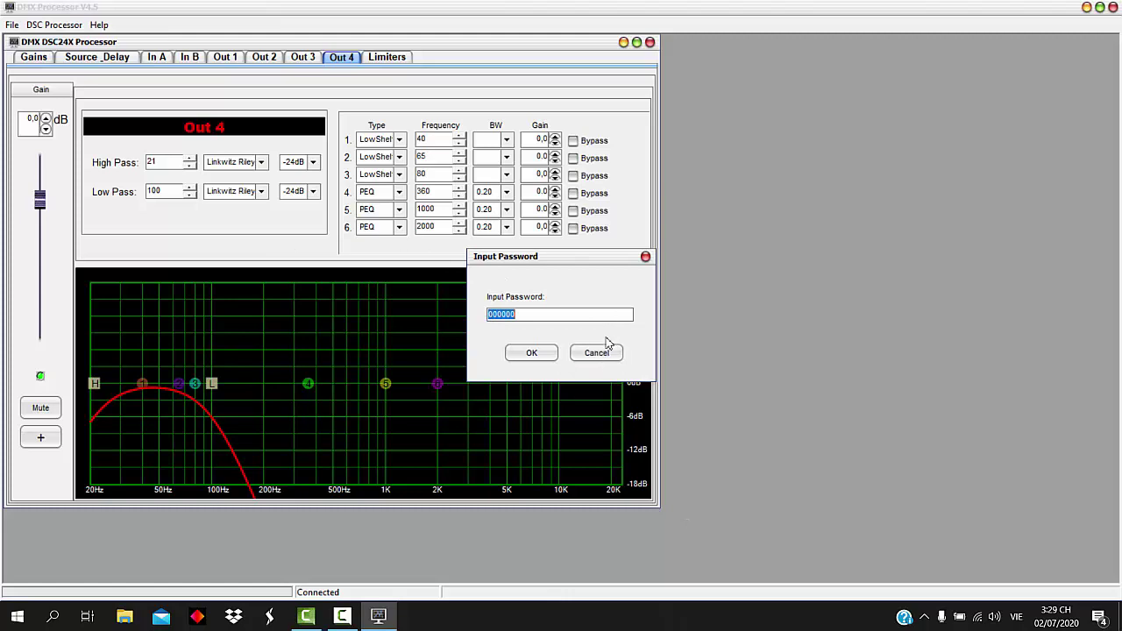
pyautogui.click(645, 258)
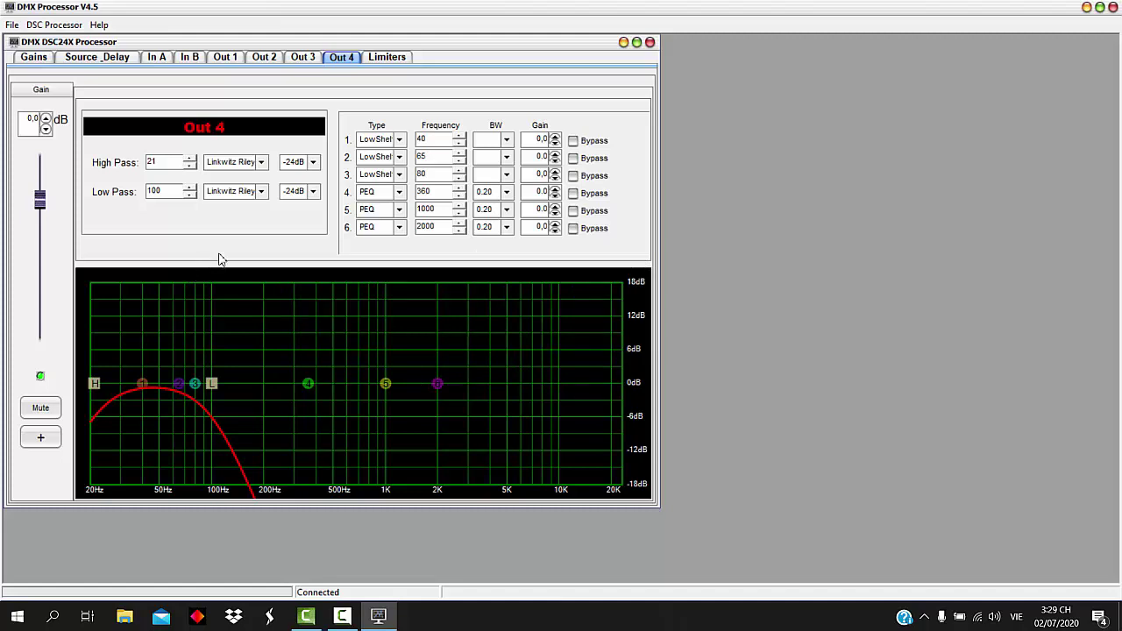
# Step: Review the source and delay settings and the gains, and open the Save As dialog for the processor settings, then cancel it
pyautogui.click(97, 59)
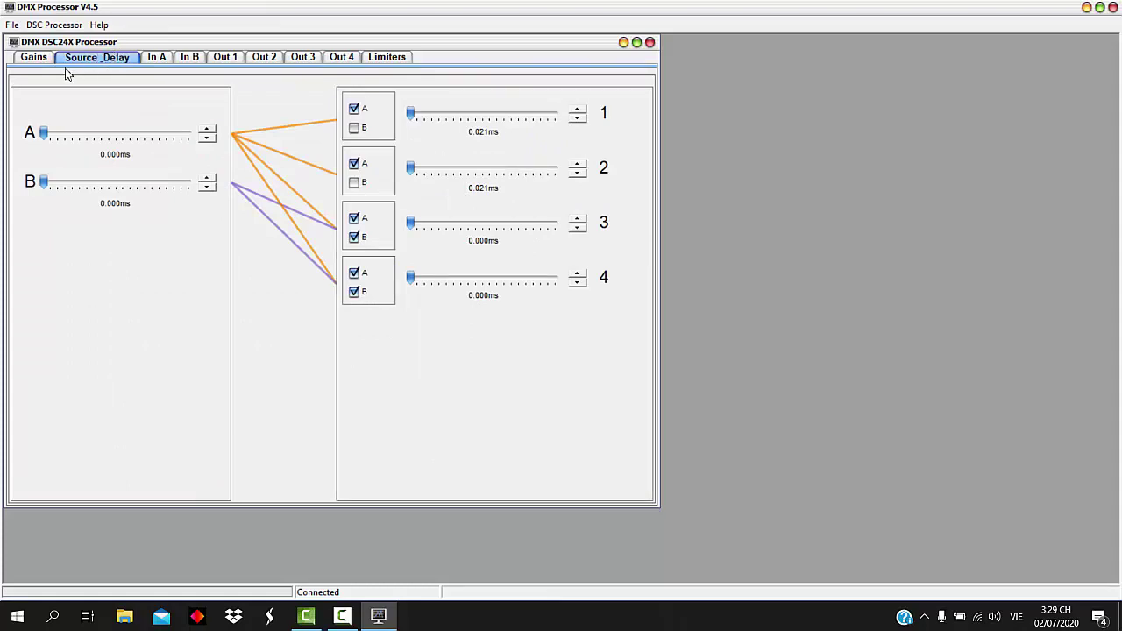
pyautogui.click(31, 58)
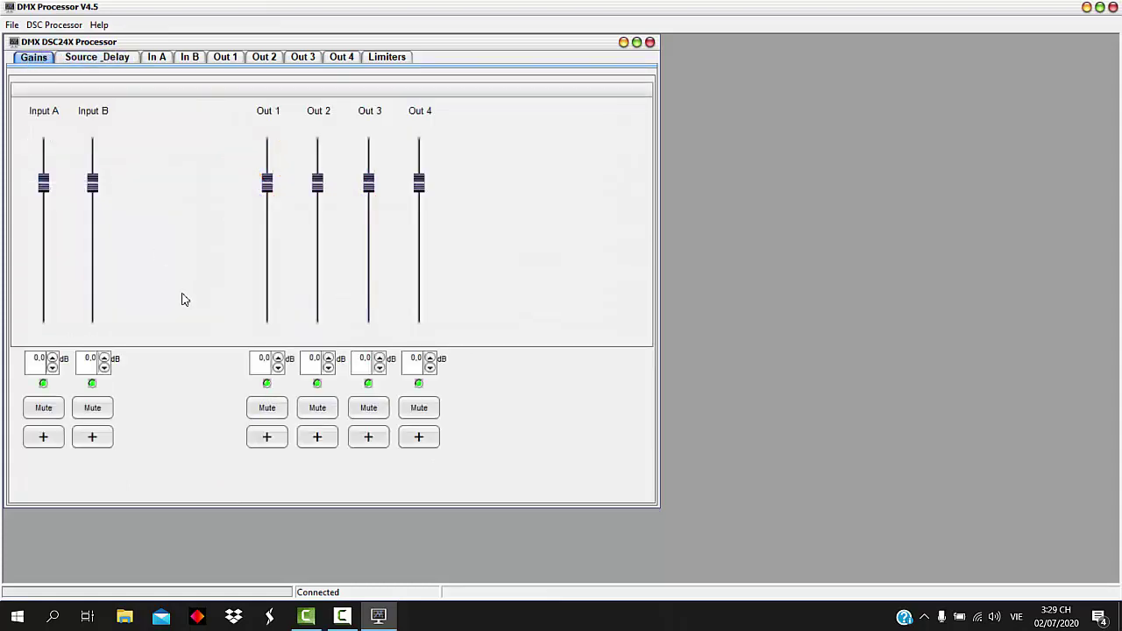
pyautogui.click(10, 24)
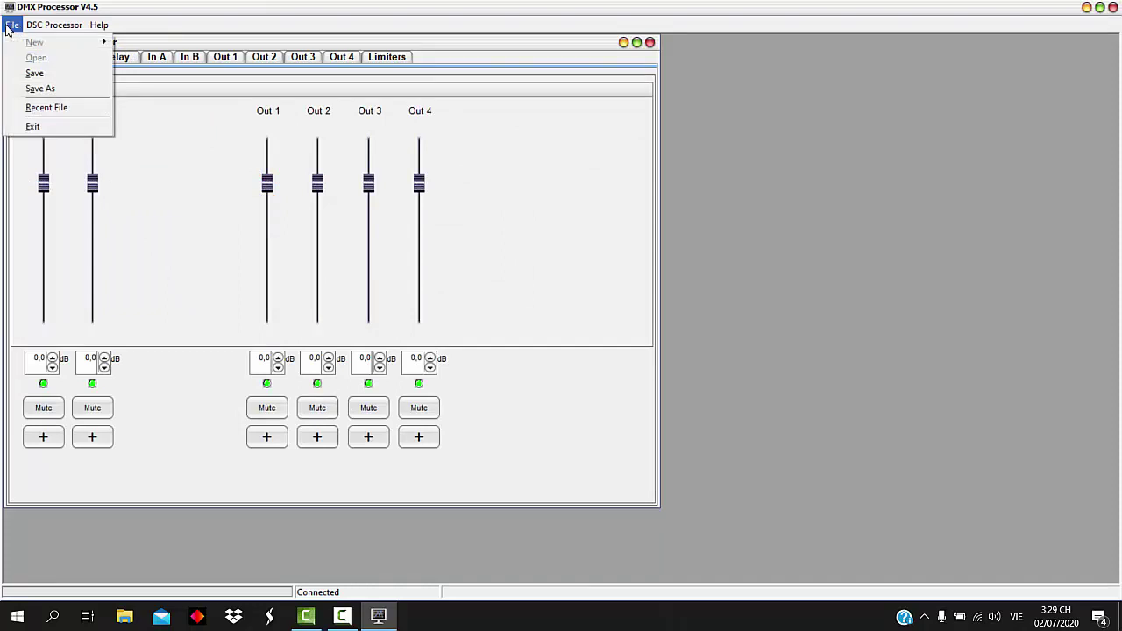
pyautogui.click(40, 88)
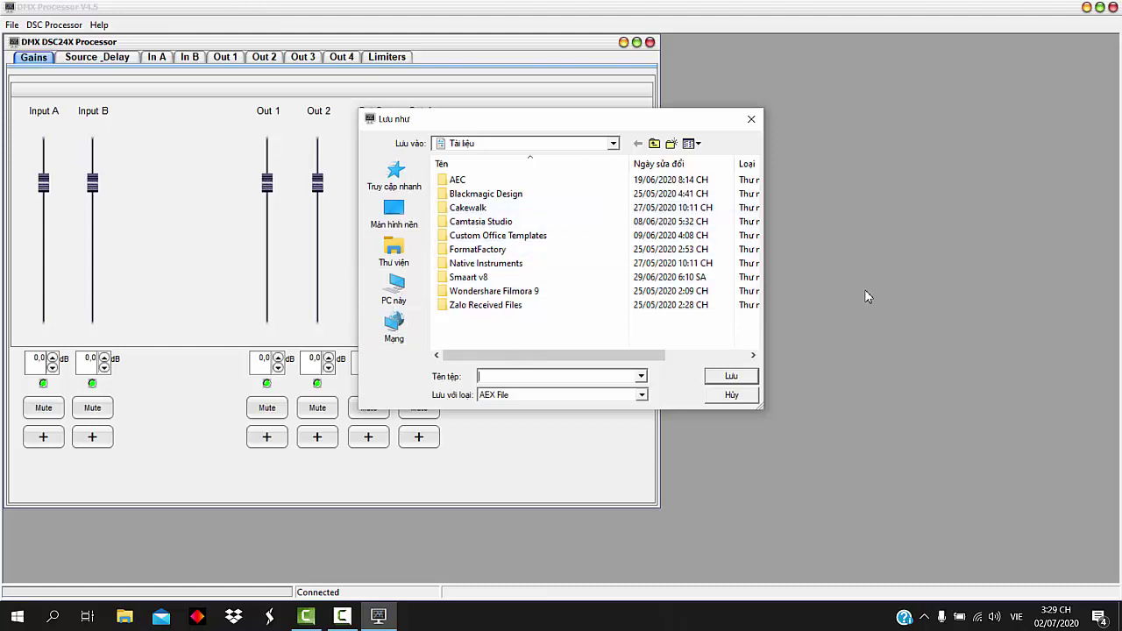
pyautogui.click(754, 119)
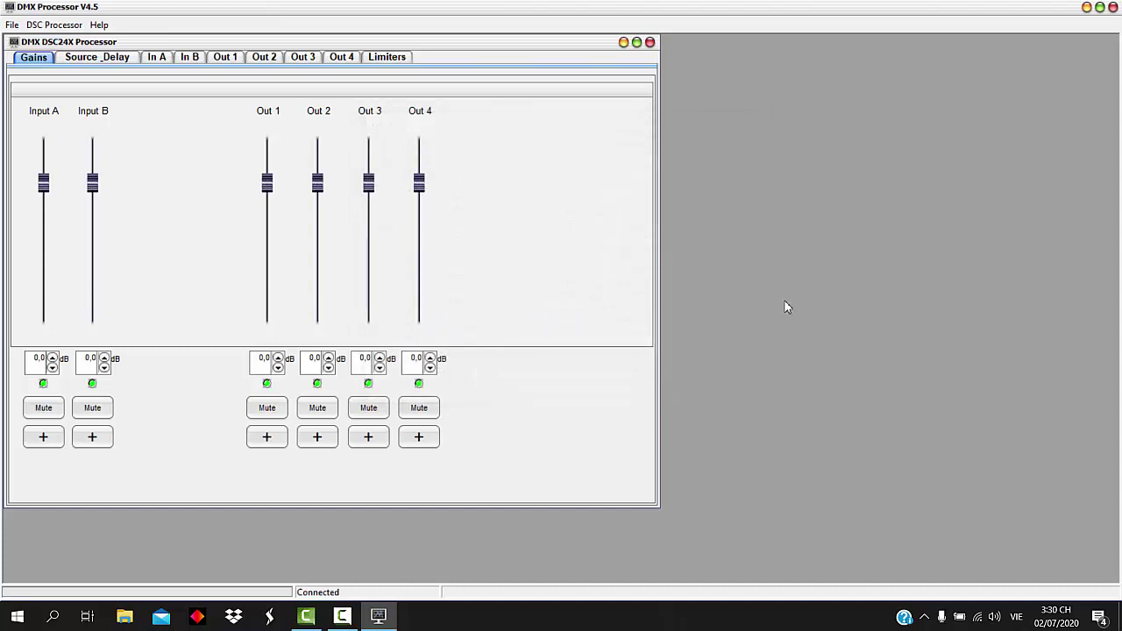
pyautogui.click(60, 27)
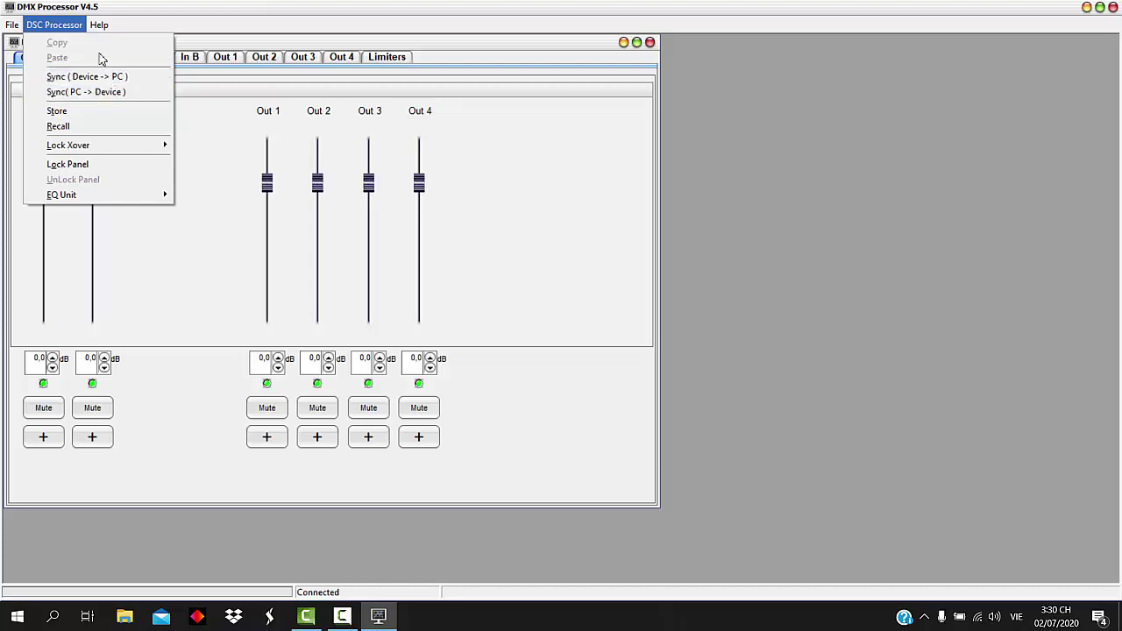
pyautogui.moveTo(99, 24)
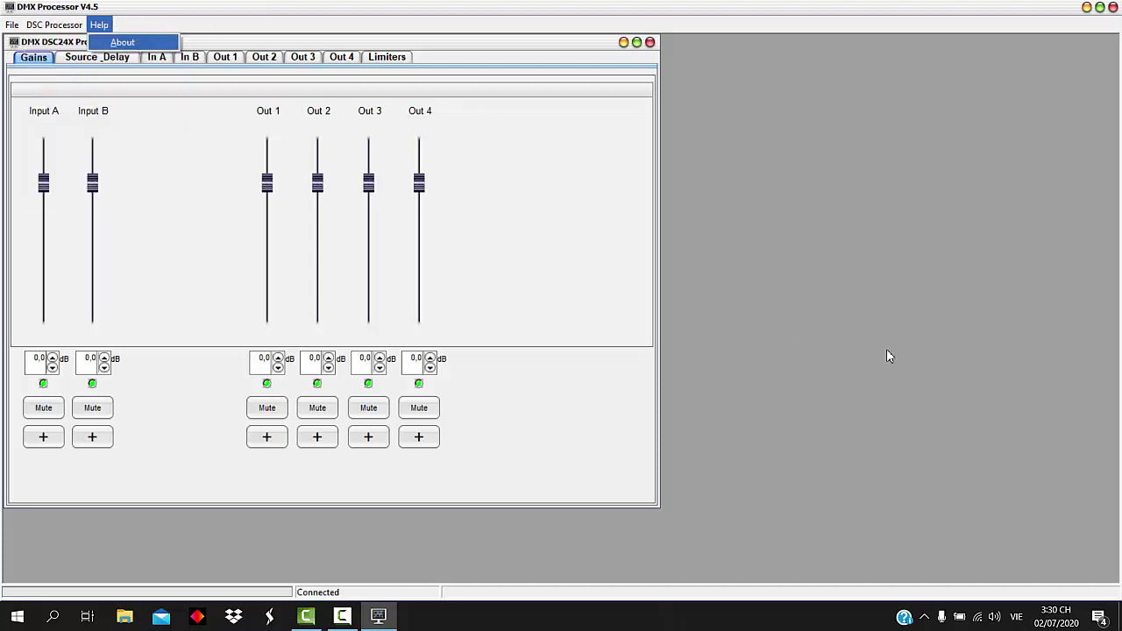
pyautogui.click(911, 327)
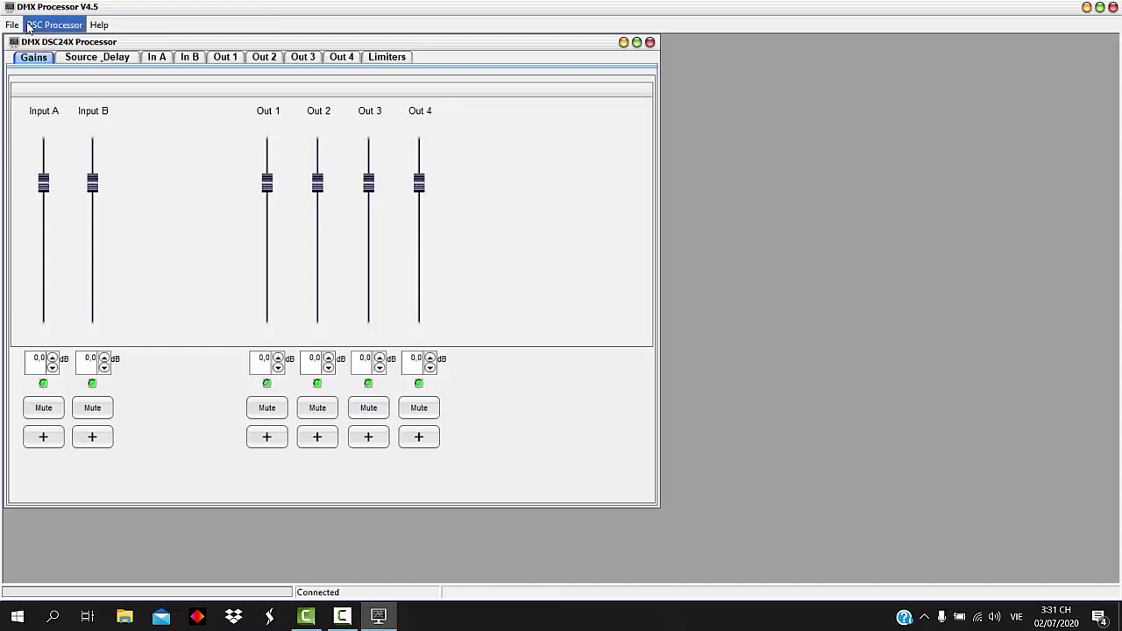
# Step: Close DMX Processor and refresh the Windows desktop
pyautogui.click(1112, 8)
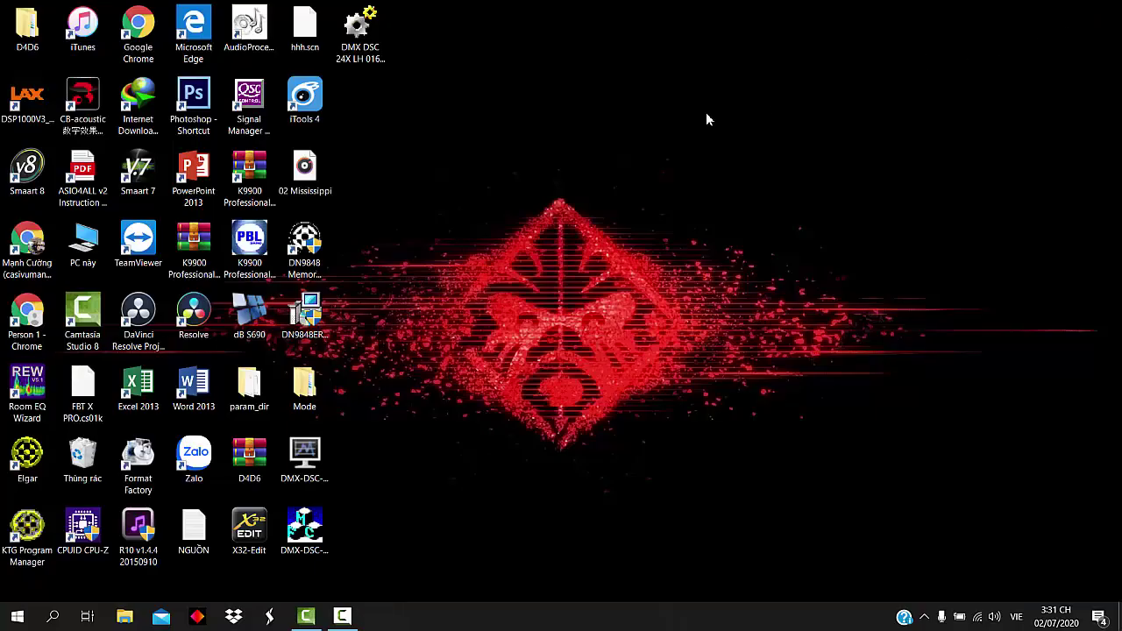
pyautogui.rightClick(544, 168)
pyautogui.click(581, 212)
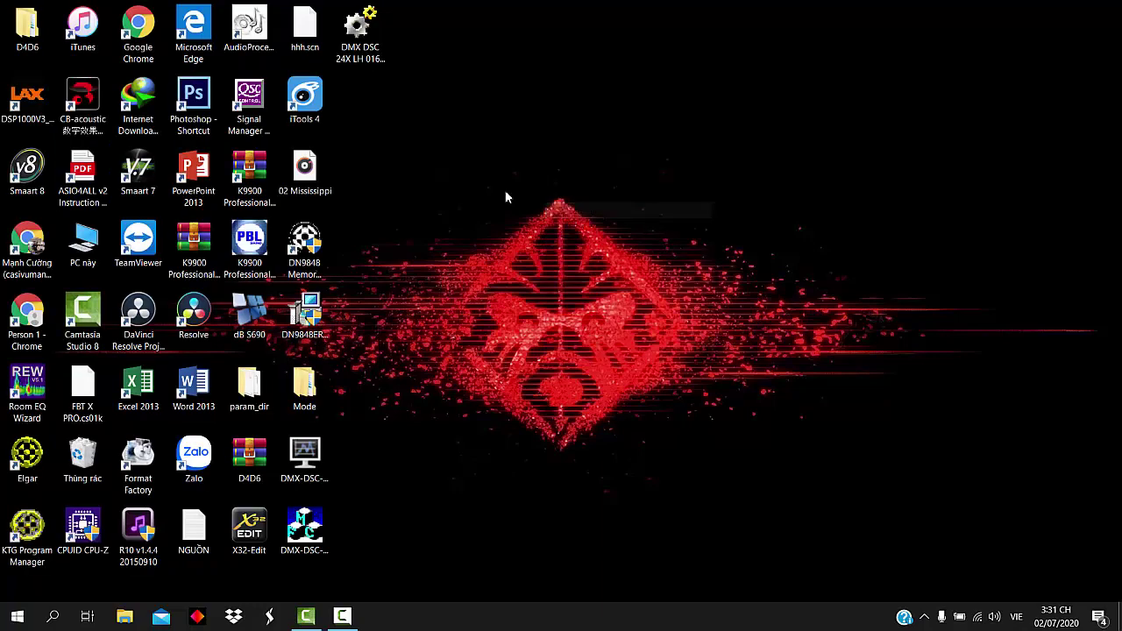
pyautogui.rightClick(495, 73)
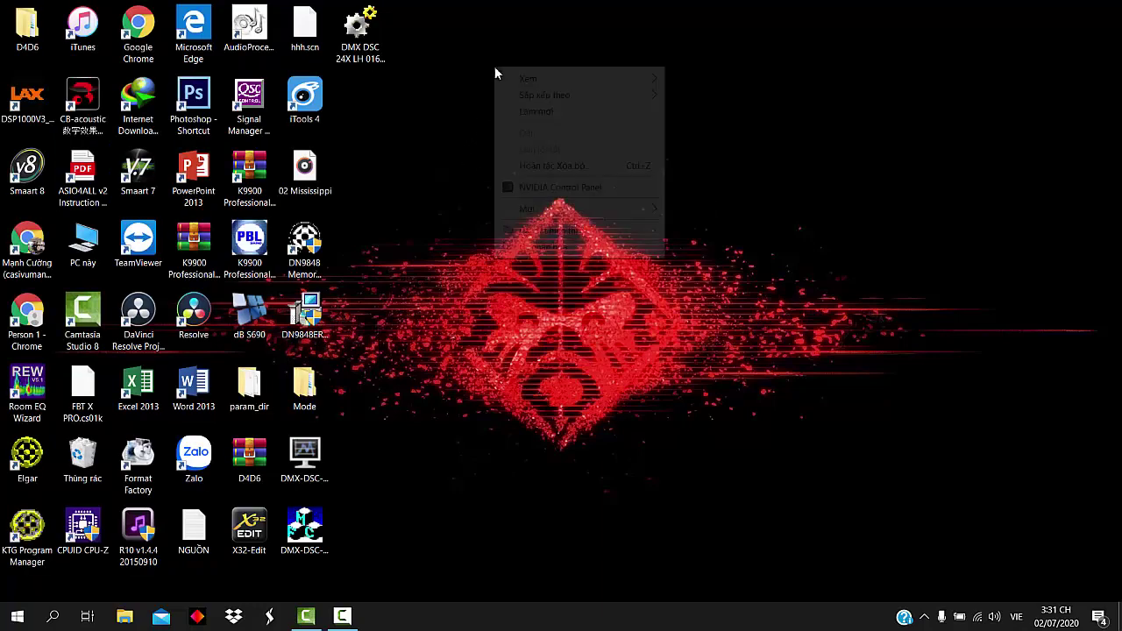
pyautogui.click(521, 112)
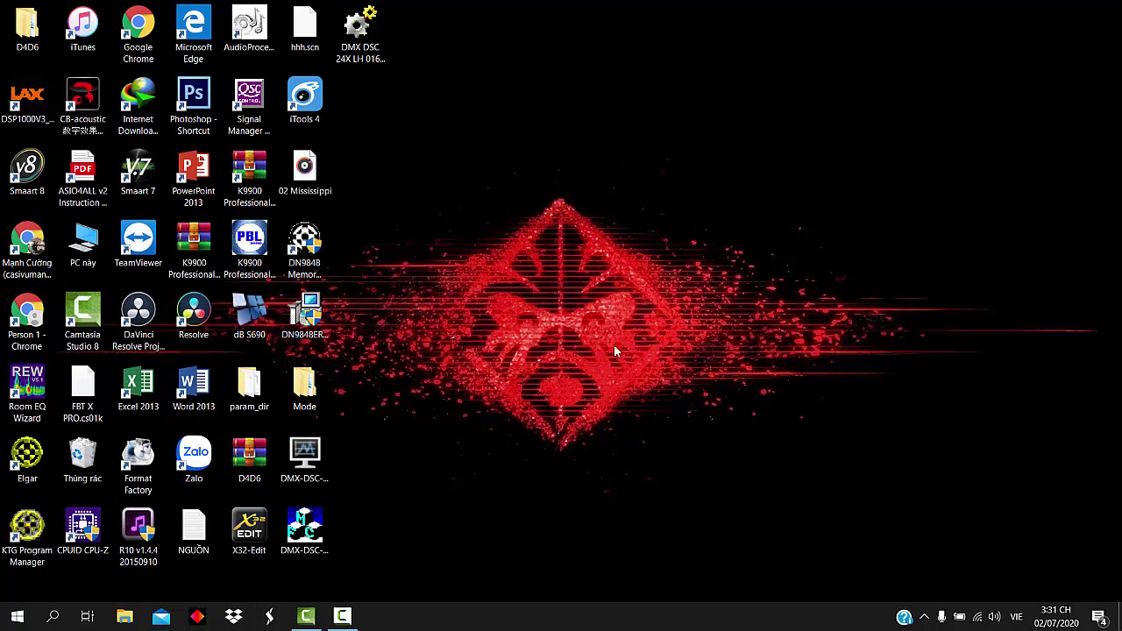
pyautogui.click(317, 616)
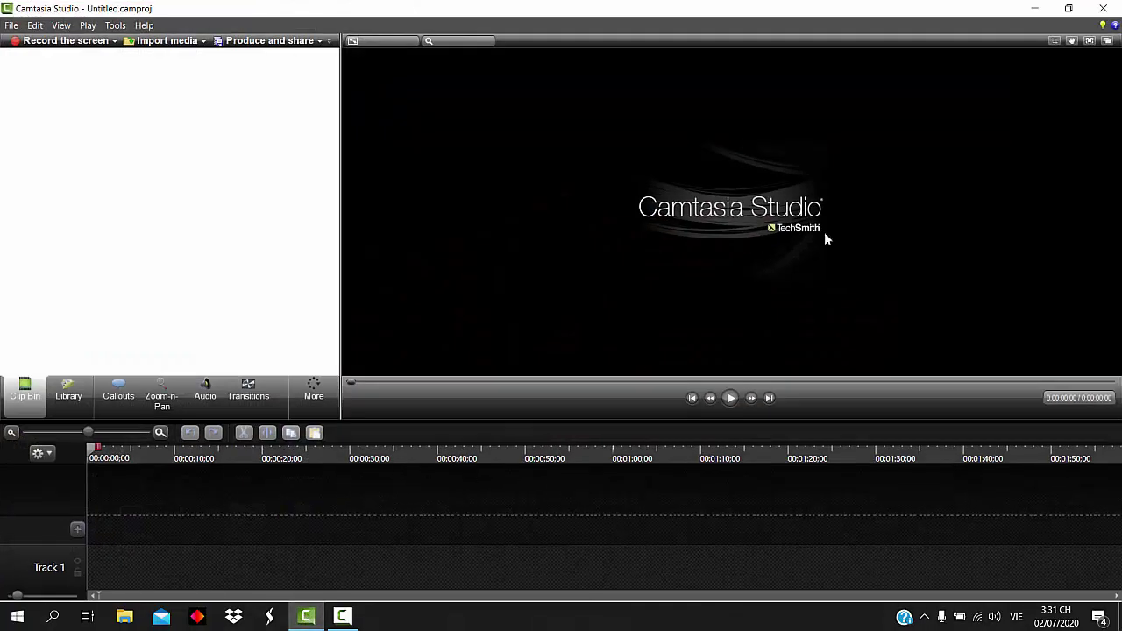
pyautogui.click(341, 617)
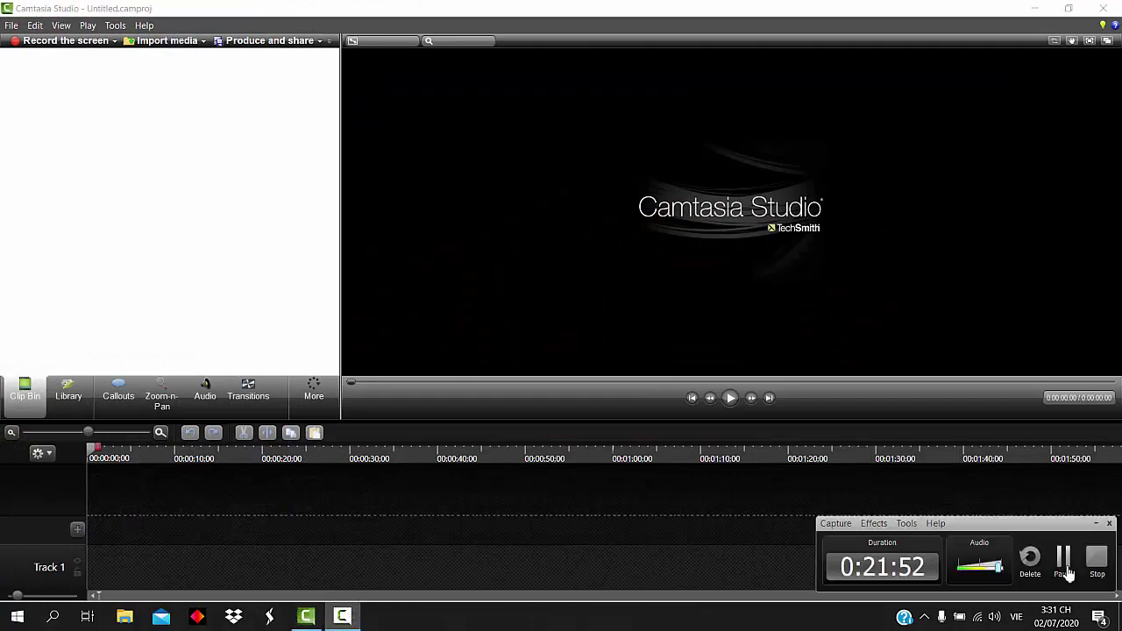